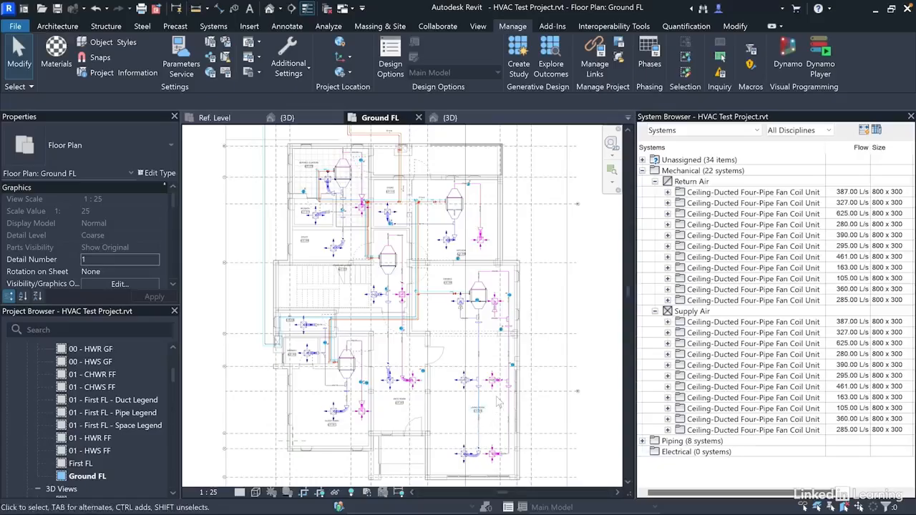
- Inspect the living room ducts in the Ground FL plan, and compare the 3D view at Medium, Coarse and Fine detail levels
{"action": "scroll", "coordinate": [499, 403], "scroll_direction": "up", "scroll_amount": 5}
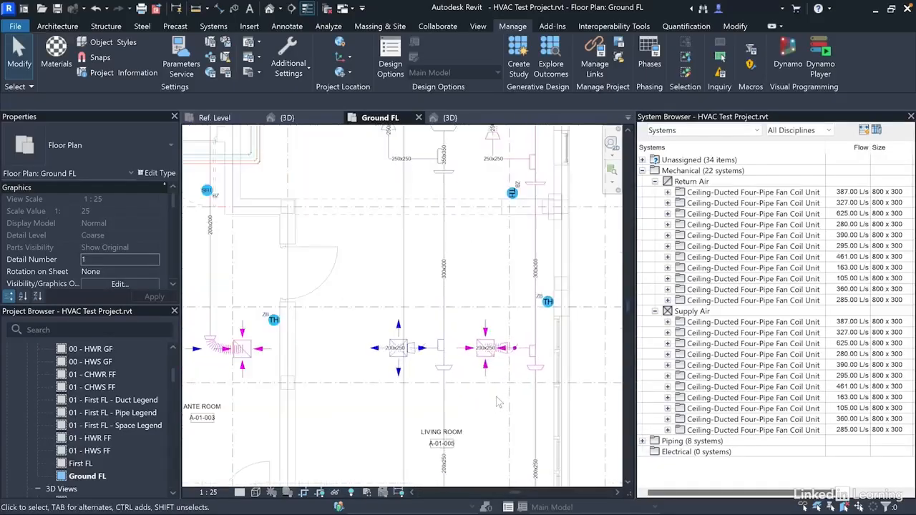
{"action": "scroll", "coordinate": [479, 375], "scroll_direction": "up", "scroll_amount": 1}
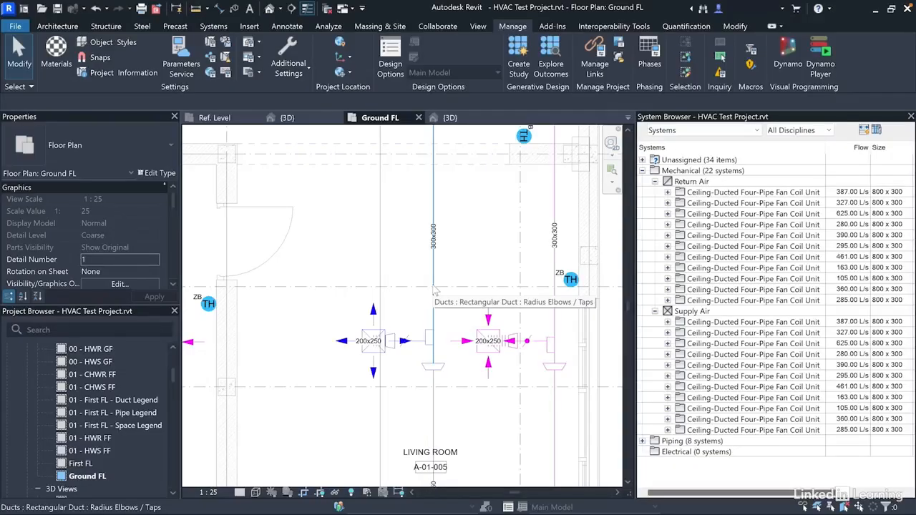
{"action": "left_click", "coordinate": [449, 117]}
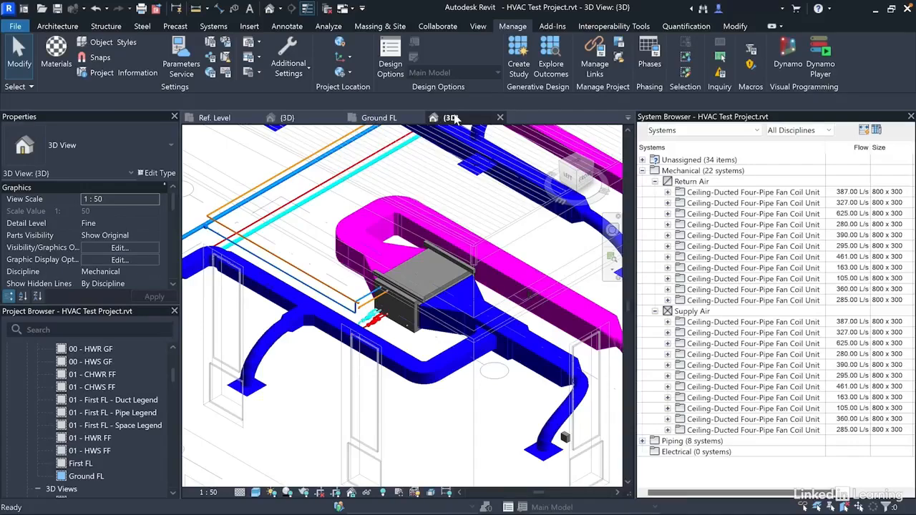
{"action": "left_click", "coordinate": [240, 493]}
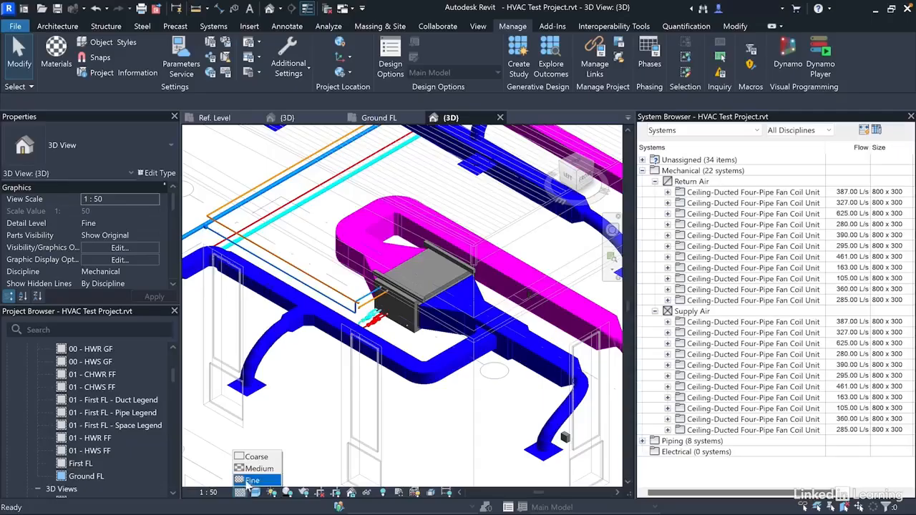
{"action": "left_click", "coordinate": [254, 470]}
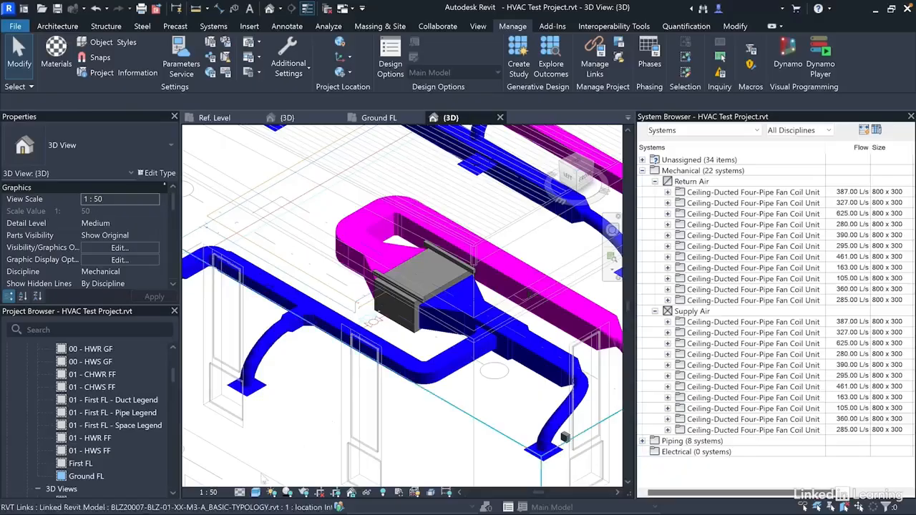
{"action": "left_click", "coordinate": [240, 492]}
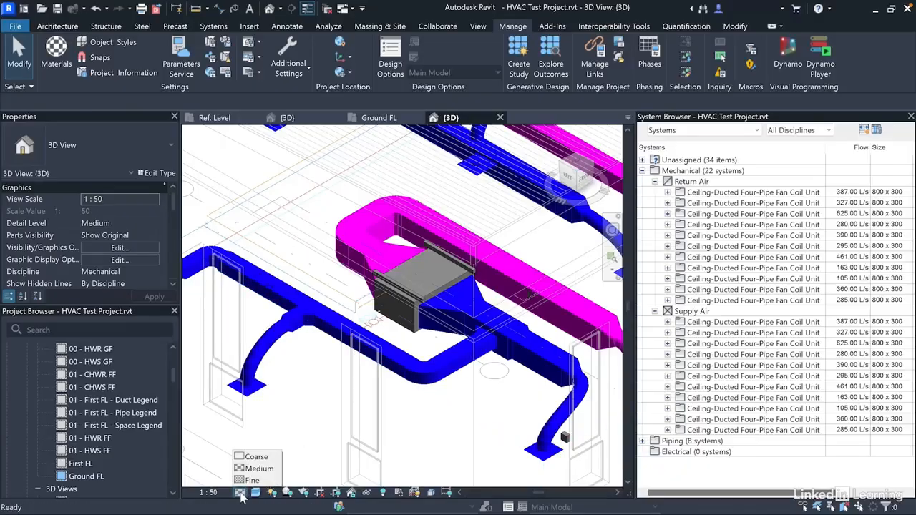
{"action": "left_click", "coordinate": [247, 457]}
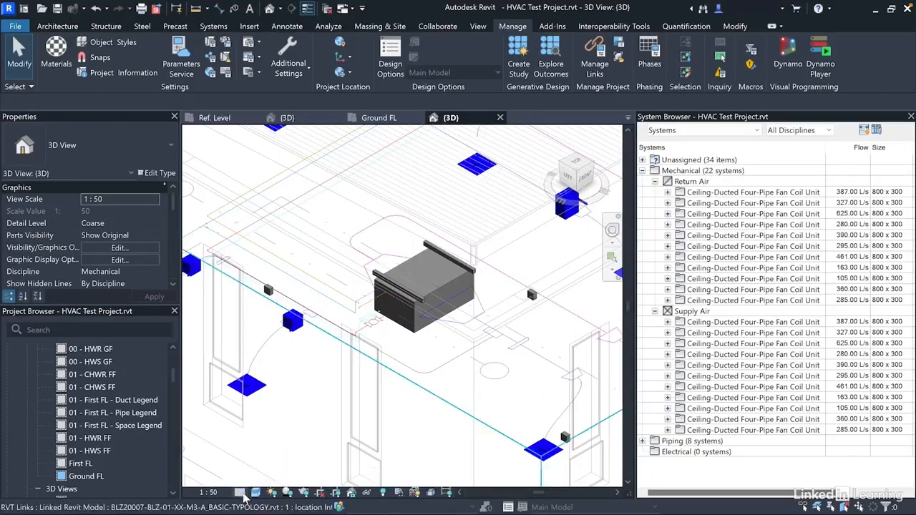
{"action": "left_click", "coordinate": [240, 492]}
{"action": "left_click", "coordinate": [250, 480]}
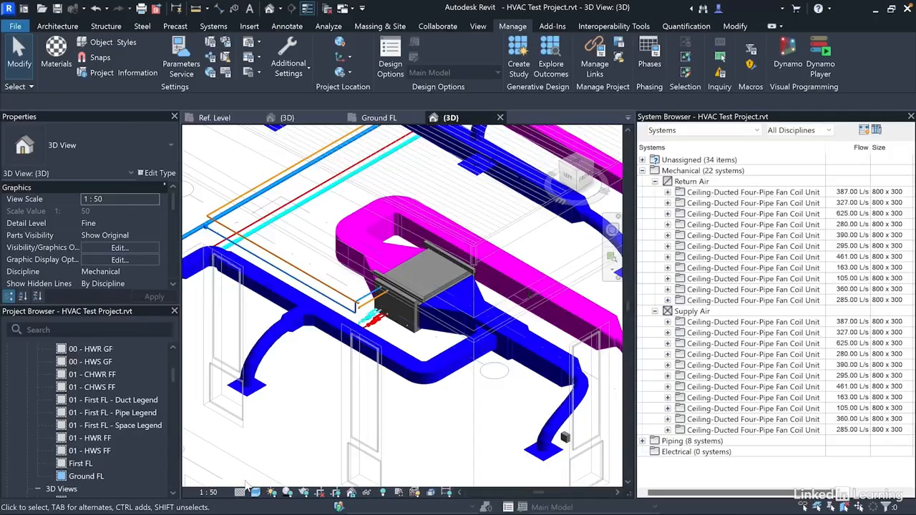
- Look at the air terminal family's Ref. Level plan and the mechanical equipment family's 3D view
{"action": "left_click", "coordinate": [218, 119]}
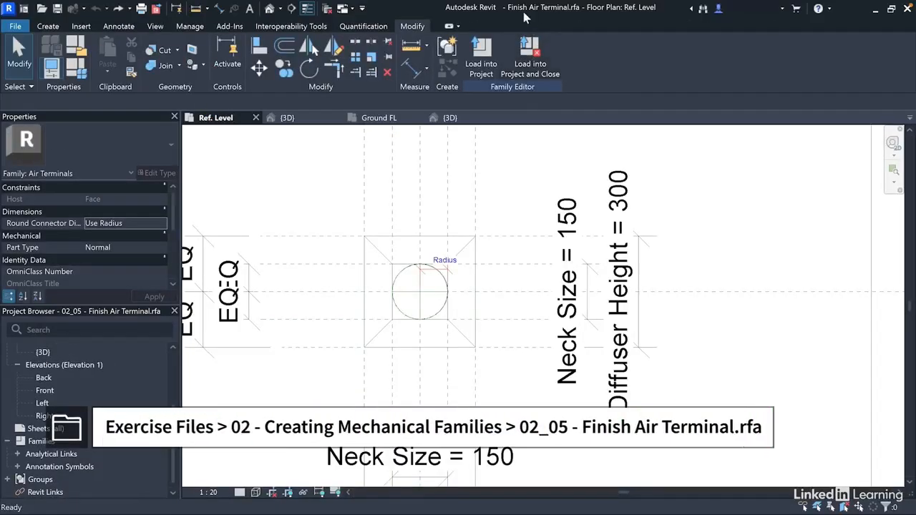
{"action": "left_click", "coordinate": [286, 117]}
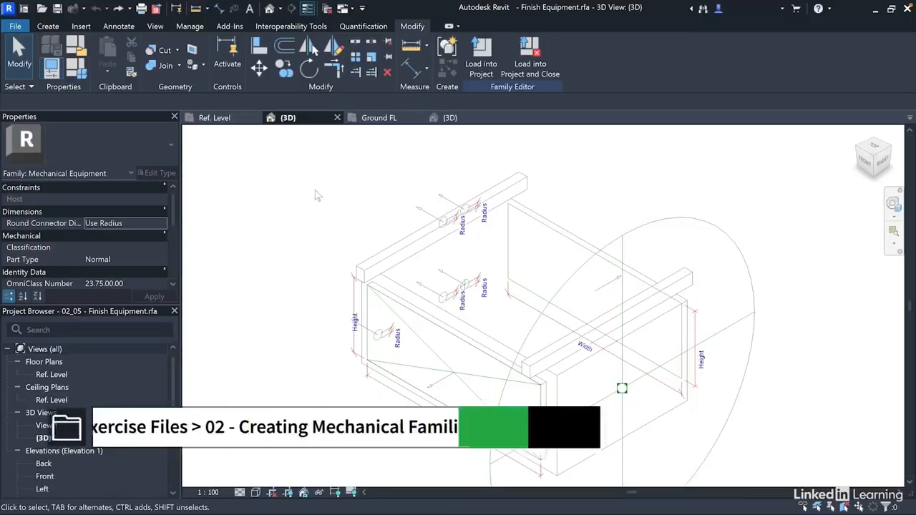
{"action": "left_click", "coordinate": [213, 117]}
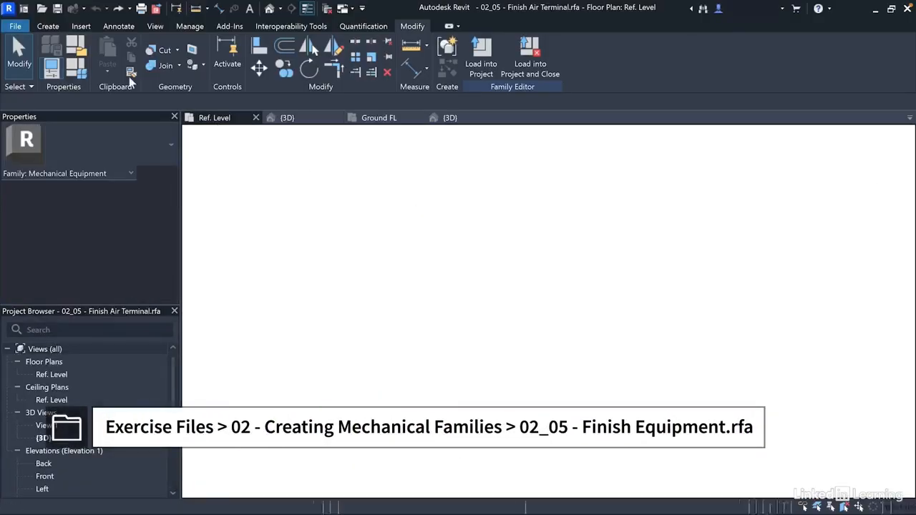
- Browse the family files in the 02 - Creating Mechanical Families folder, and return to the air terminal family without opening any
{"action": "left_click", "coordinate": [25, 10]}
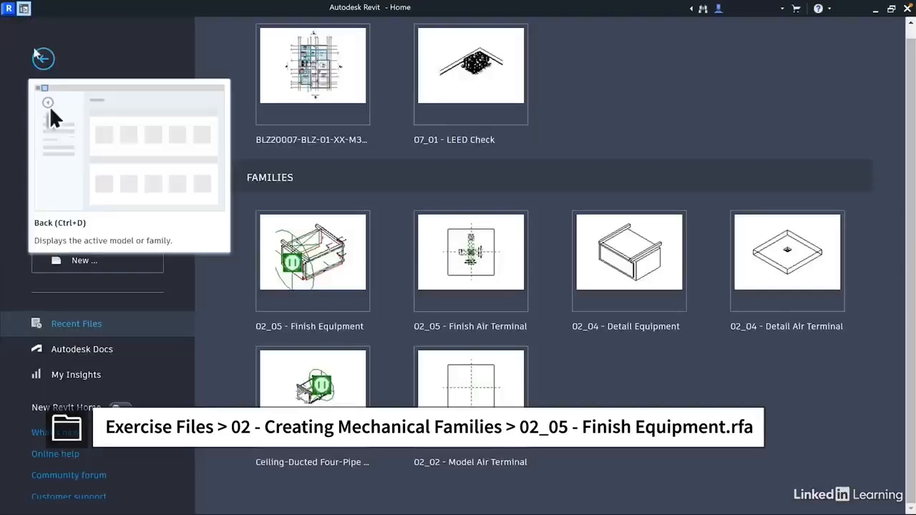
{"action": "left_click", "coordinate": [87, 228]}
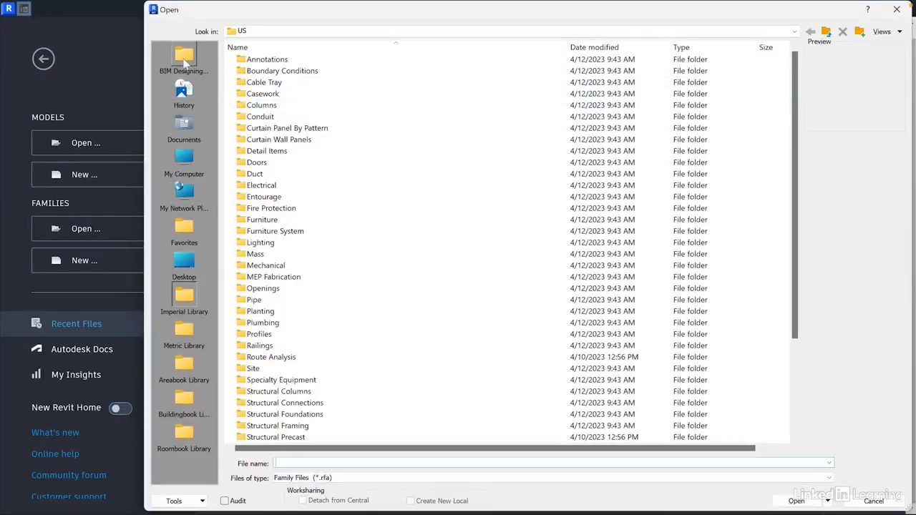
{"action": "left_click", "coordinate": [184, 58]}
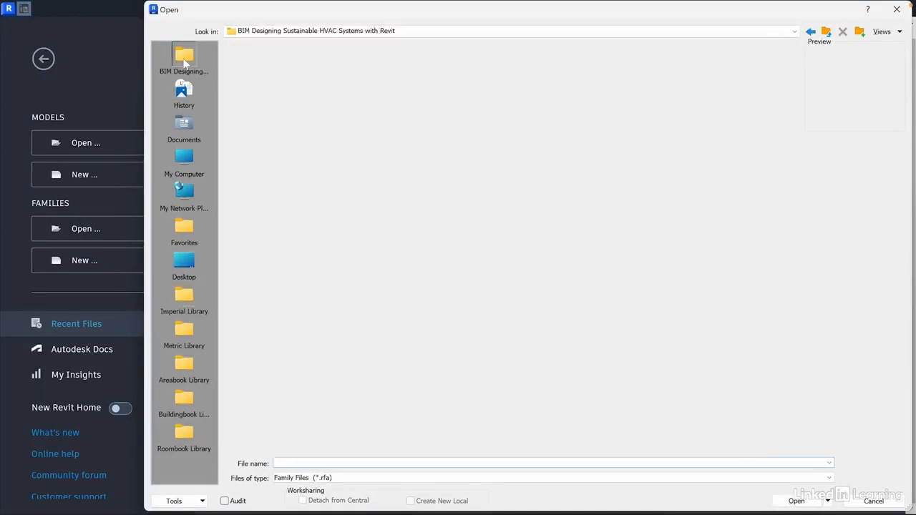
{"action": "double_click", "coordinate": [280, 82]}
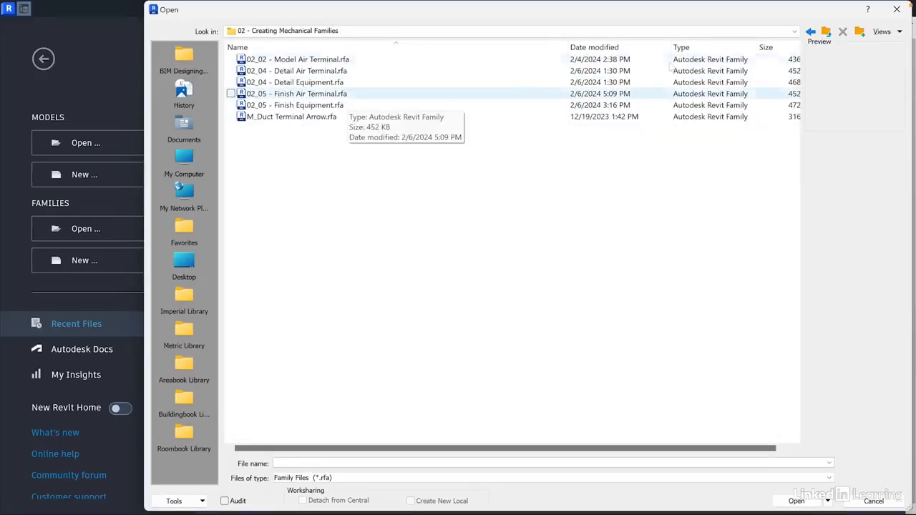
{"action": "left_click", "coordinate": [899, 11]}
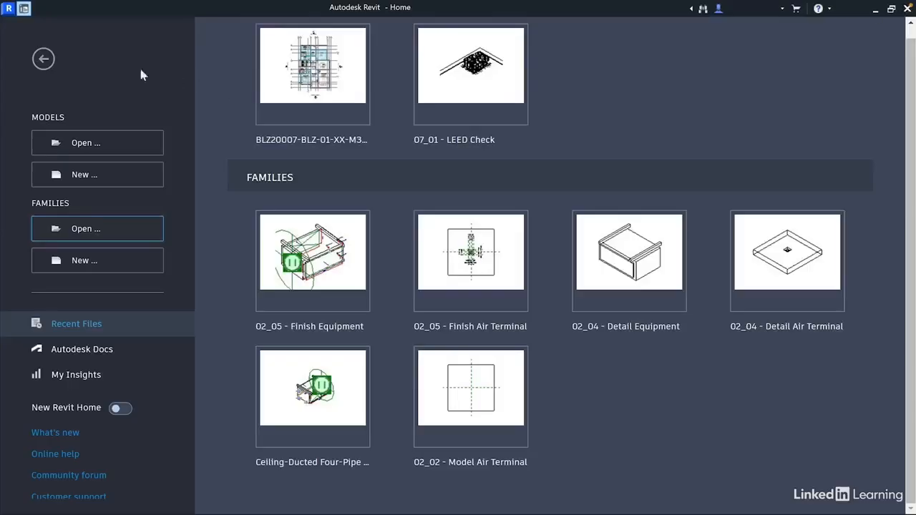
{"action": "left_click", "coordinate": [41, 60]}
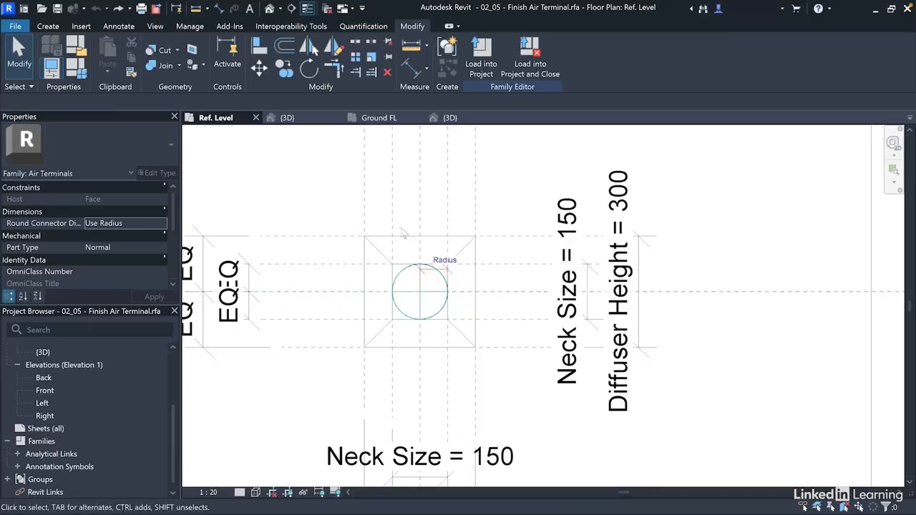
- Examine the 200x250 supply air terminal's symbol in the Ground FL plan, and return to the air terminal family's Ref. Level view
{"action": "left_click", "coordinate": [378, 117]}
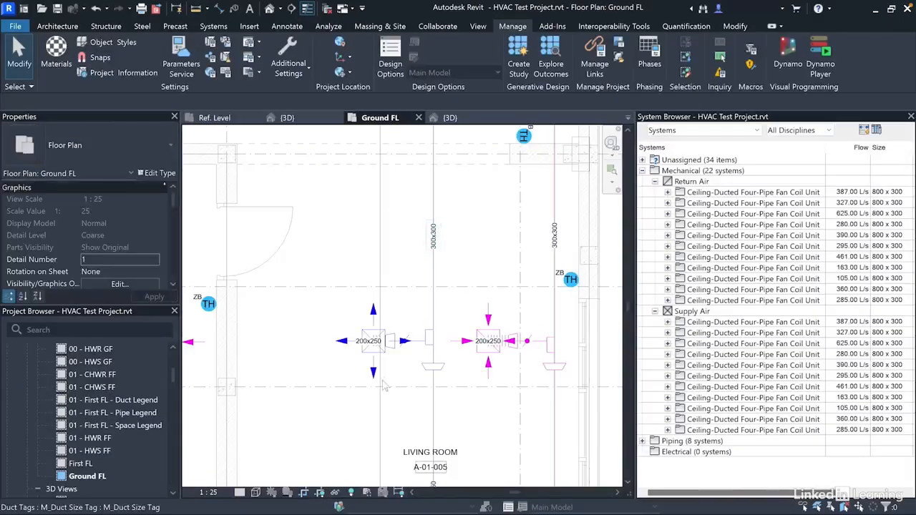
{"action": "scroll", "coordinate": [393, 367], "scroll_direction": "up", "scroll_amount": 5}
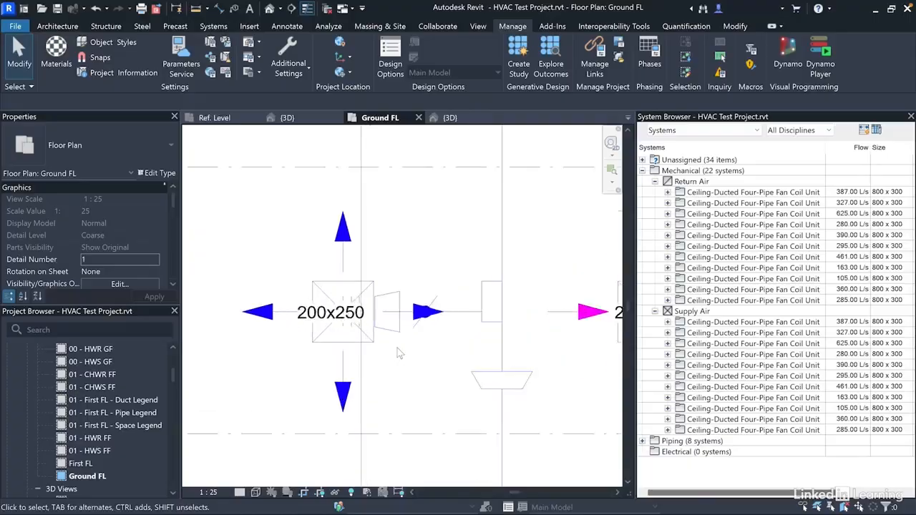
{"action": "left_click", "coordinate": [218, 122]}
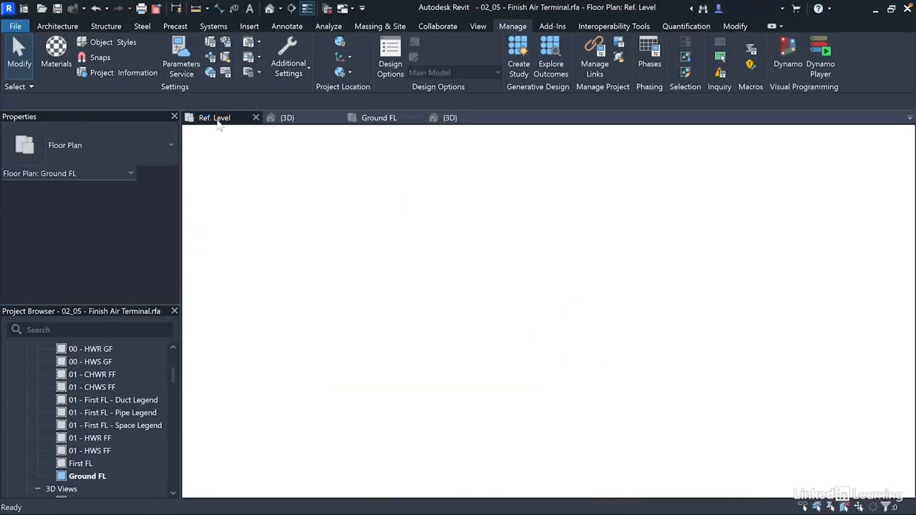
{"action": "scroll", "coordinate": [103, 384], "scroll_direction": "up", "scroll_amount": 3}
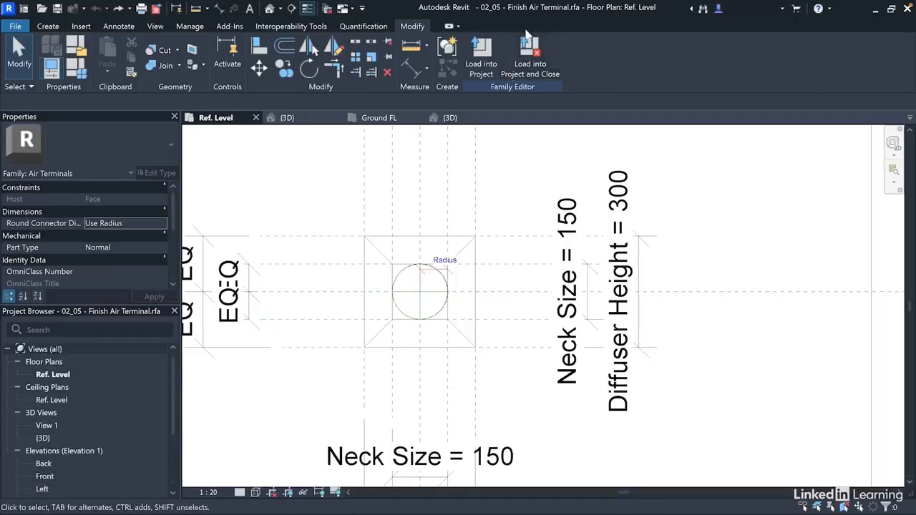
- Turn off Plan/RCP display for the diffuser blend and the circular neck in their visibility settings
{"action": "left_click", "coordinate": [479, 323]}
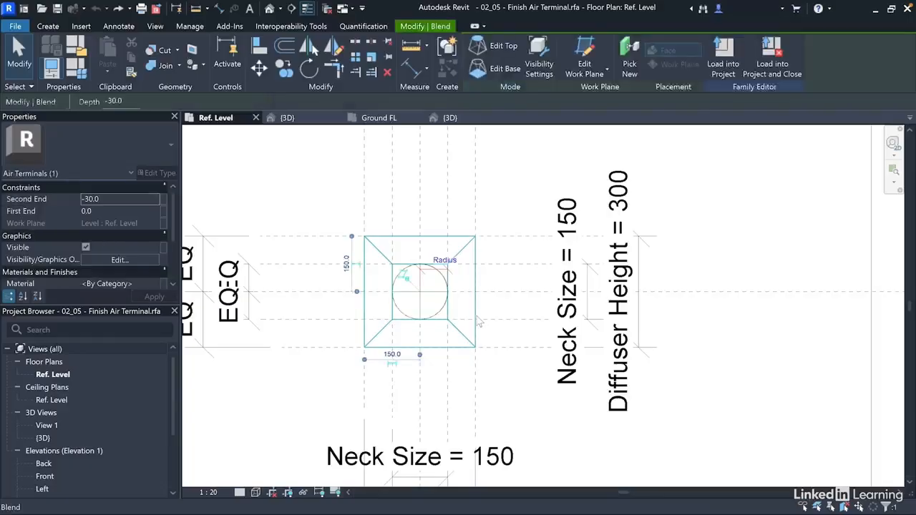
{"action": "left_click", "coordinate": [440, 310], "text": "ctrl"}
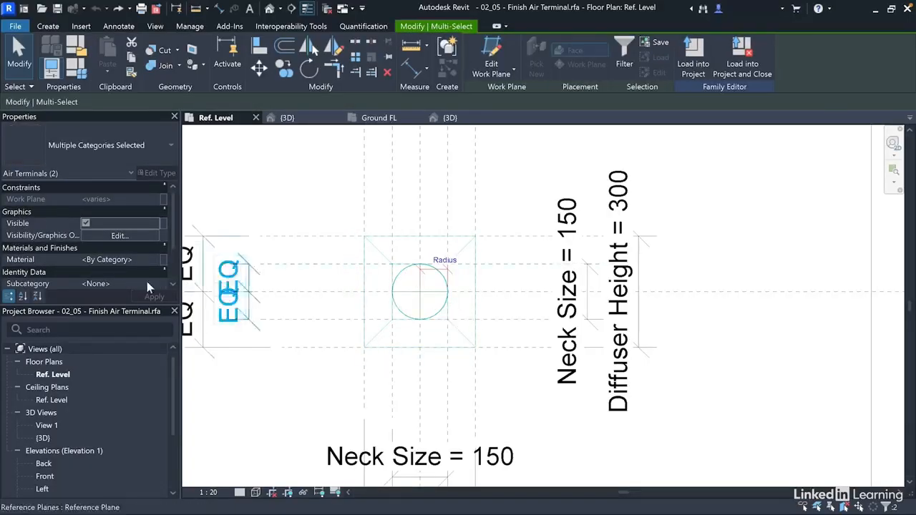
{"action": "left_click", "coordinate": [105, 236]}
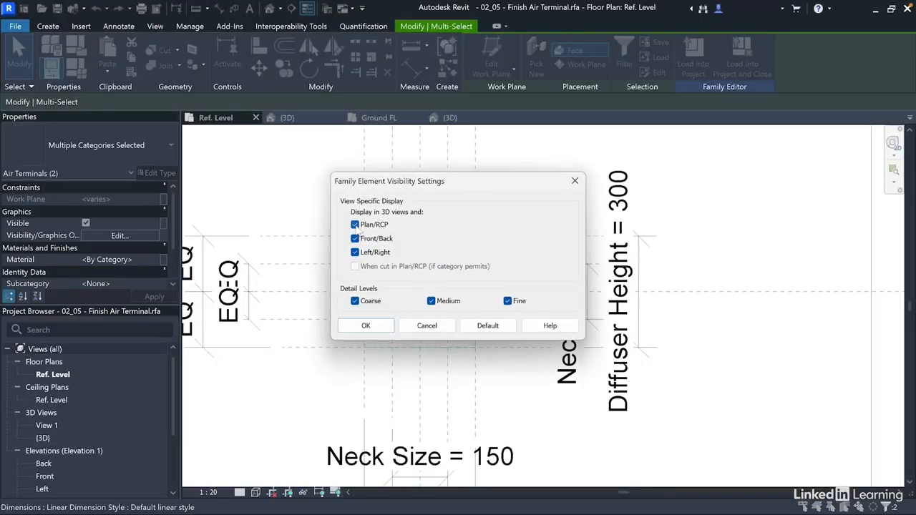
{"action": "left_click", "coordinate": [365, 324]}
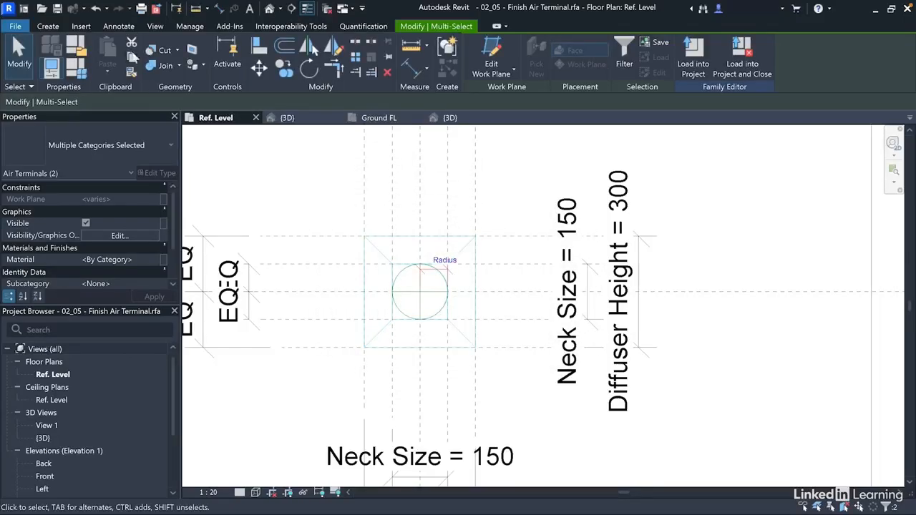
- Draw a 300 by 300 mm symbolic-line rectangle over the diffuser's outer outline from corner to corner
{"action": "left_click", "coordinate": [122, 26]}
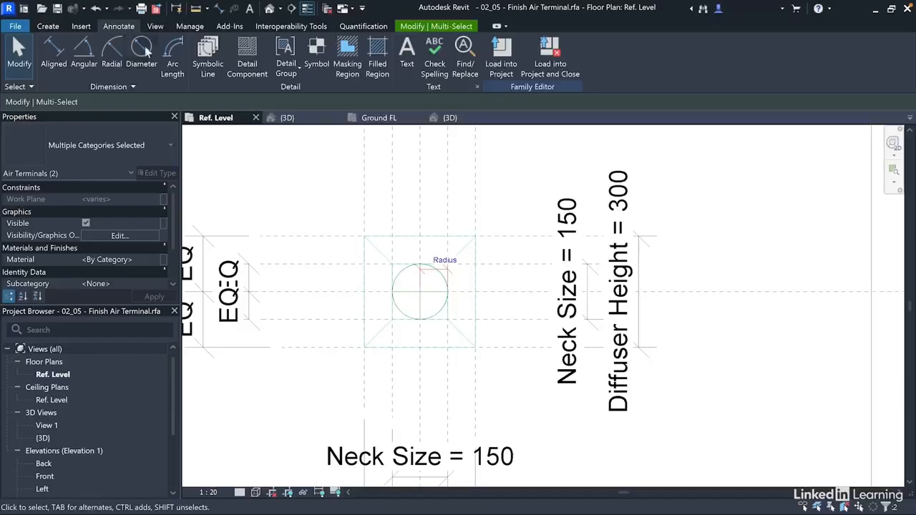
{"action": "left_click", "coordinate": [206, 66]}
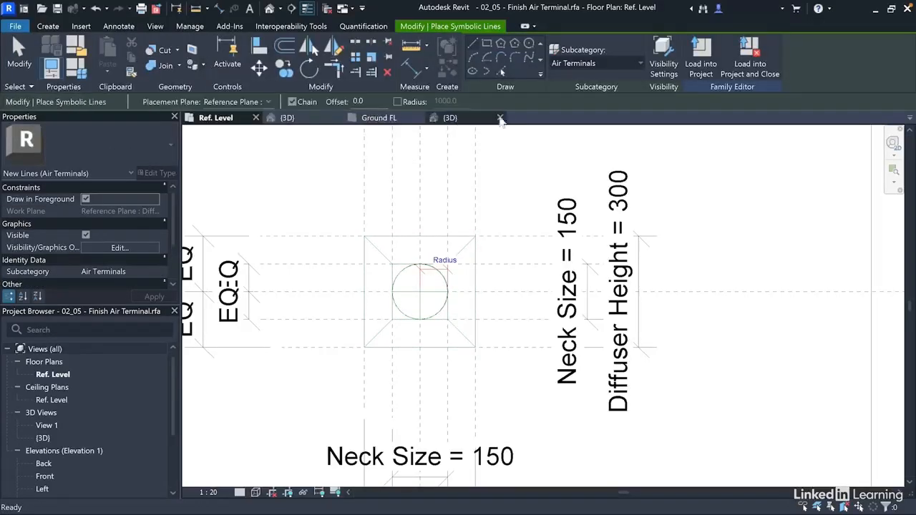
{"action": "left_click", "coordinate": [487, 43]}
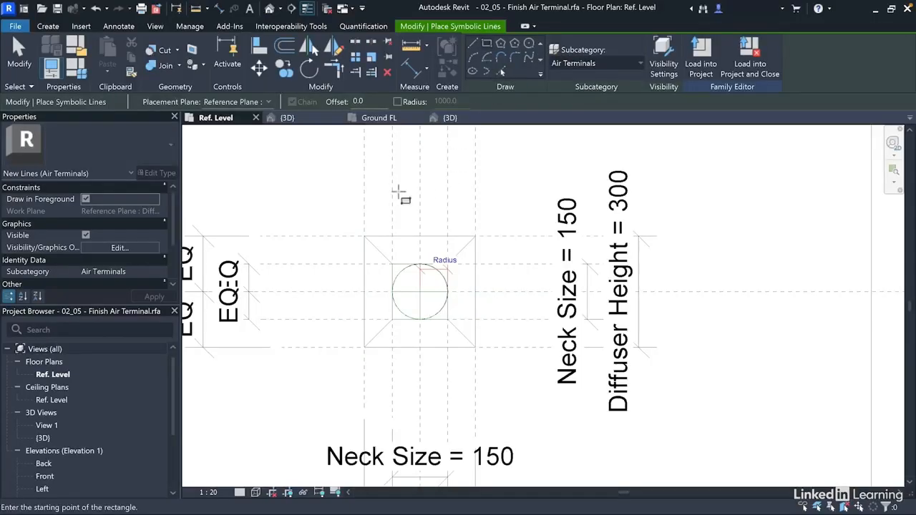
{"action": "left_click", "coordinate": [365, 236]}
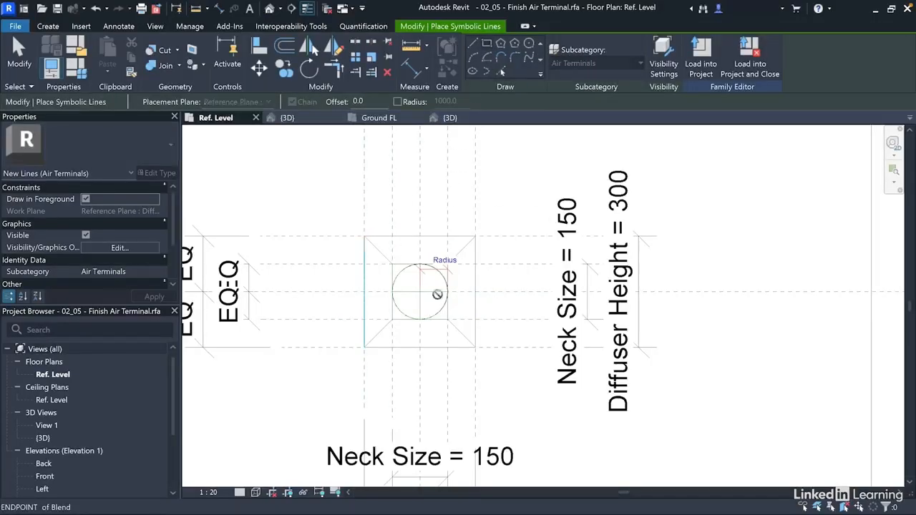
{"action": "left_click", "coordinate": [474, 347]}
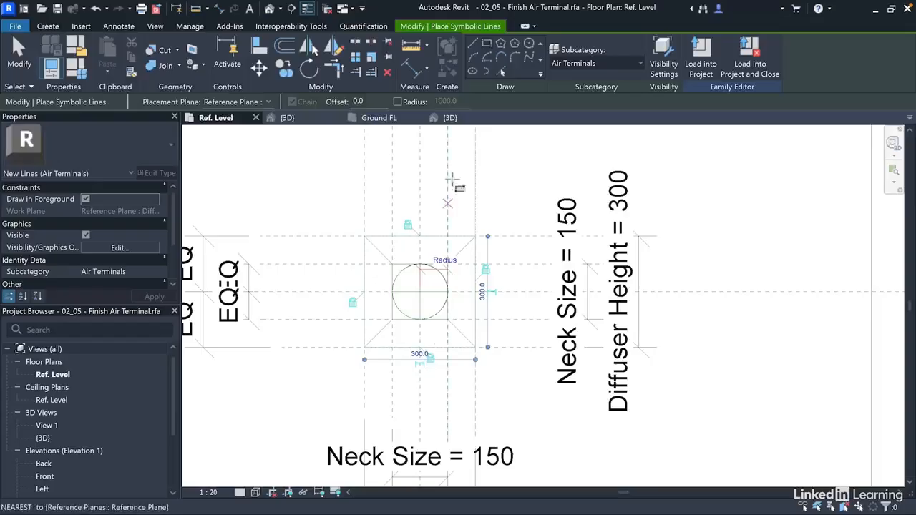
- Draw two diagonal symbolic lines joining the opposite corners of the diffuser square, and finish the line command
{"action": "left_click", "coordinate": [475, 44]}
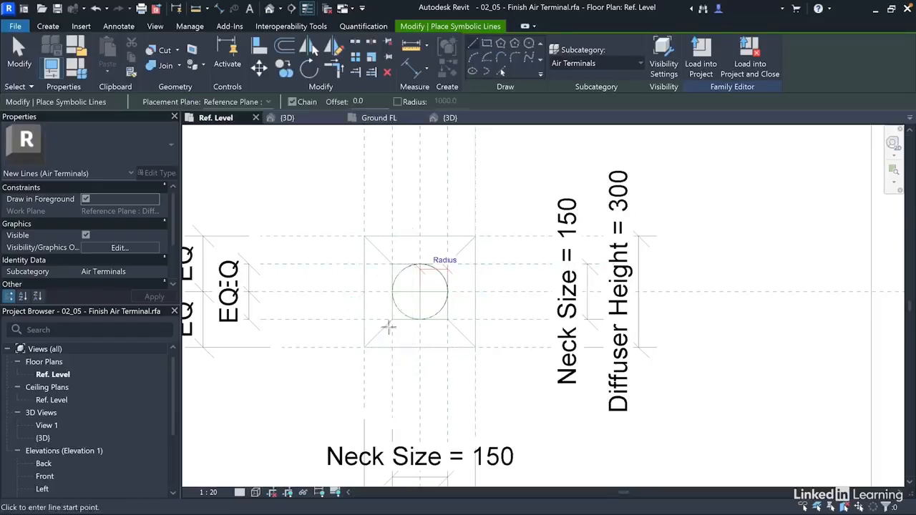
{"action": "left_click", "coordinate": [364, 347]}
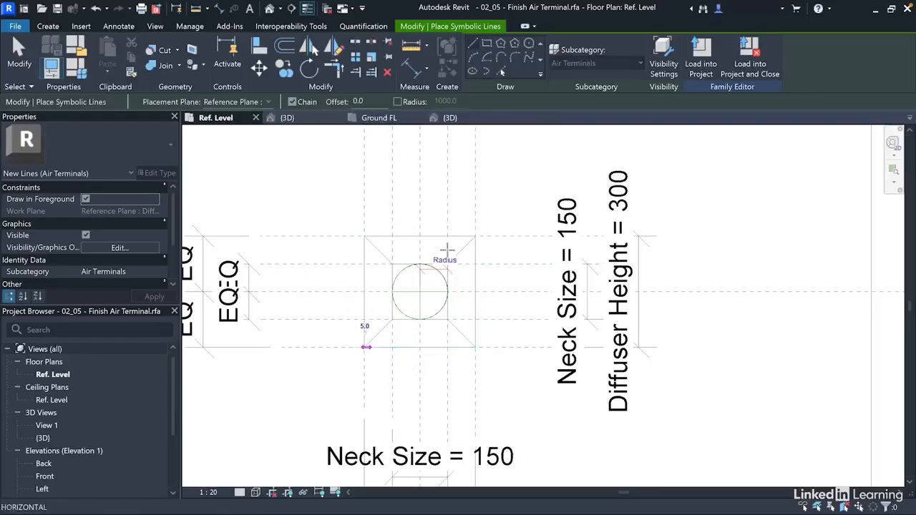
{"action": "left_click", "coordinate": [475, 236]}
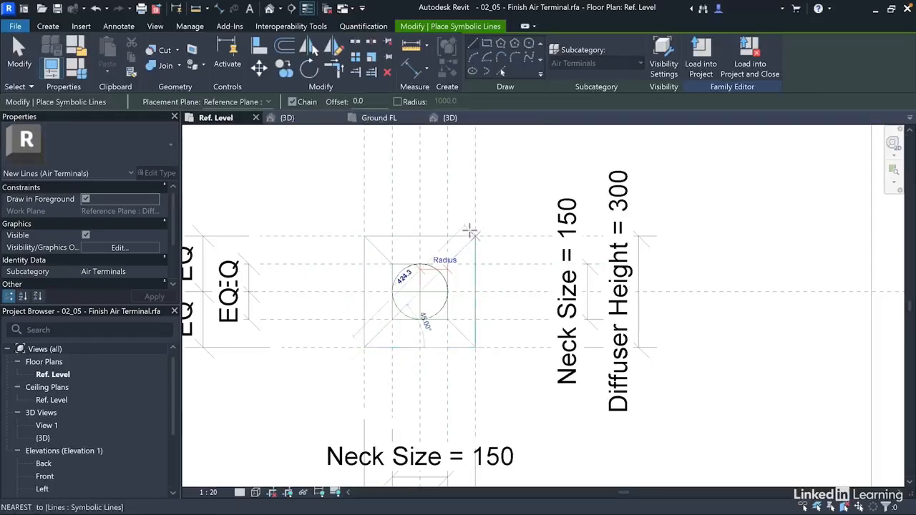
{"action": "left_click", "coordinate": [475, 347]}
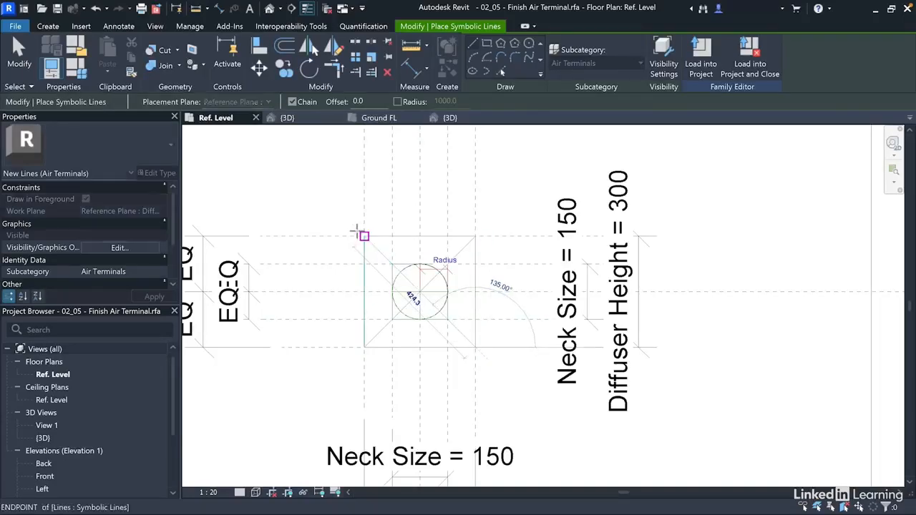
{"action": "left_click", "coordinate": [364, 236]}
{"action": "key", "text": "Escape"}
{"action": "key", "text": "Escape"}
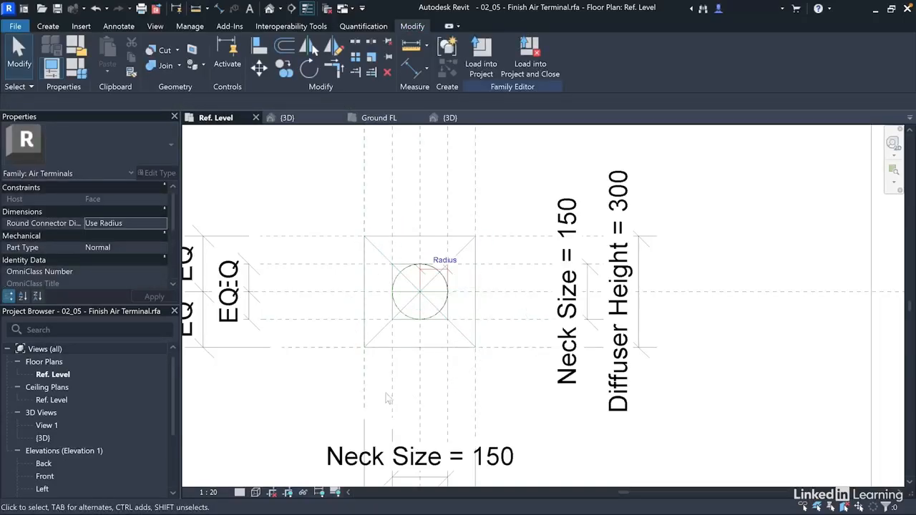
- Test the symbolic lines by setting the Diffuser Height to 400 mm, and then restore it to 300 mm
{"action": "scroll", "coordinate": [390, 403], "scroll_direction": "down", "scroll_amount": 2}
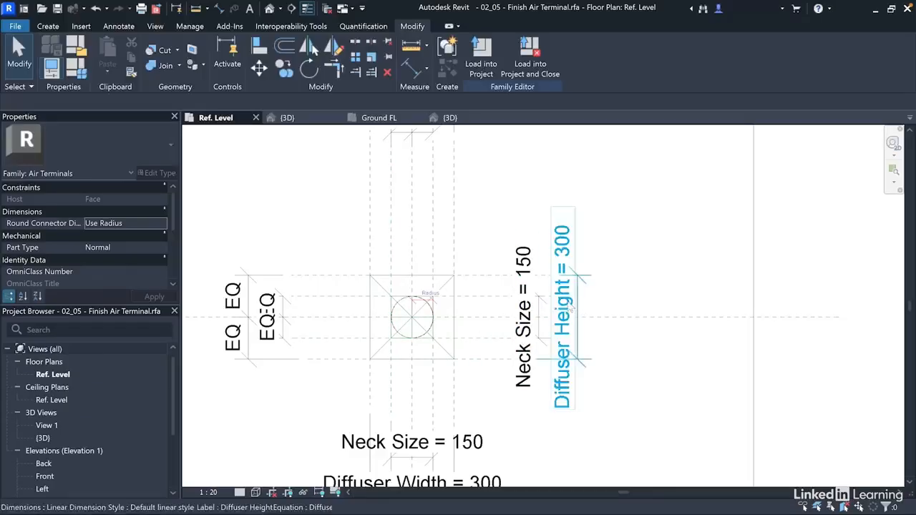
{"action": "left_click", "coordinate": [570, 306]}
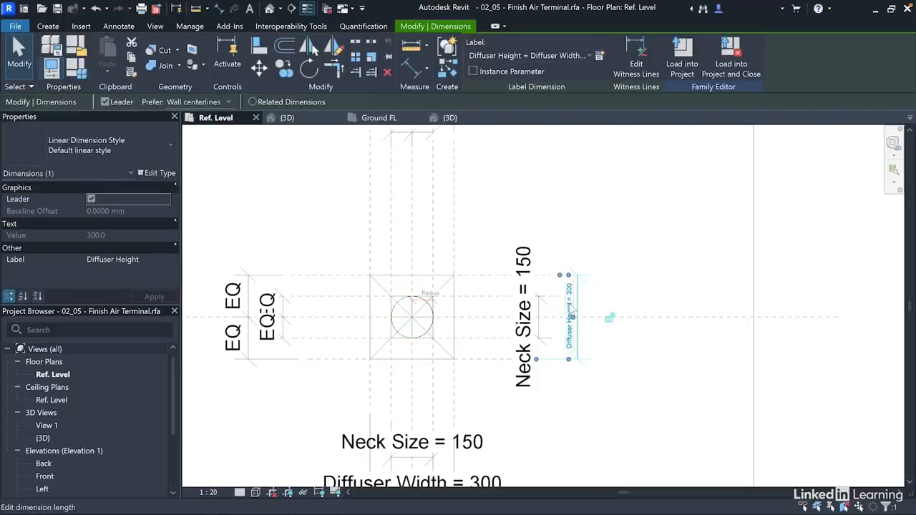
{"action": "left_click", "coordinate": [569, 307]}
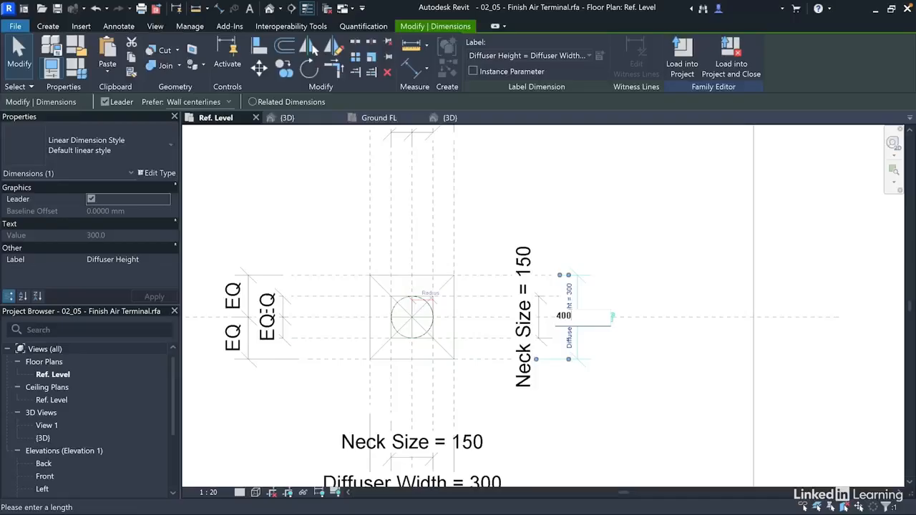
{"action": "key", "text": "Return"}
{"action": "left_click", "coordinate": [573, 306]}
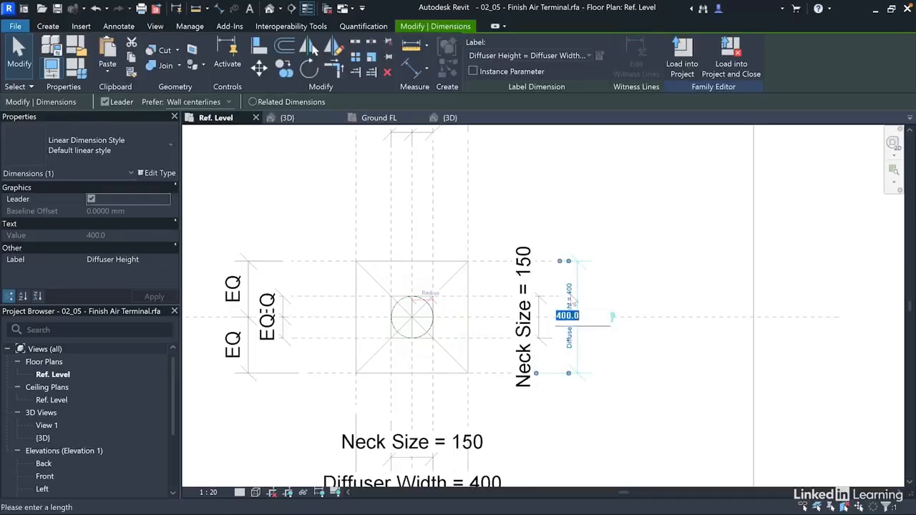
{"action": "type", "text": "300"}
{"action": "key", "text": "Return"}
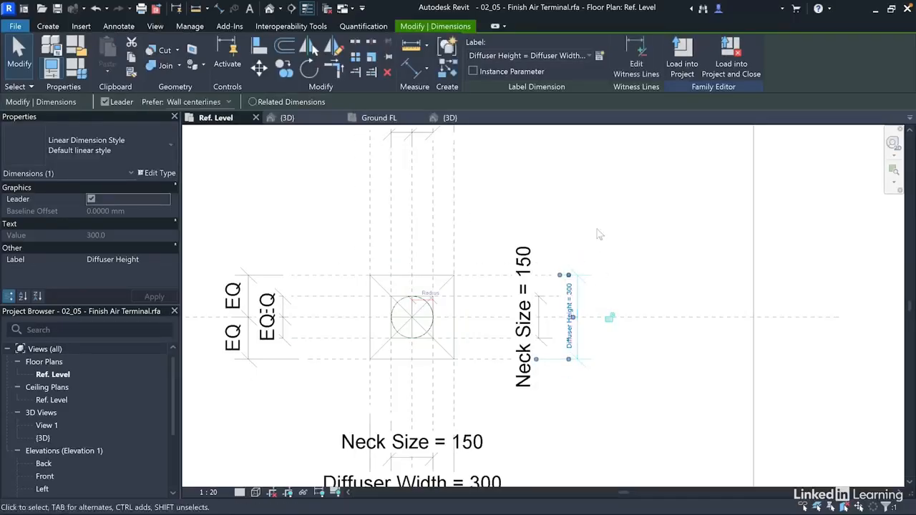
{"action": "left_click", "coordinate": [597, 228]}
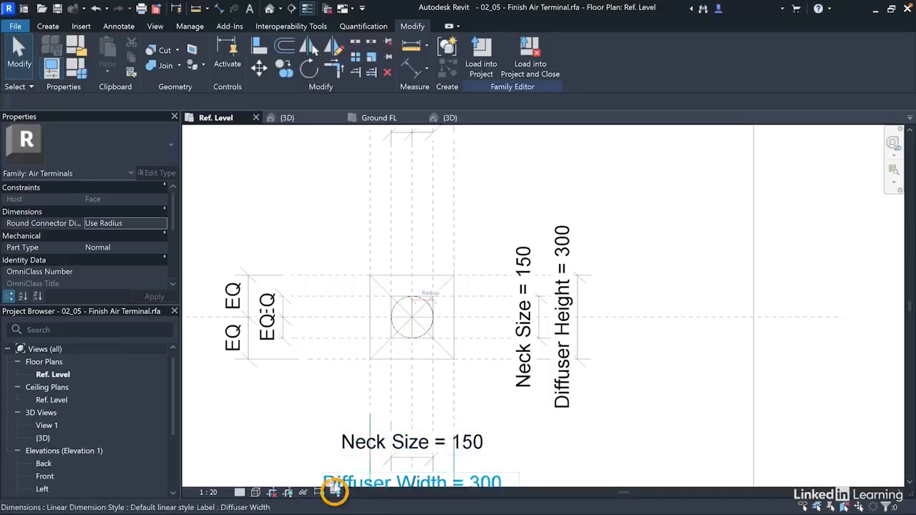
- Preview the diffuser's plan visibility in the Ref. Level view, and turn the preview off again
{"action": "left_click", "coordinate": [334, 492]}
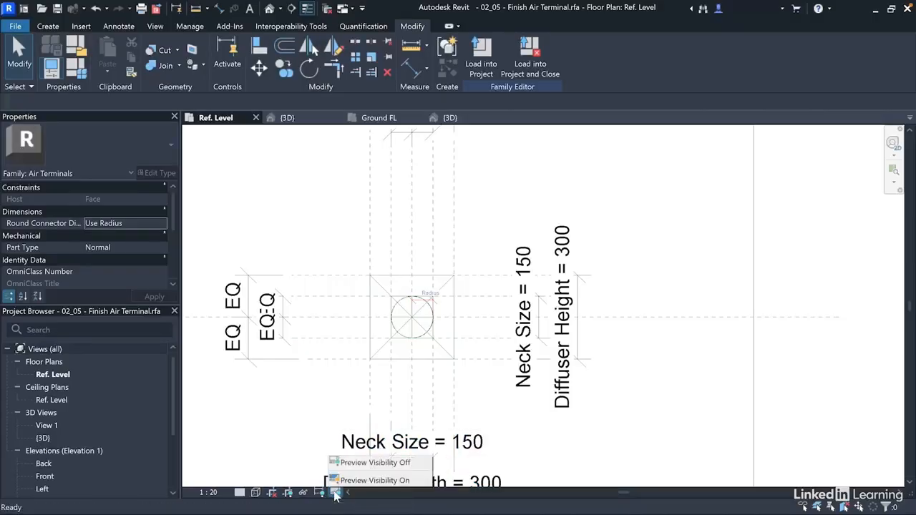
{"action": "left_click", "coordinate": [368, 481]}
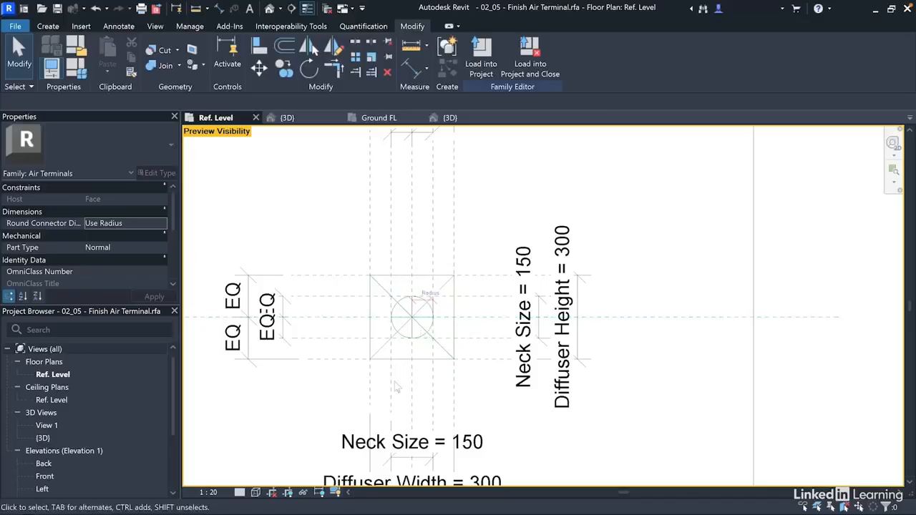
{"action": "left_click", "coordinate": [336, 493]}
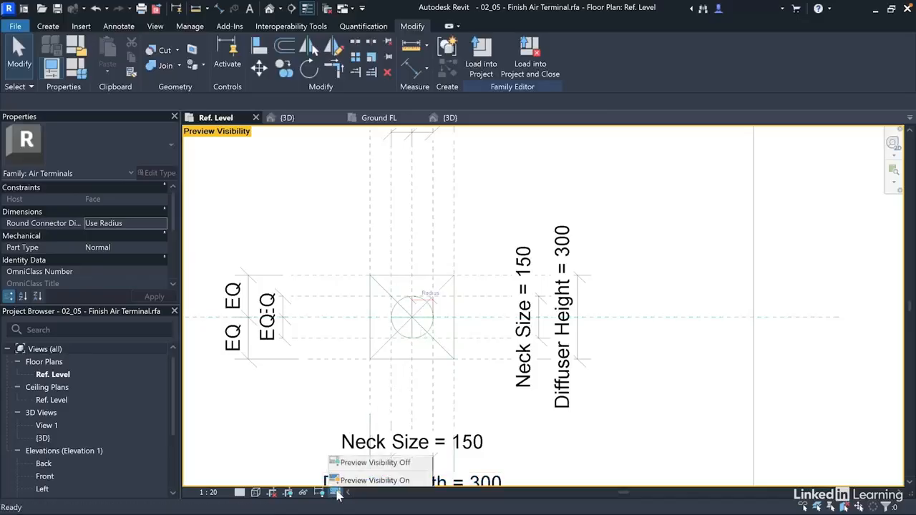
{"action": "left_click", "coordinate": [365, 463]}
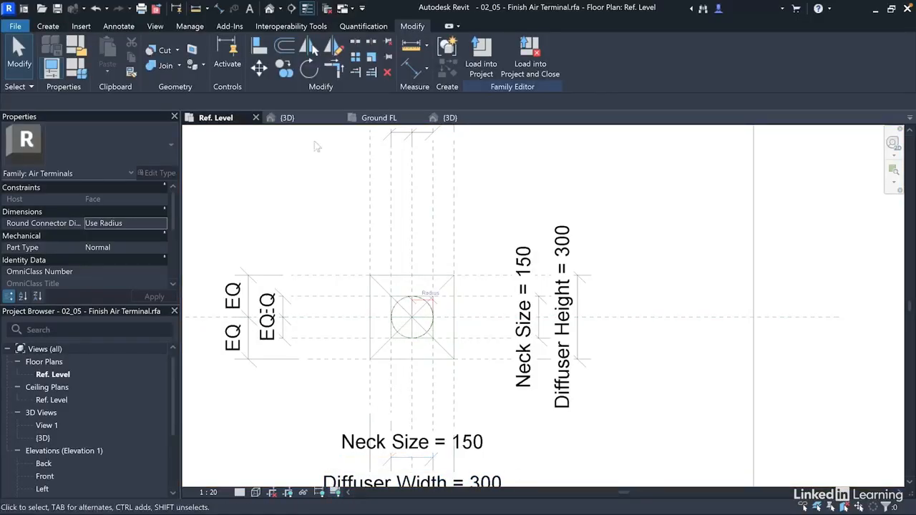
- In the equipment family's 3D view, turn off Plan/RCP and Coarse display for the five pipe stubs and both rectangular duct flange extrusions
{"action": "left_click", "coordinate": [308, 122]}
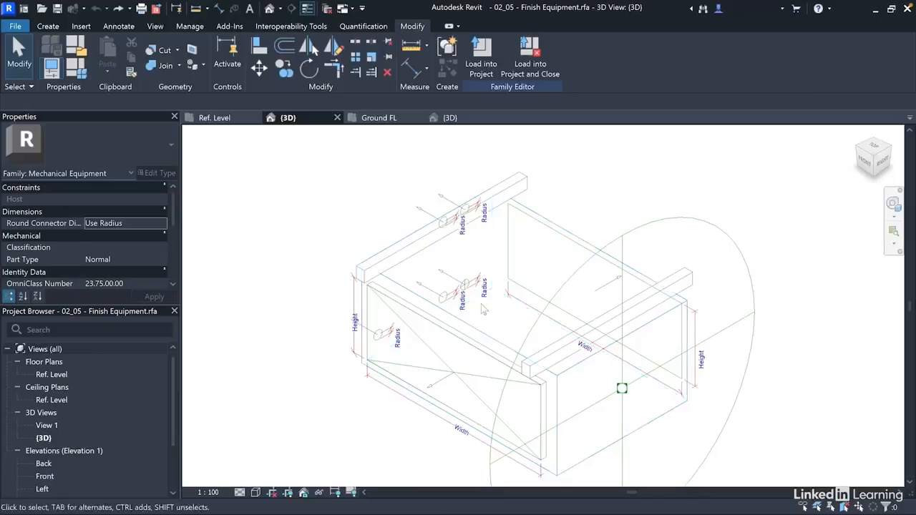
{"action": "scroll", "coordinate": [484, 309], "scroll_direction": "up", "scroll_amount": 2}
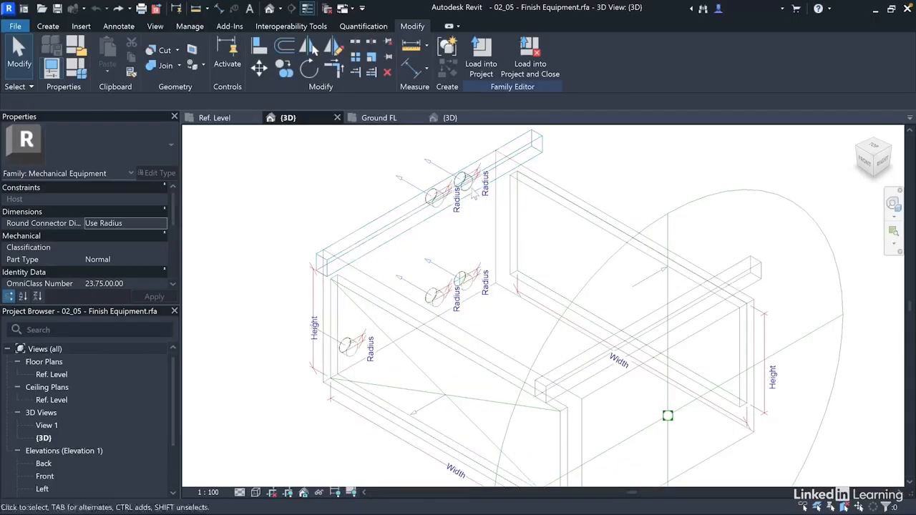
{"action": "left_click", "coordinate": [438, 203]}
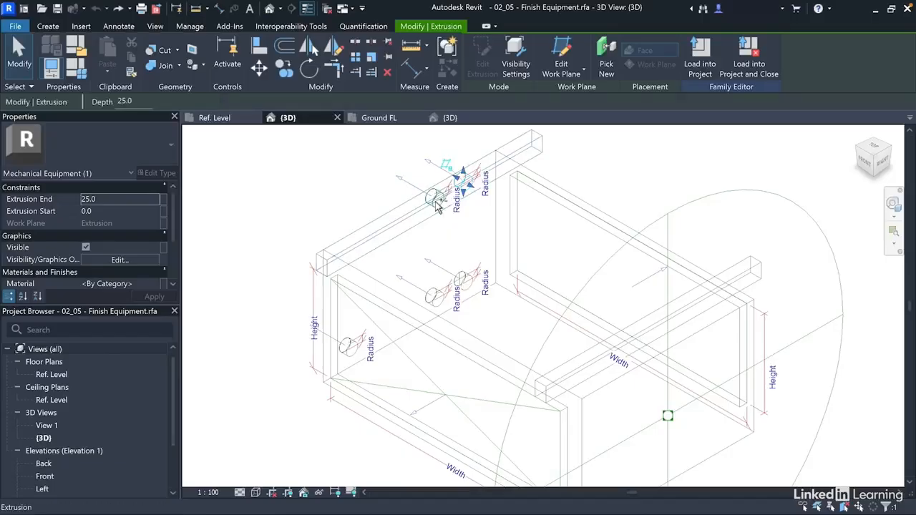
{"action": "left_click", "coordinate": [347, 346], "text": "ctrl"}
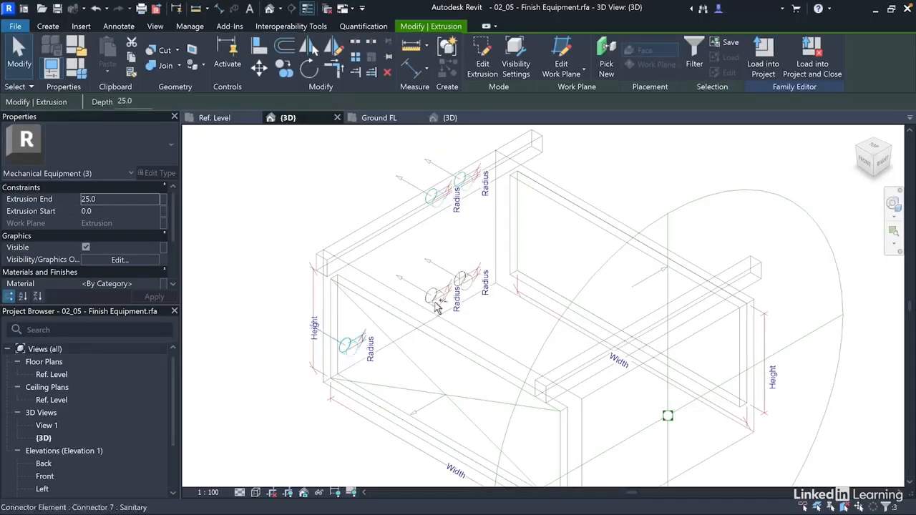
{"action": "left_click", "coordinate": [460, 272], "text": "ctrl"}
{"action": "left_click", "coordinate": [444, 343], "text": "ctrl"}
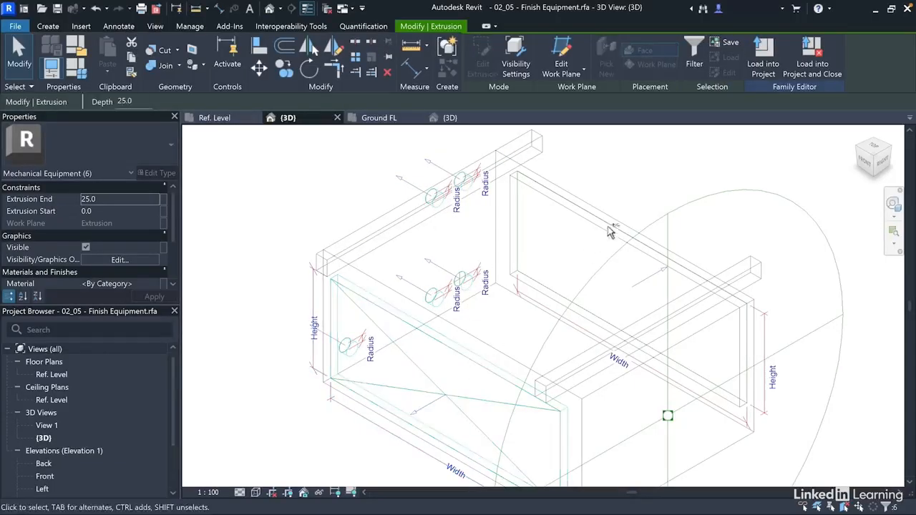
{"action": "left_click", "coordinate": [612, 227], "text": "ctrl"}
{"action": "left_click", "coordinate": [610, 228], "text": "ctrl"}
{"action": "left_click", "coordinate": [516, 69]}
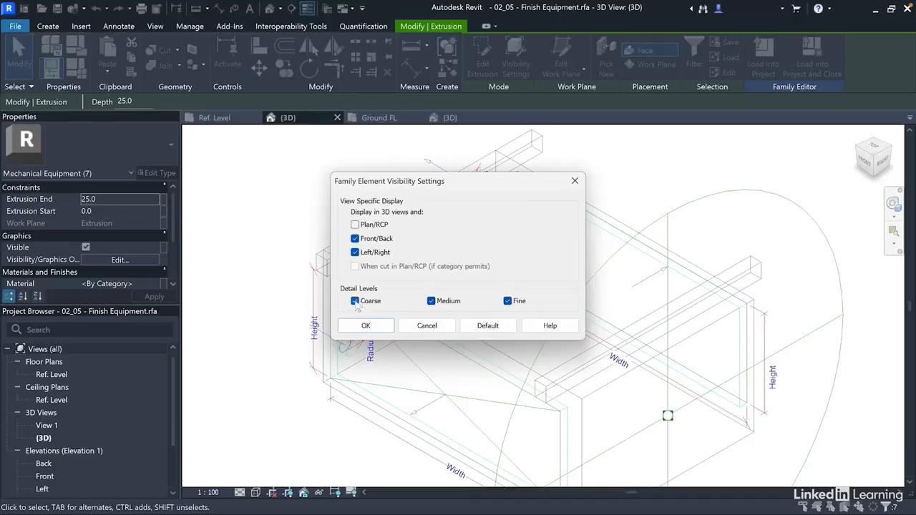
{"action": "left_click", "coordinate": [355, 301]}
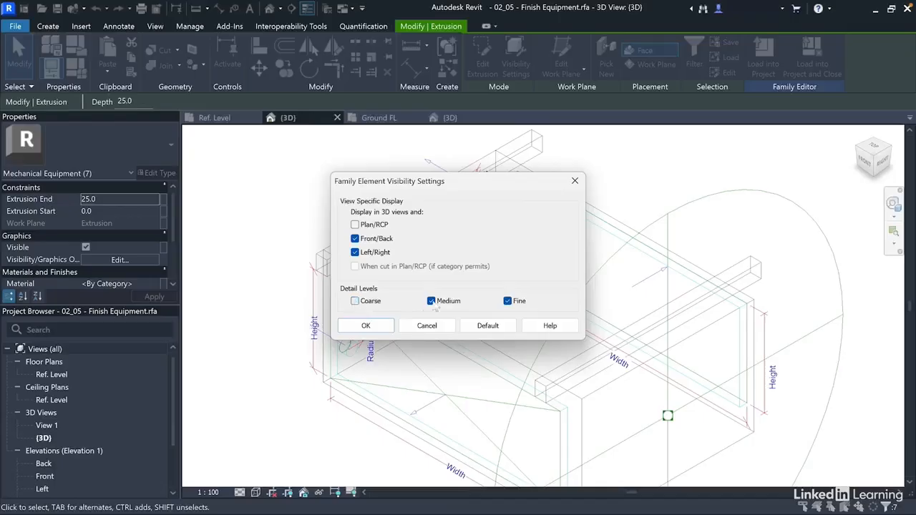
{"action": "left_click", "coordinate": [372, 327]}
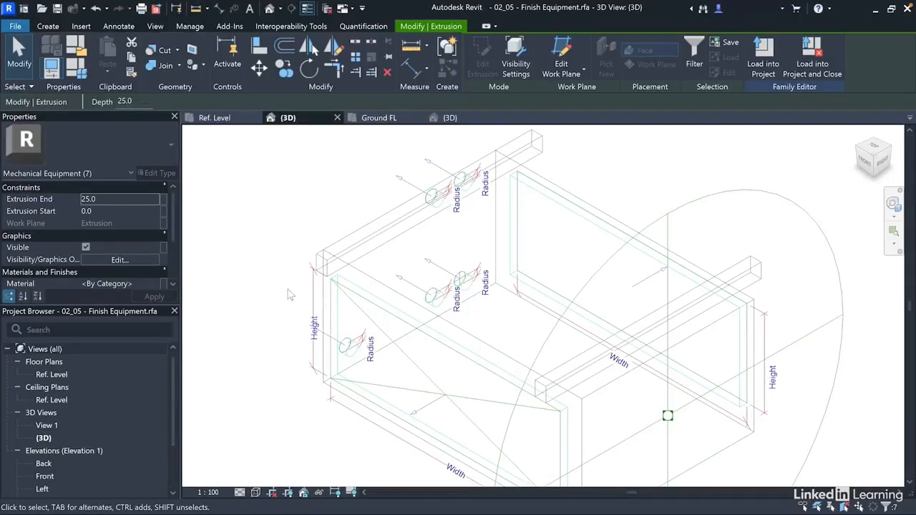
- Associate the Visible property of both mounting rail extrusions with a new Yes/No type parameter named Show Mount
{"action": "scroll", "coordinate": [309, 299], "scroll_direction": "down", "scroll_amount": 1}
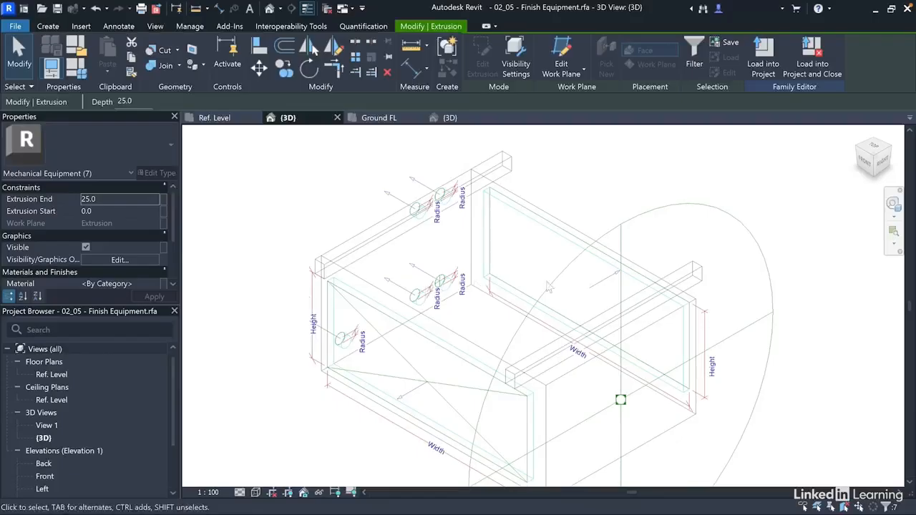
{"action": "left_click", "coordinate": [689, 285]}
{"action": "left_click", "coordinate": [689, 285]}
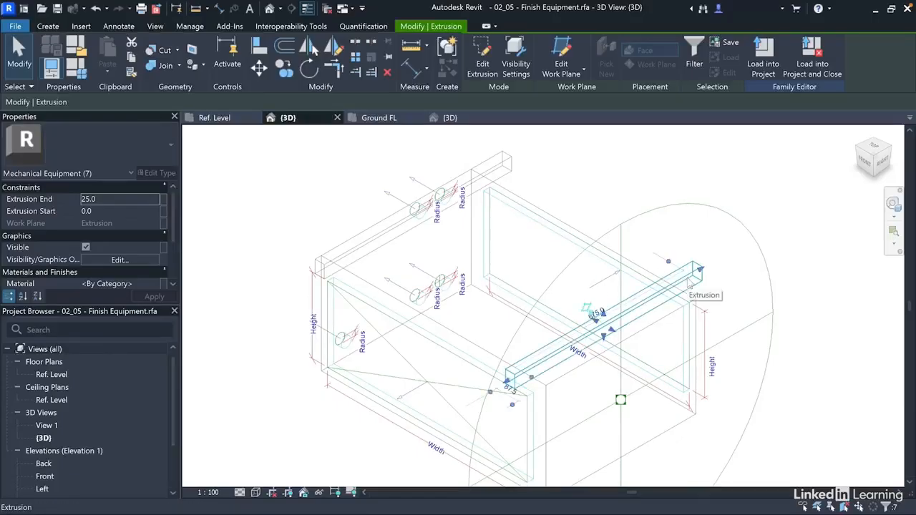
{"action": "left_click", "coordinate": [500, 157], "text": "ctrl"}
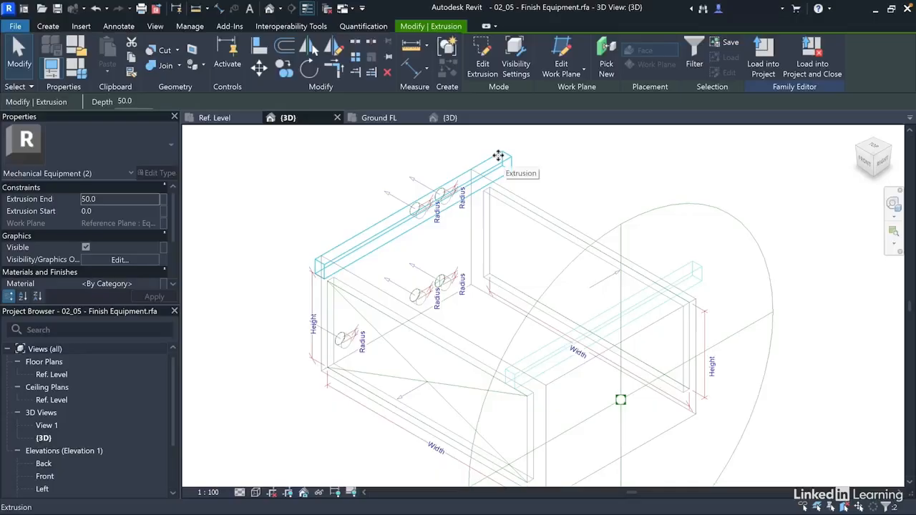
{"action": "left_click", "coordinate": [163, 248]}
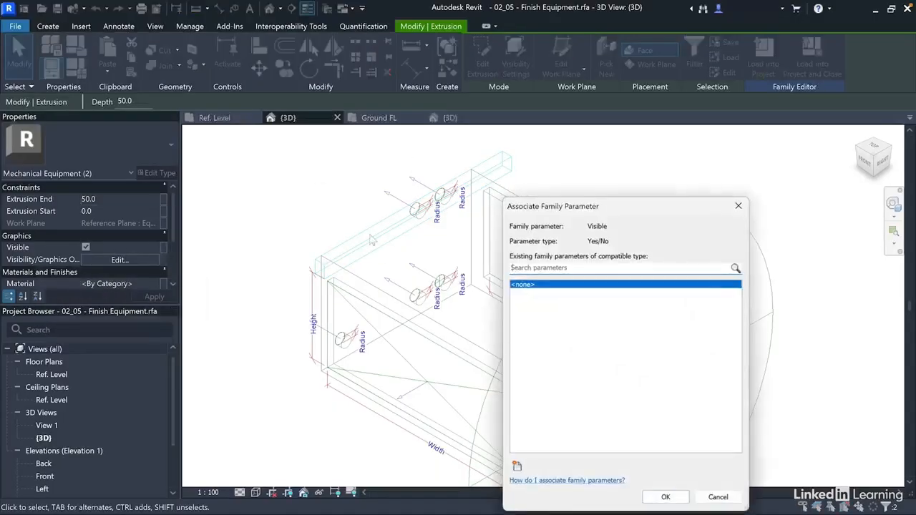
{"action": "left_click", "coordinate": [517, 466]}
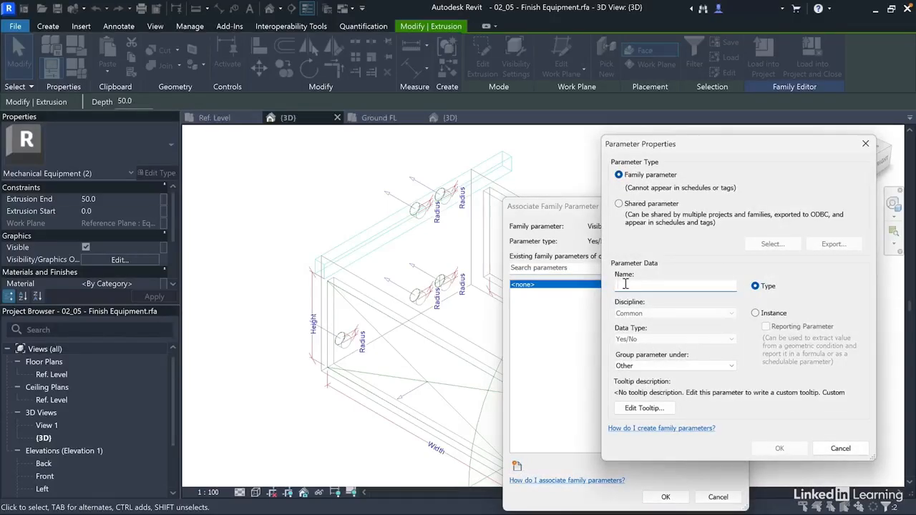
{"action": "type", "text": "Show Mount"}
{"action": "left_click", "coordinate": [779, 447]}
{"action": "left_click", "coordinate": [666, 496]}
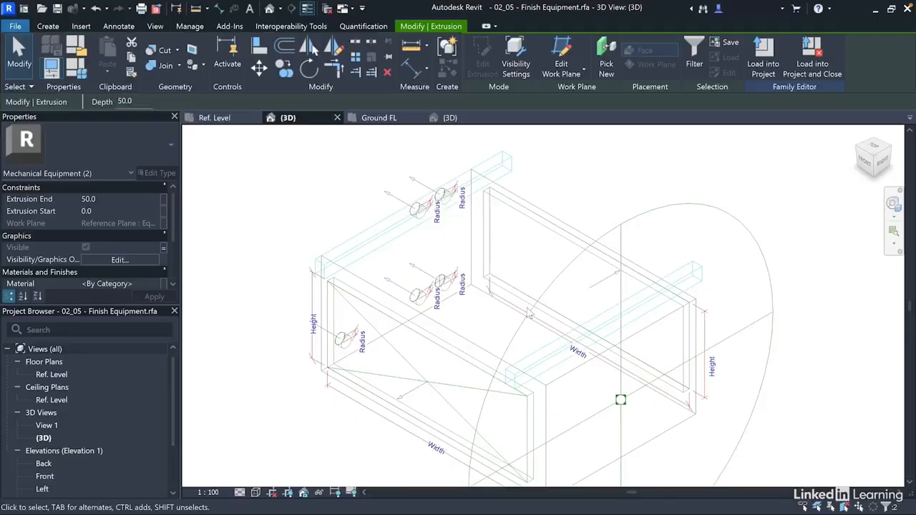
{"action": "left_click", "coordinate": [541, 214]}
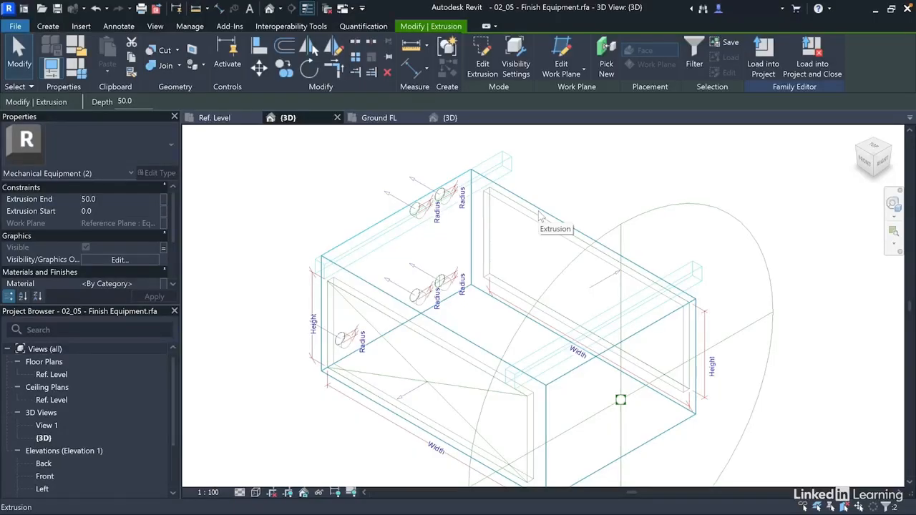
{"action": "left_click", "coordinate": [349, 159]}
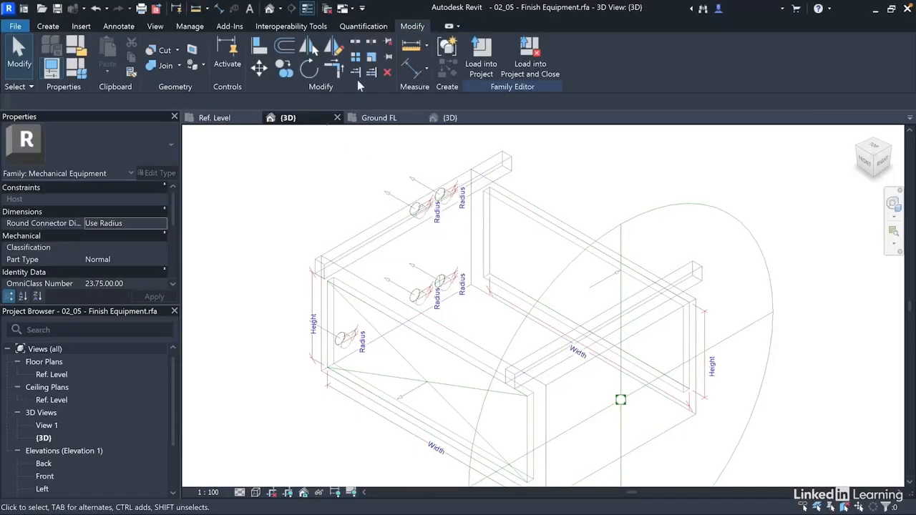
- Create an Equipment Mount subcategory under Mechanical Equipment in the object styles
{"action": "left_click", "coordinate": [190, 27]}
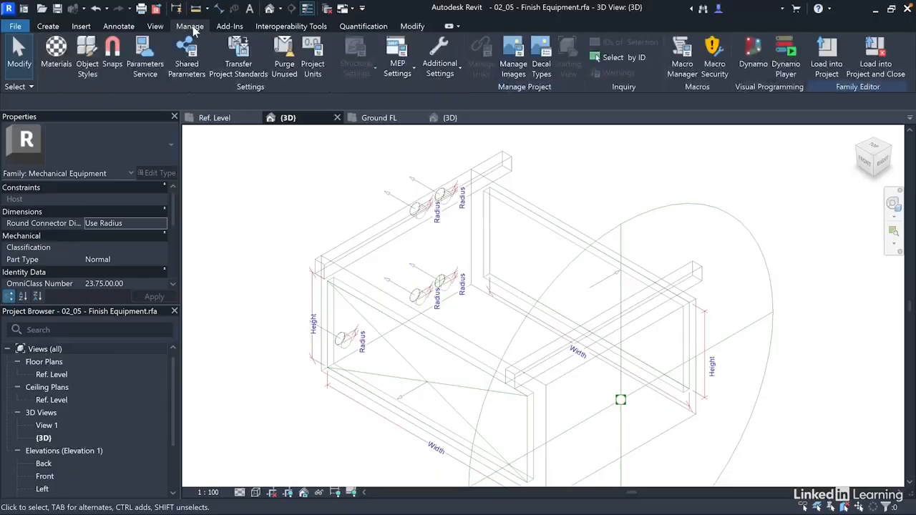
{"action": "left_click", "coordinate": [88, 58]}
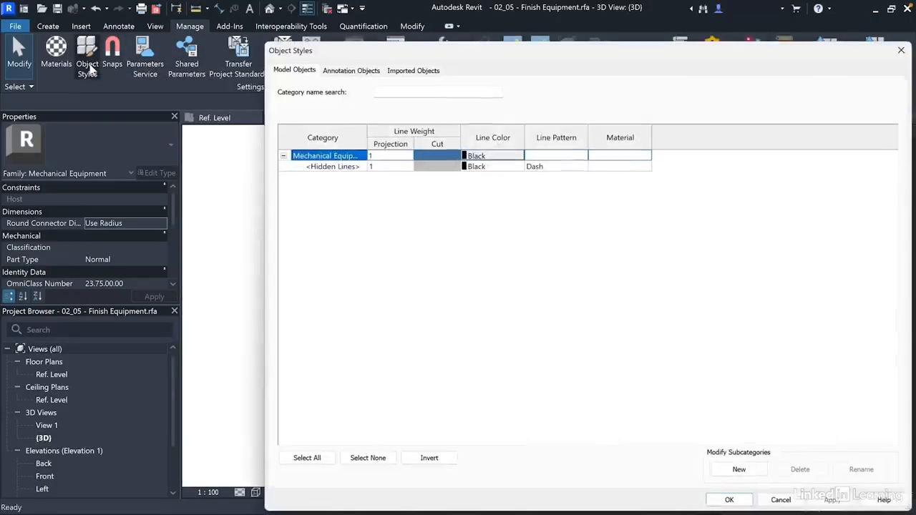
{"action": "left_click", "coordinate": [729, 470]}
{"action": "type", "text": "Equipment Mount"}
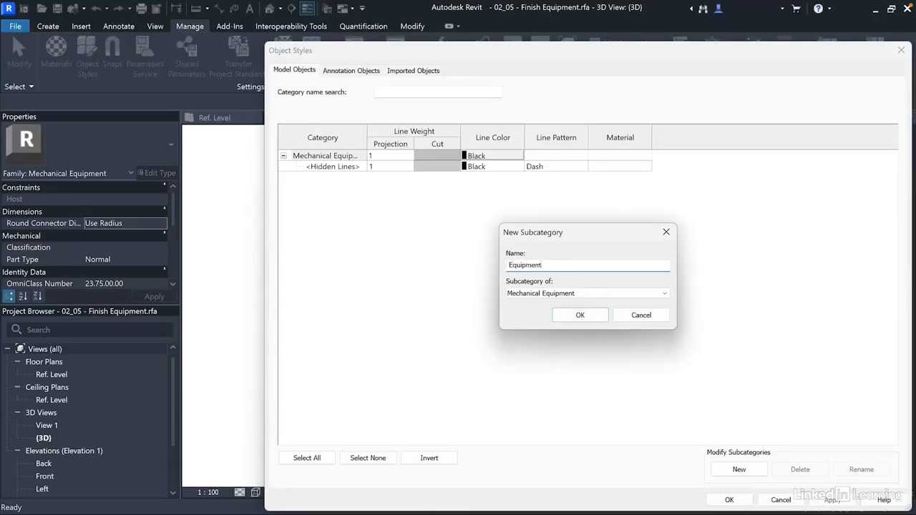
{"action": "left_click", "coordinate": [581, 315]}
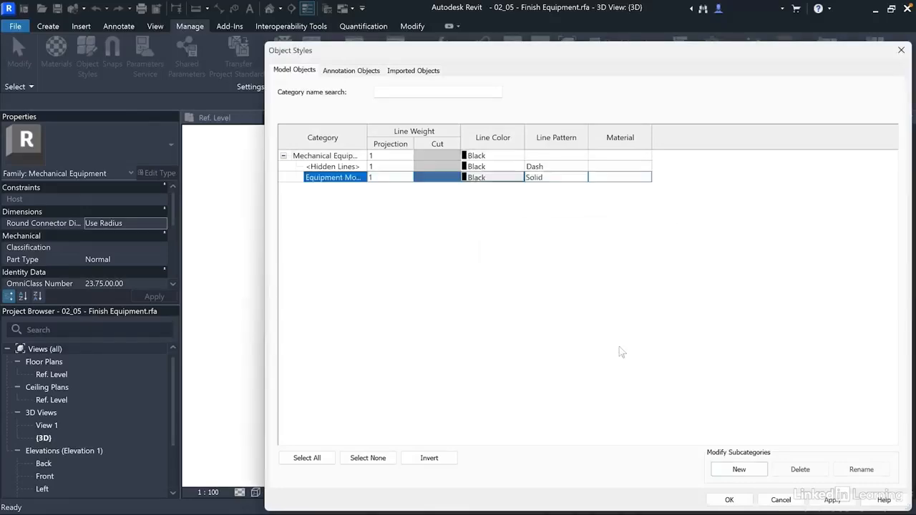
{"action": "left_click", "coordinate": [729, 499]}
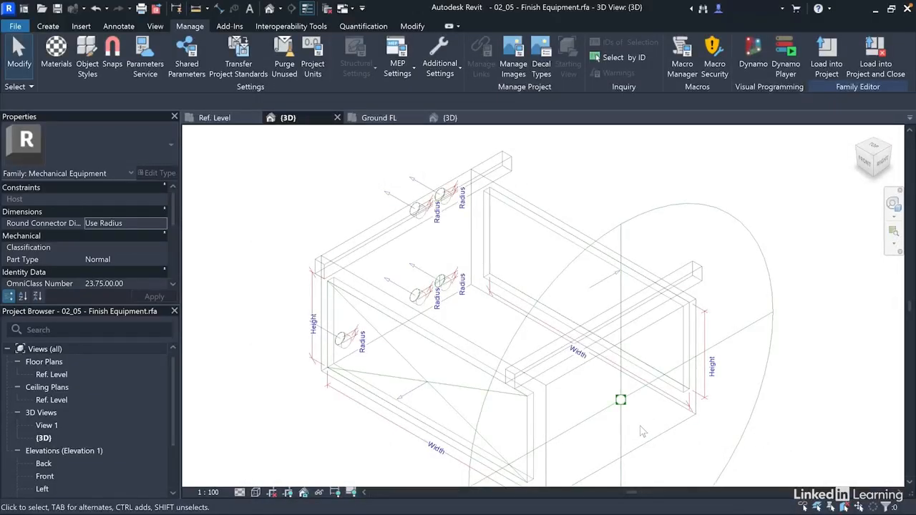
- Assign both mounting rail extrusions to the Equipment Mount subcategory
{"action": "left_click", "coordinate": [683, 287]}
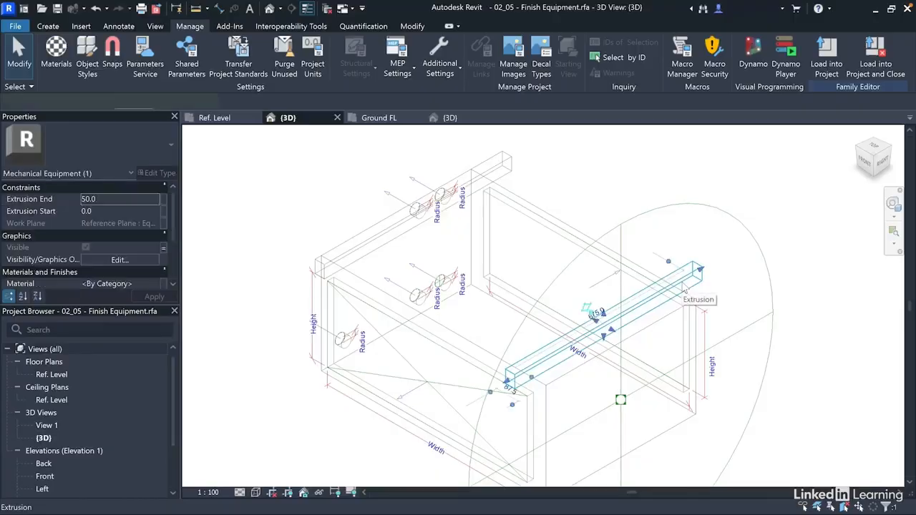
{"action": "left_click", "coordinate": [501, 159], "text": "ctrl"}
{"action": "scroll", "coordinate": [122, 263], "scroll_direction": "down", "scroll_amount": 1}
{"action": "scroll", "coordinate": [122, 263], "scroll_direction": "down", "scroll_amount": 1}
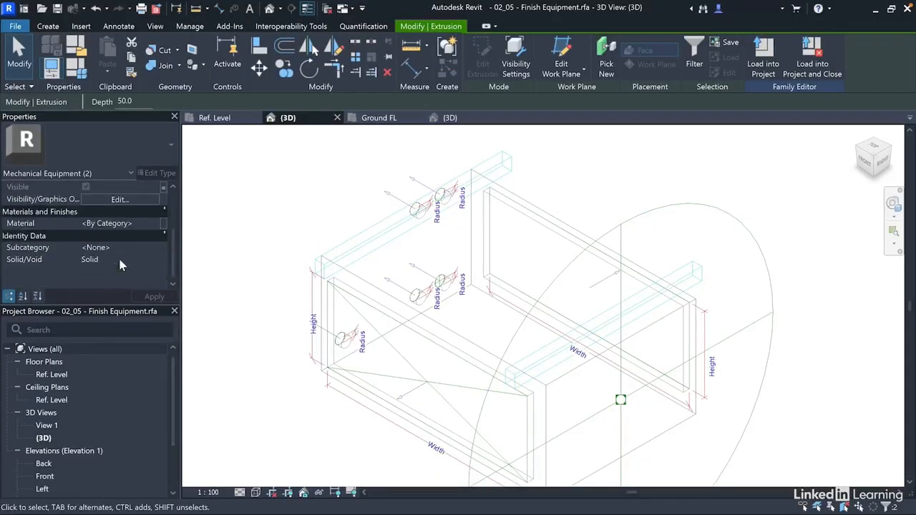
{"action": "left_click", "coordinate": [156, 248]}
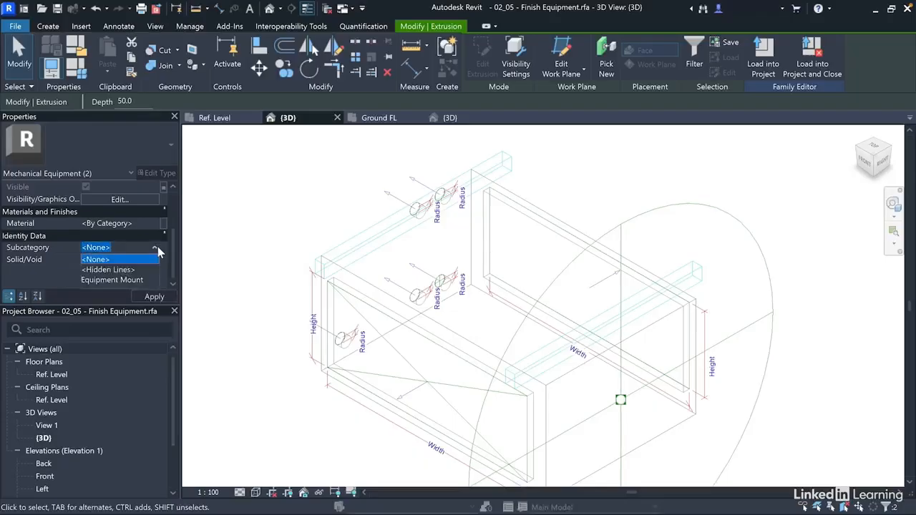
{"action": "left_click", "coordinate": [117, 279]}
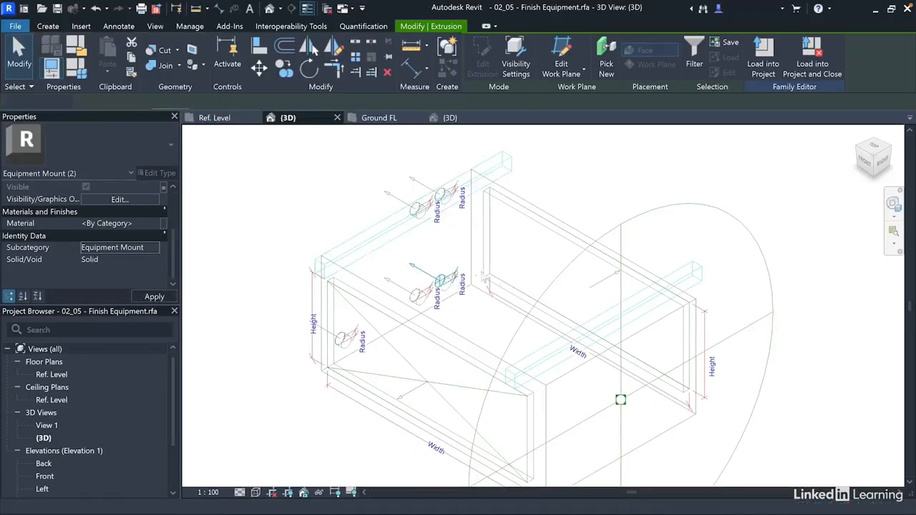
- In the HVAC Test Project's 3D view, inspect the Equipment Mount subcategory under Mechanical Equipment in the visibility/graphic overrides
{"action": "left_click", "coordinate": [772, 198]}
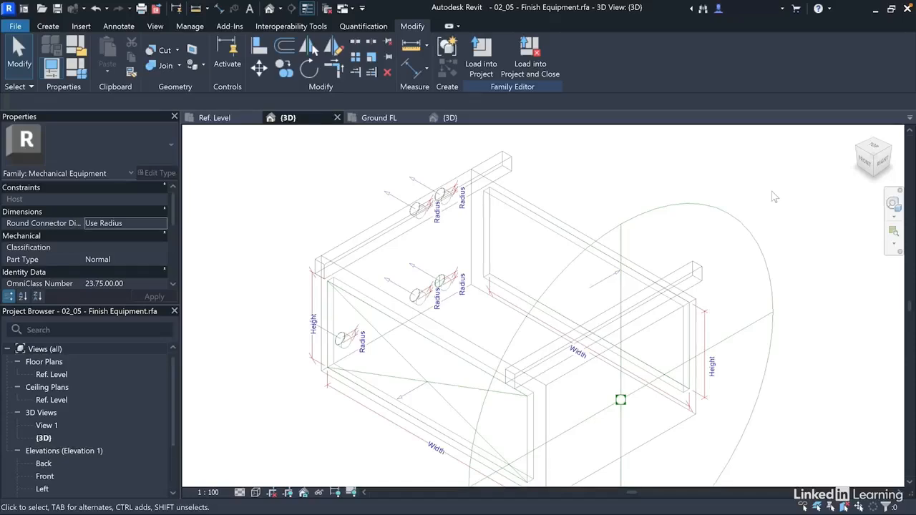
{"action": "left_click", "coordinate": [458, 117]}
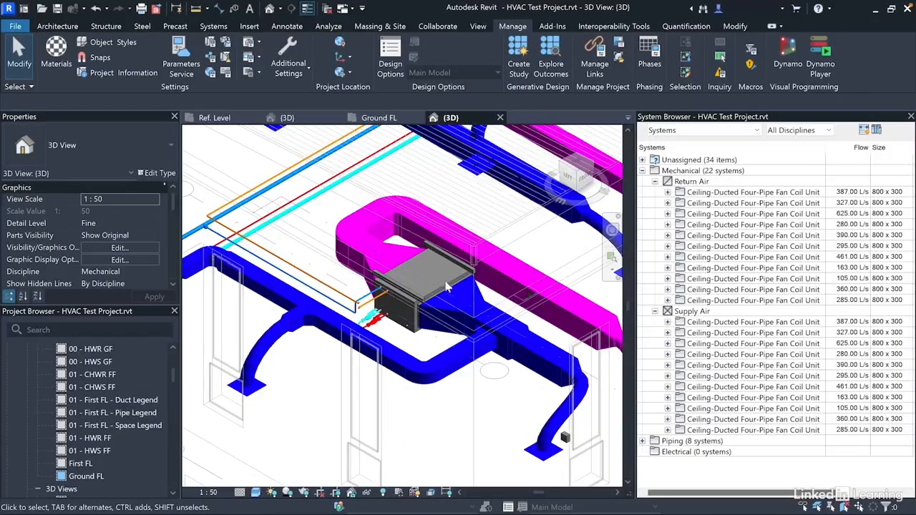
{"action": "key", "text": "v"}
{"action": "key", "text": "v"}
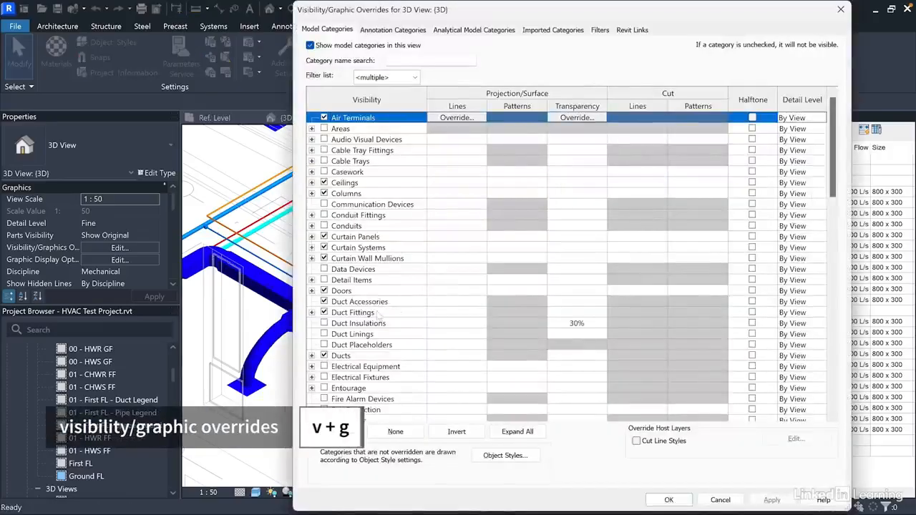
{"action": "left_click", "coordinate": [367, 315]}
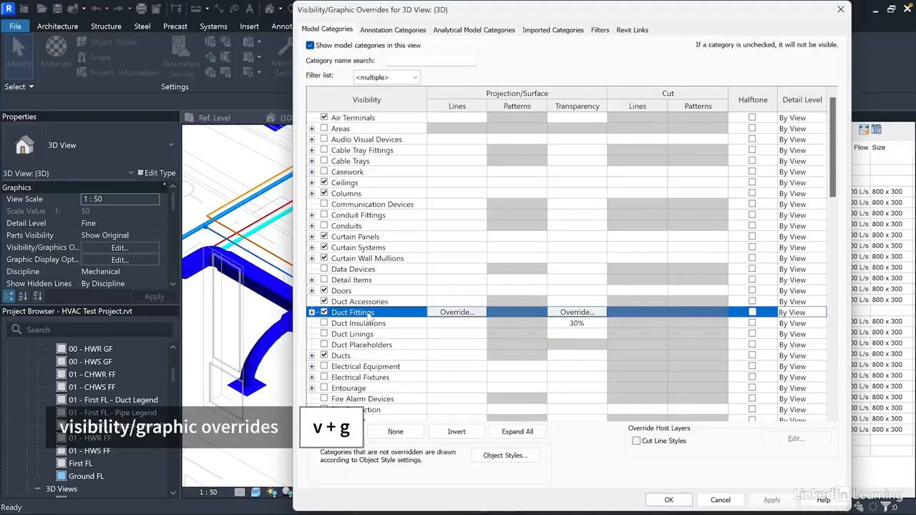
{"action": "scroll", "coordinate": [369, 319], "scroll_direction": "down", "scroll_amount": 3}
{"action": "key", "text": "m"}
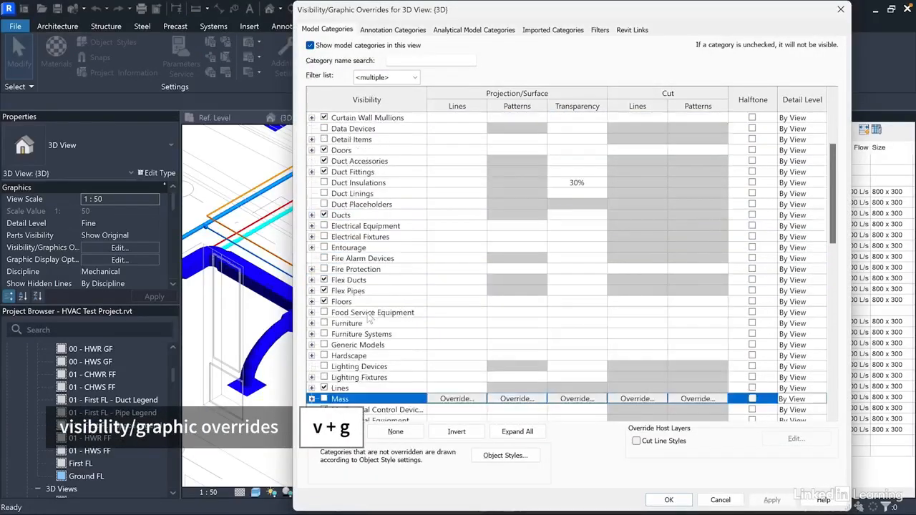
{"action": "scroll", "coordinate": [325, 334], "scroll_direction": "down", "scroll_amount": 3}
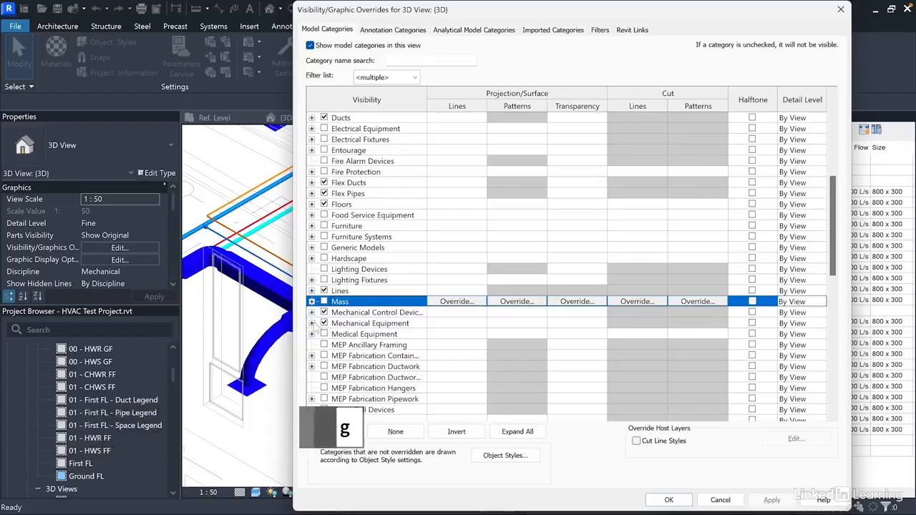
{"action": "left_click", "coordinate": [311, 322]}
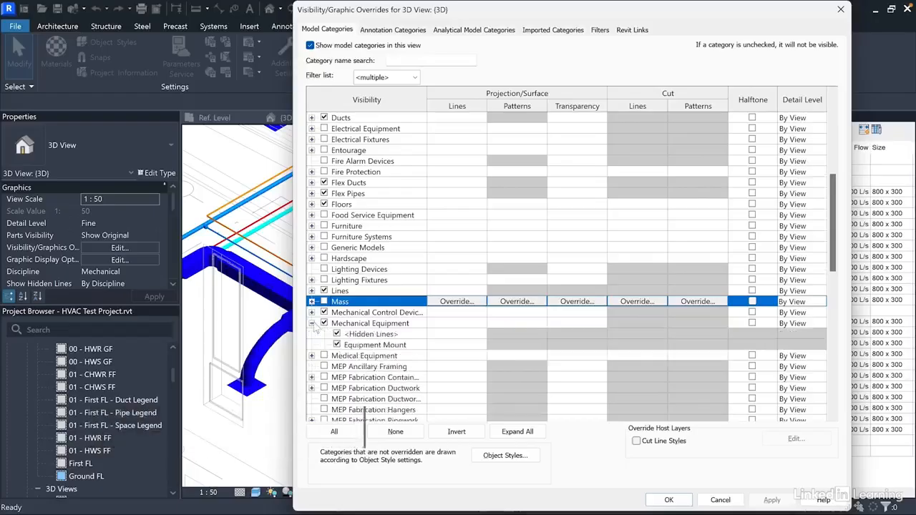
{"action": "left_click", "coordinate": [371, 347]}
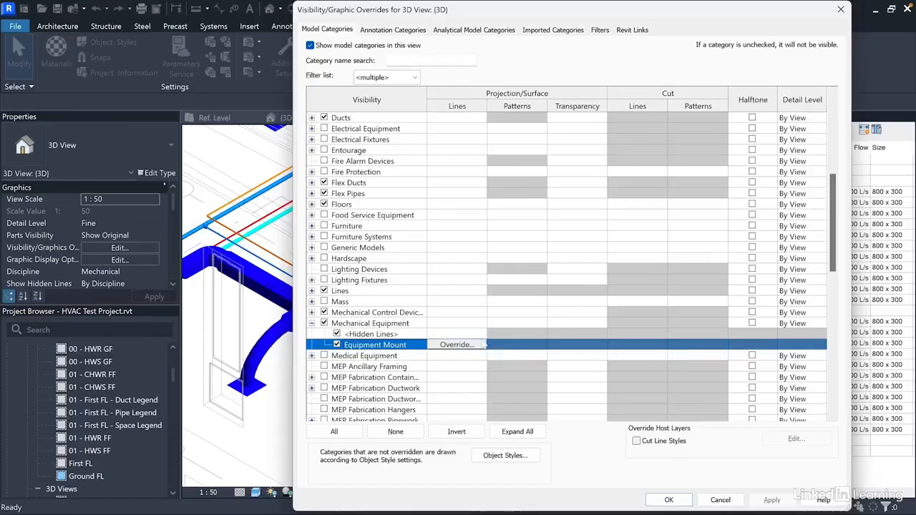
{"action": "left_click", "coordinate": [841, 9]}
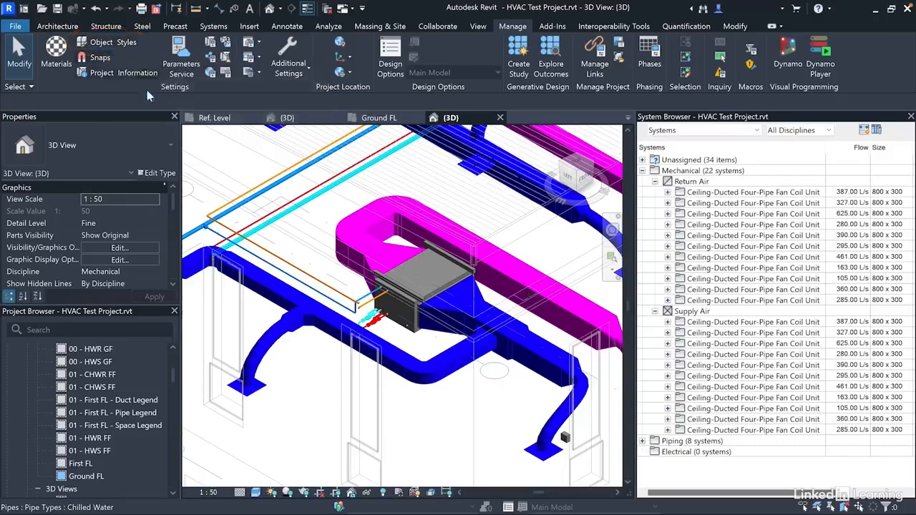
- Check the project's object styles for the Mechanical Equipment subcategories
{"action": "left_click", "coordinate": [103, 44]}
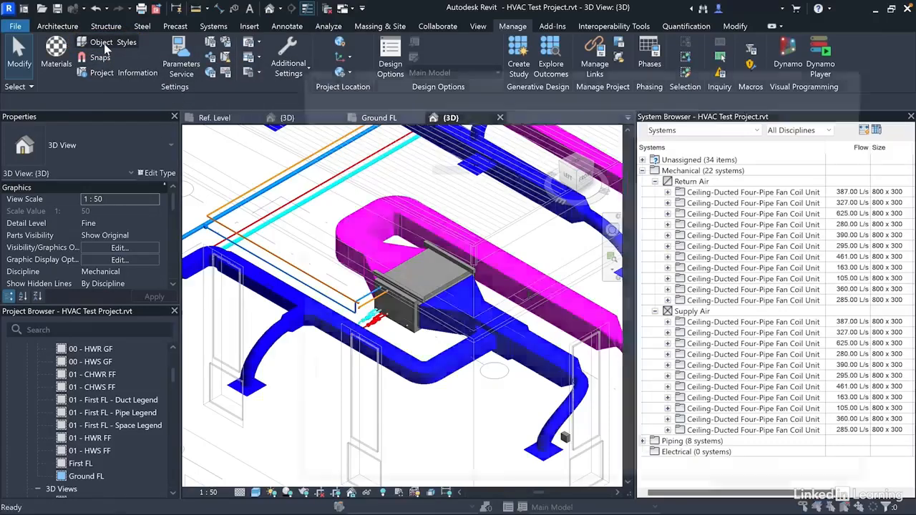
{"action": "left_click", "coordinate": [337, 376]}
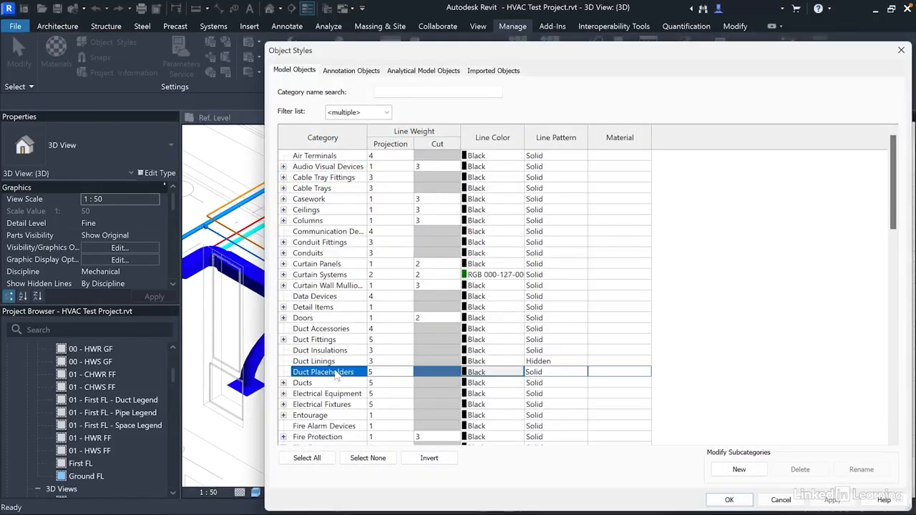
{"action": "key", "text": "m"}
{"action": "scroll", "coordinate": [322, 374], "scroll_direction": "down", "scroll_amount": 3}
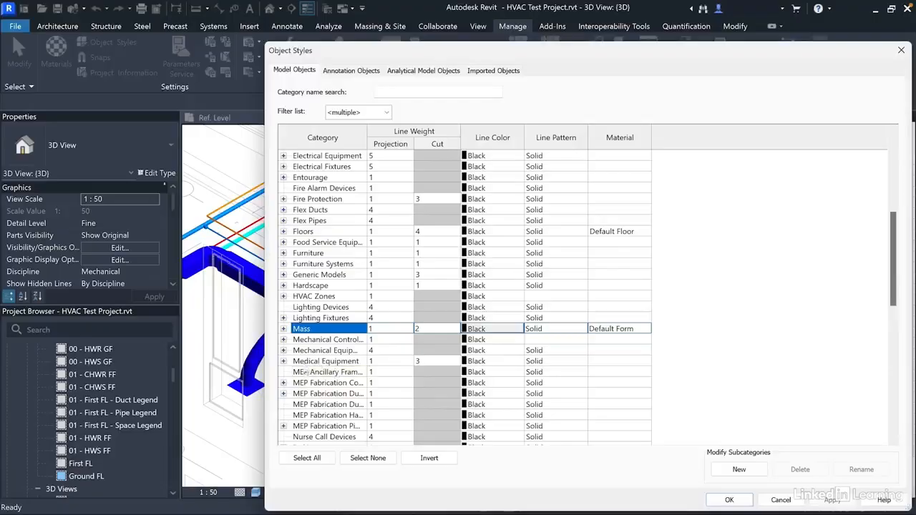
{"action": "left_click", "coordinate": [284, 350]}
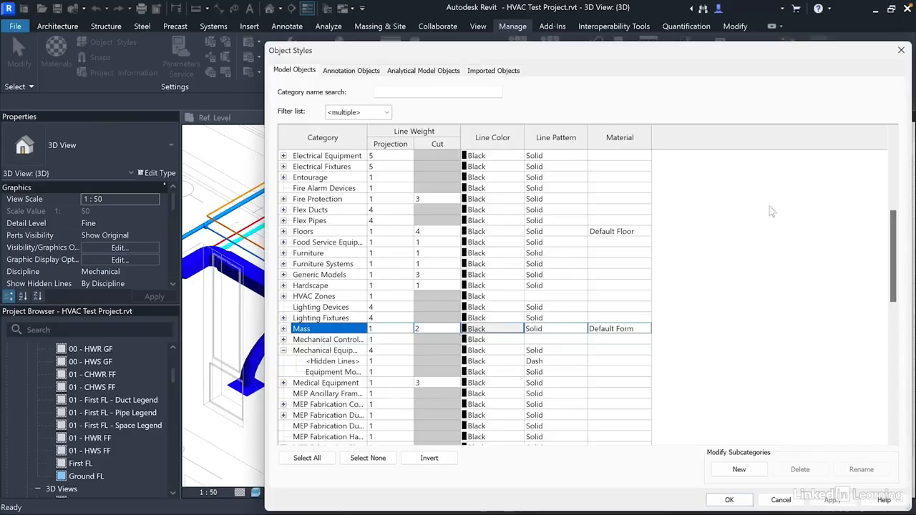
{"action": "left_click", "coordinate": [901, 51]}
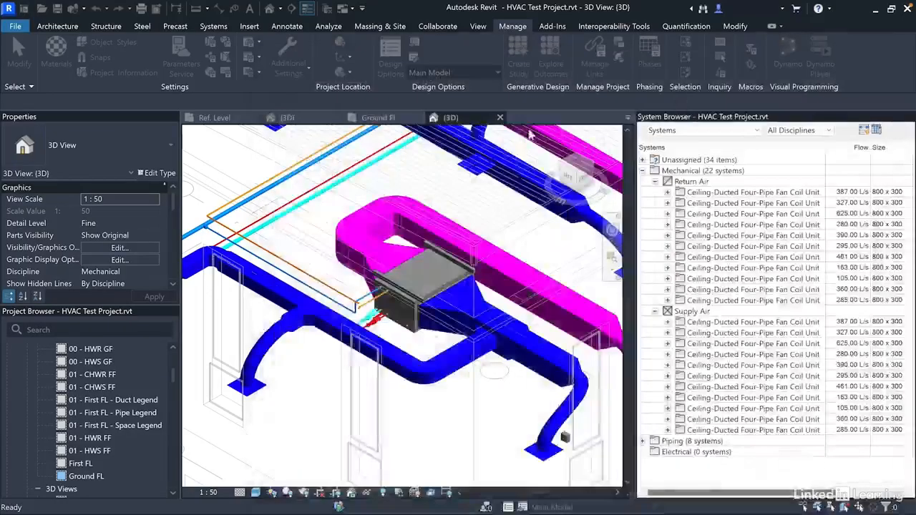
- Examine the flow arrows around the supply and return air terminals in the project's Ground FL plan
{"action": "left_click", "coordinate": [213, 117]}
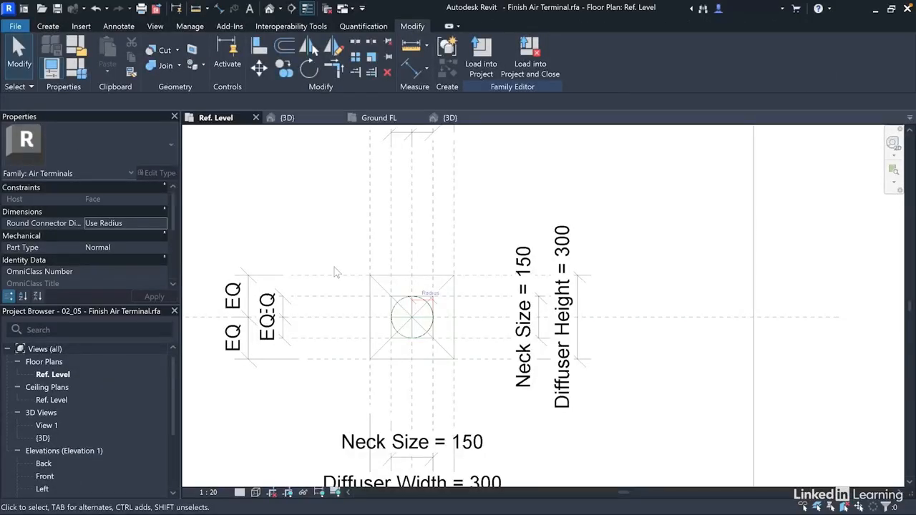
{"action": "left_click", "coordinate": [379, 118]}
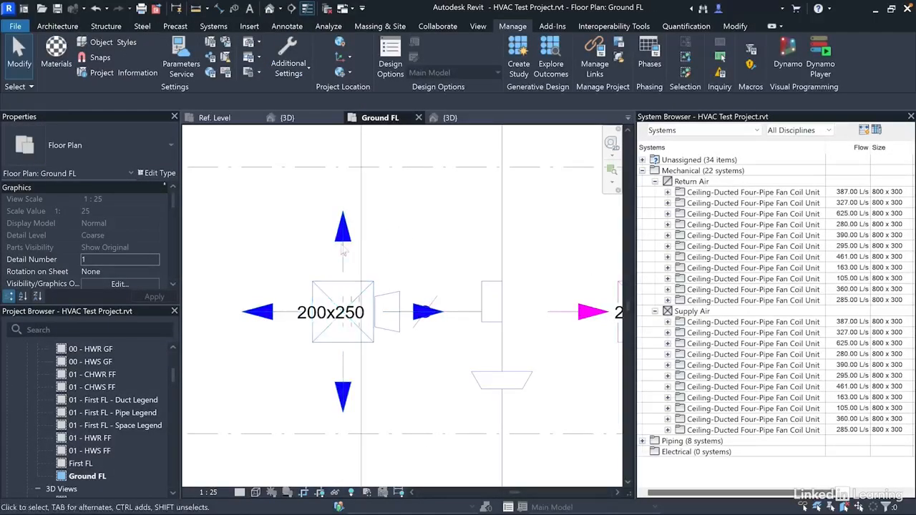
{"action": "scroll", "coordinate": [309, 355], "scroll_direction": "down", "scroll_amount": 1}
{"action": "scroll", "coordinate": [309, 356], "scroll_direction": "down", "scroll_amount": 1}
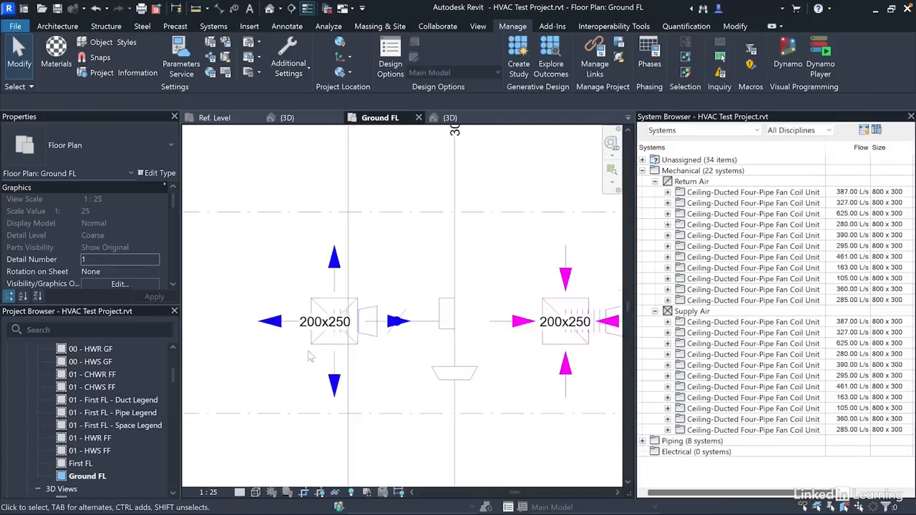
{"action": "scroll", "coordinate": [319, 350], "scroll_direction": "down", "scroll_amount": 1}
{"action": "scroll", "coordinate": [319, 349], "scroll_direction": "down", "scroll_amount": 2}
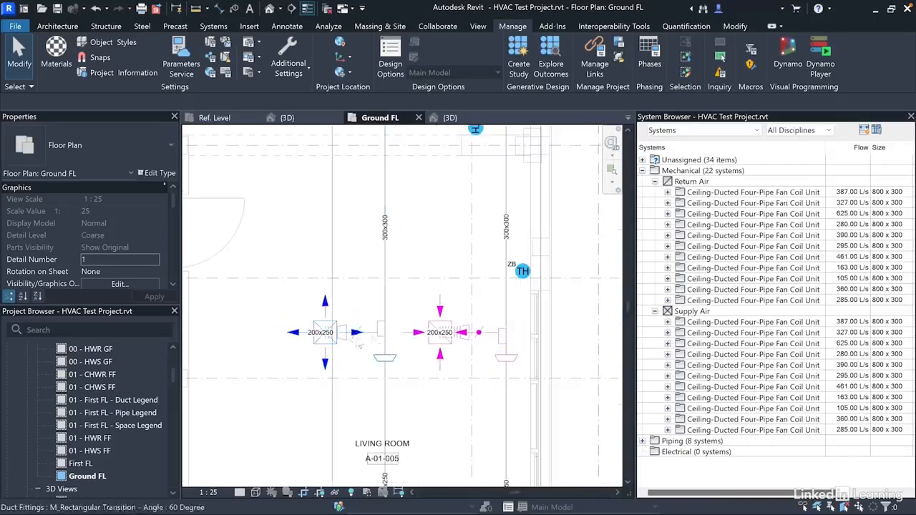
{"action": "scroll", "coordinate": [347, 323], "scroll_direction": "up", "scroll_amount": 2}
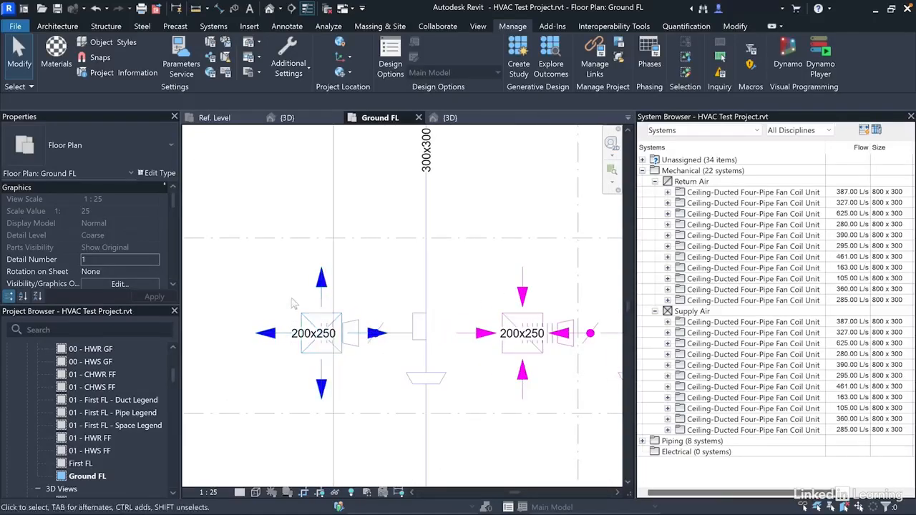
{"action": "scroll", "coordinate": [289, 298], "scroll_direction": "up", "scroll_amount": 2}
- Load the M_Duct Terminal Arrow.rfa family into the Finish Air Terminal family
{"action": "left_click", "coordinate": [214, 118]}
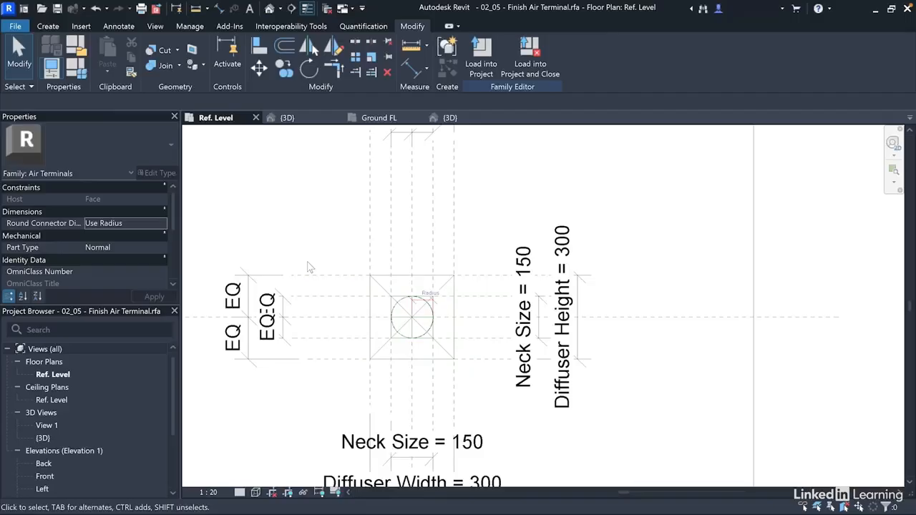
{"action": "left_click", "coordinate": [81, 26]}
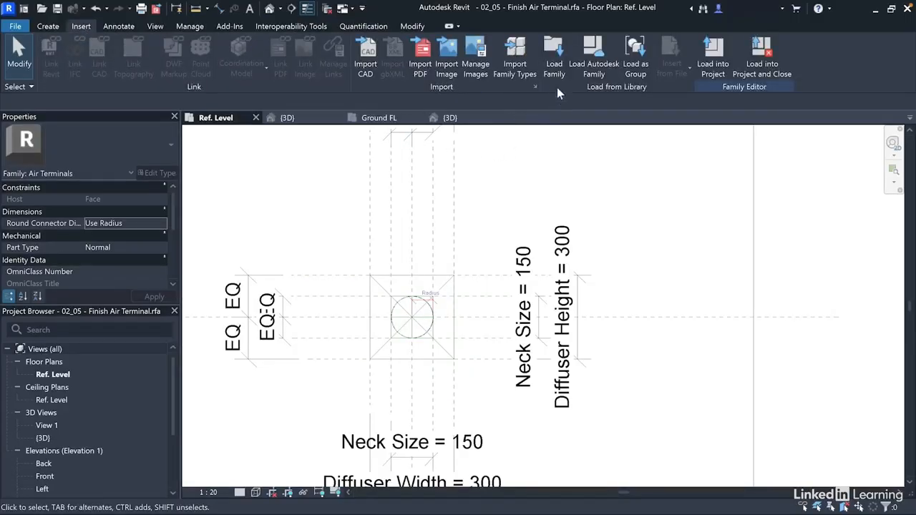
{"action": "left_click", "coordinate": [555, 65]}
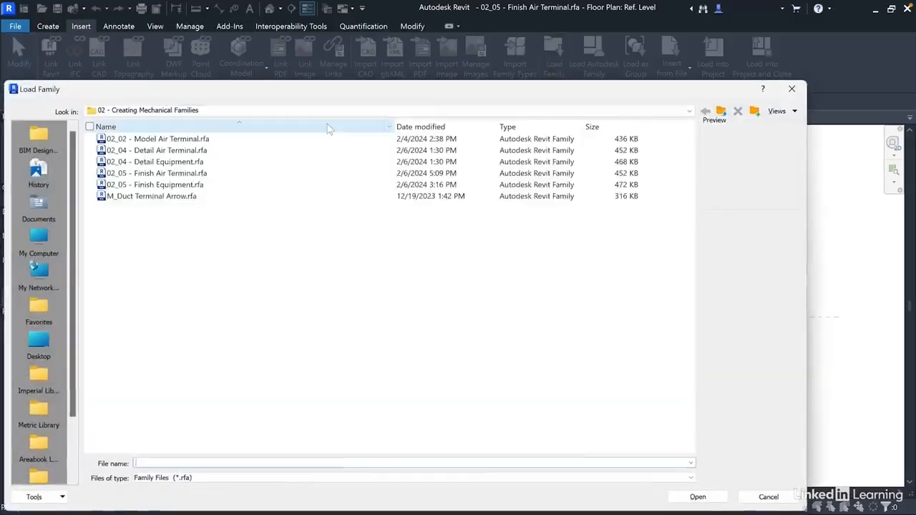
{"action": "left_click", "coordinate": [162, 204]}
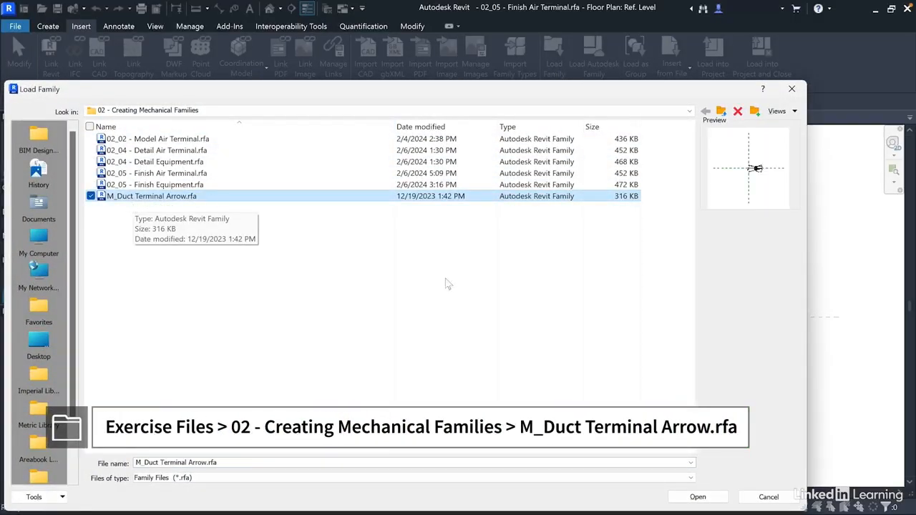
{"action": "left_click", "coordinate": [695, 497]}
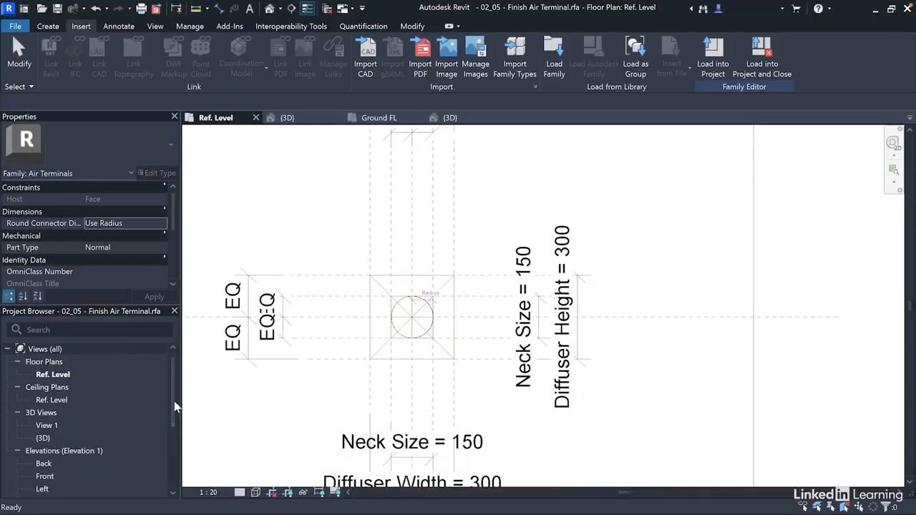
- Place a Duct Terminal Arrow detail item on the horizontal centre reference plane, about 40 mm beyond the diffuser's right edge
{"action": "left_click_drag", "start_coordinate": [174, 400], "coordinate": [174, 463]}
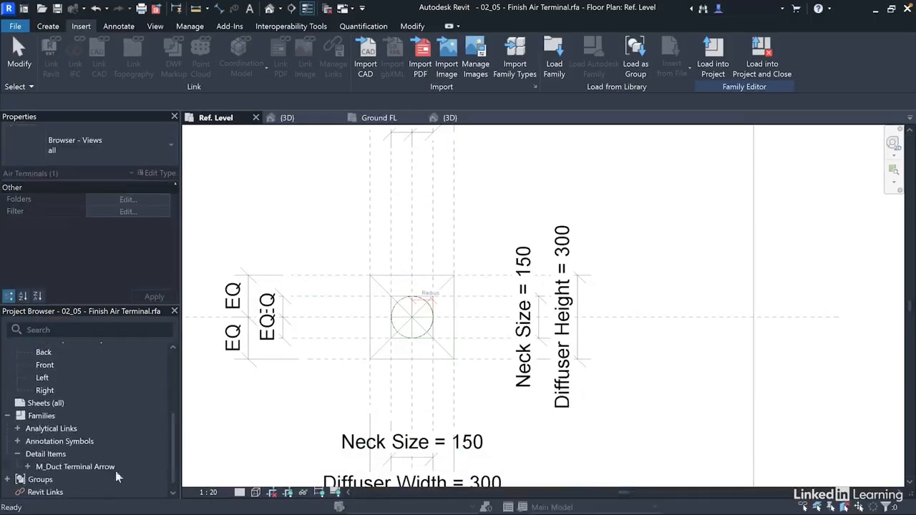
{"action": "left_click", "coordinate": [29, 467]}
{"action": "scroll", "coordinate": [77, 471], "scroll_direction": "down", "scroll_amount": 1}
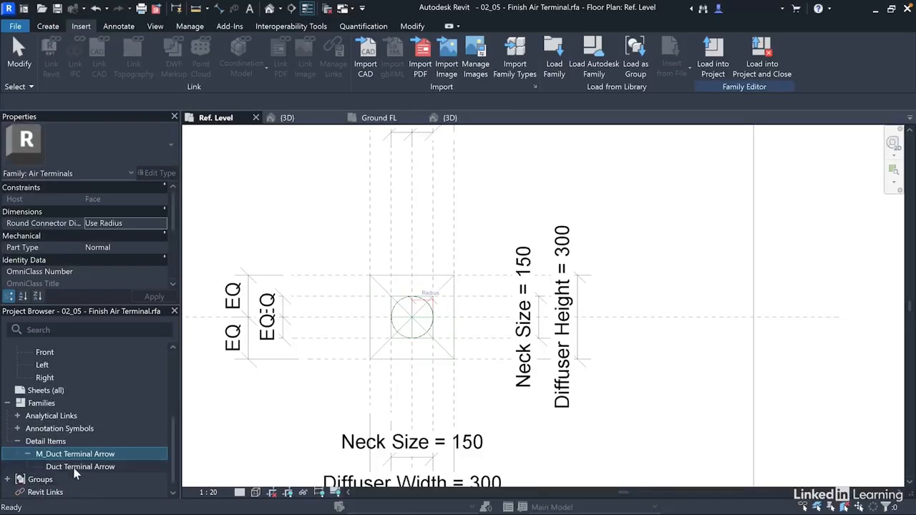
{"action": "left_click_drag", "start_coordinate": [75, 467], "coordinate": [395, 406]}
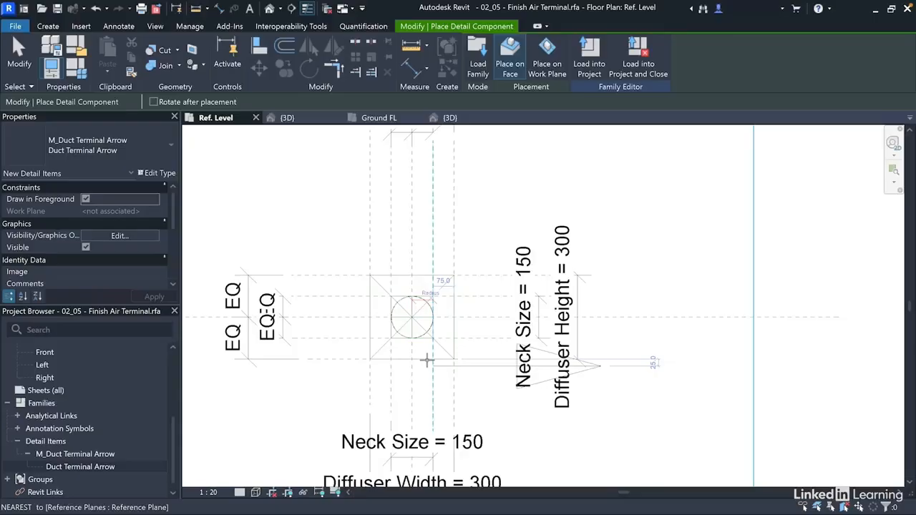
{"action": "left_click", "coordinate": [461, 310]}
{"action": "key", "text": "Escape"}
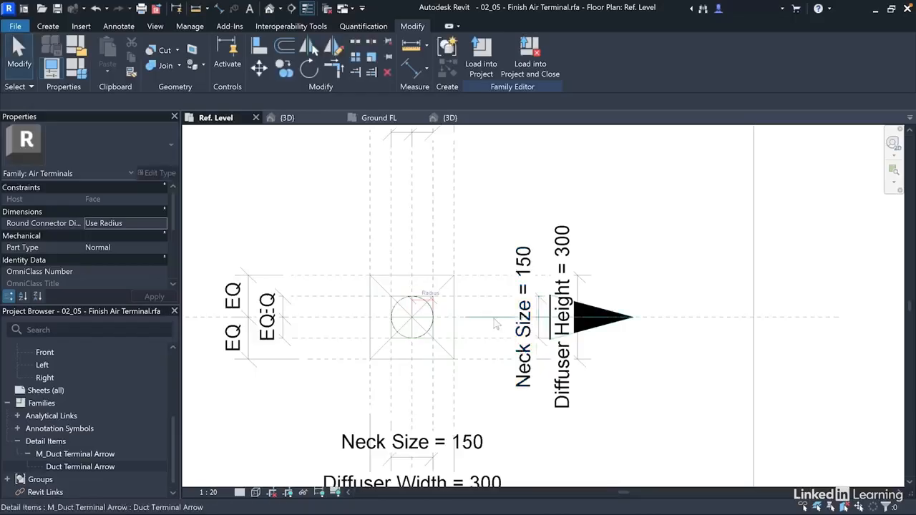
- Mirror copies of the arrow about the diffuser's diagonal lines so that one arrow points outward from each of the four sides
{"action": "left_click", "coordinate": [495, 322]}
{"action": "key", "text": "m"}
{"action": "key", "text": "m"}
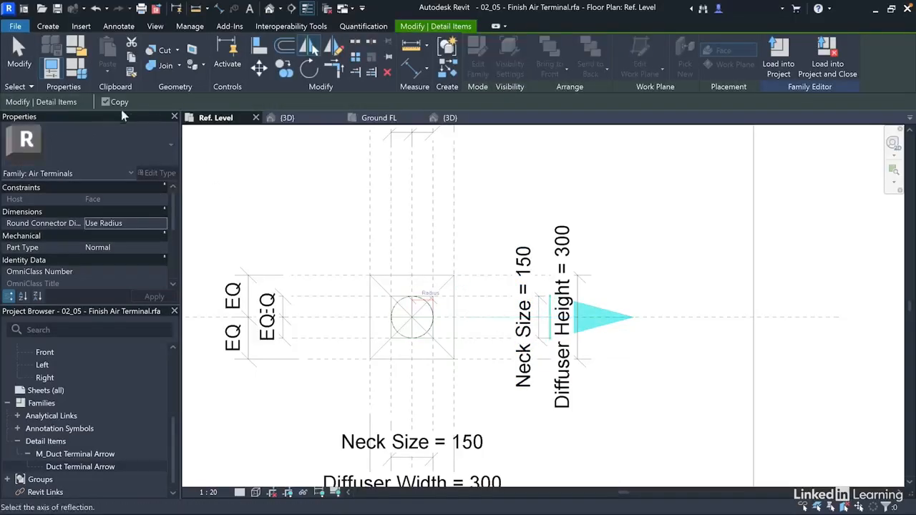
{"action": "left_click", "coordinate": [446, 292]}
{"action": "key", "text": "m"}
{"action": "key", "text": "m"}
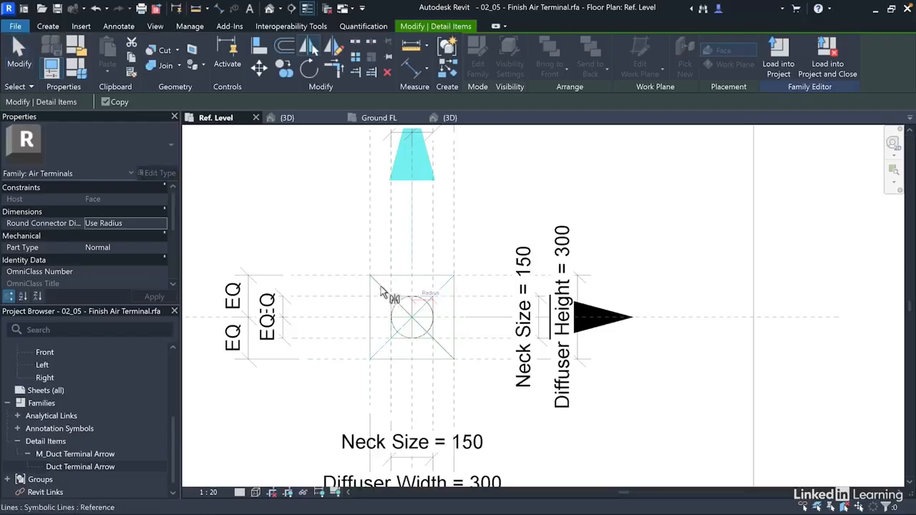
{"action": "left_click", "coordinate": [381, 287]}
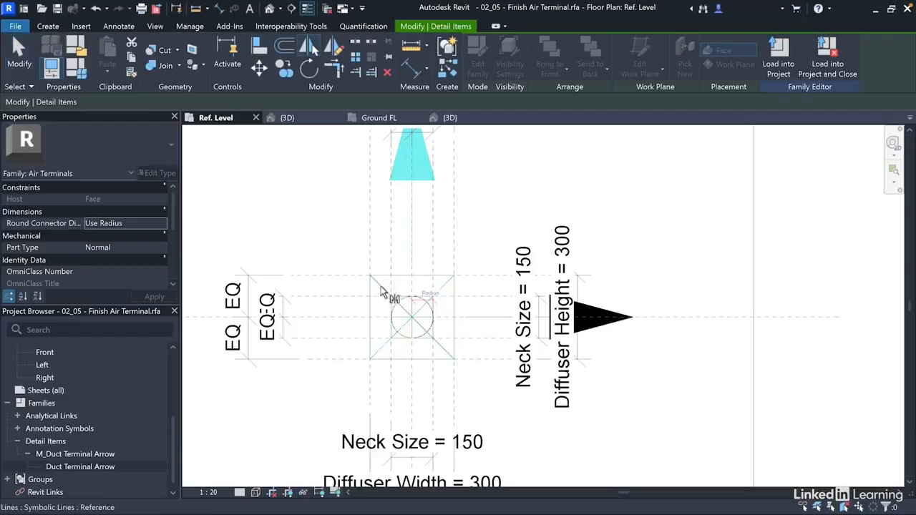
{"action": "key", "text": "m"}
{"action": "key", "text": "m"}
{"action": "left_click", "coordinate": [370, 337]}
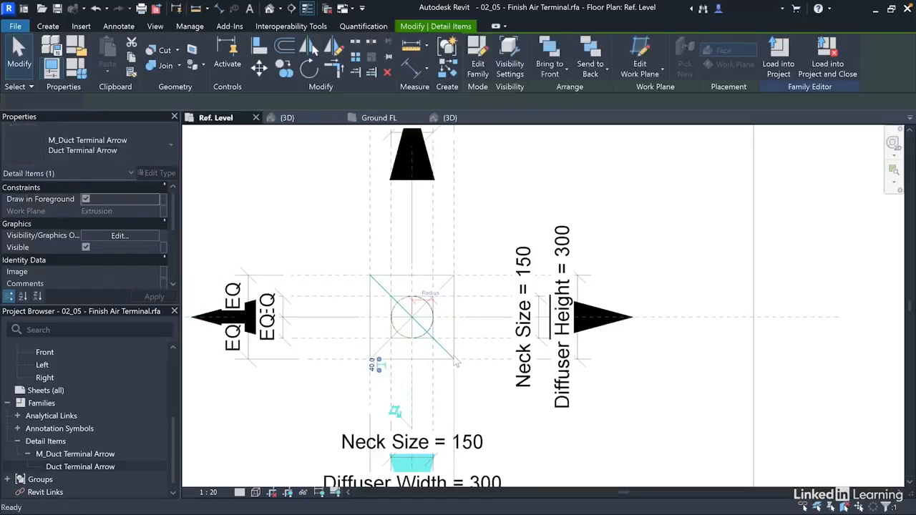
{"action": "key", "text": "Escape"}
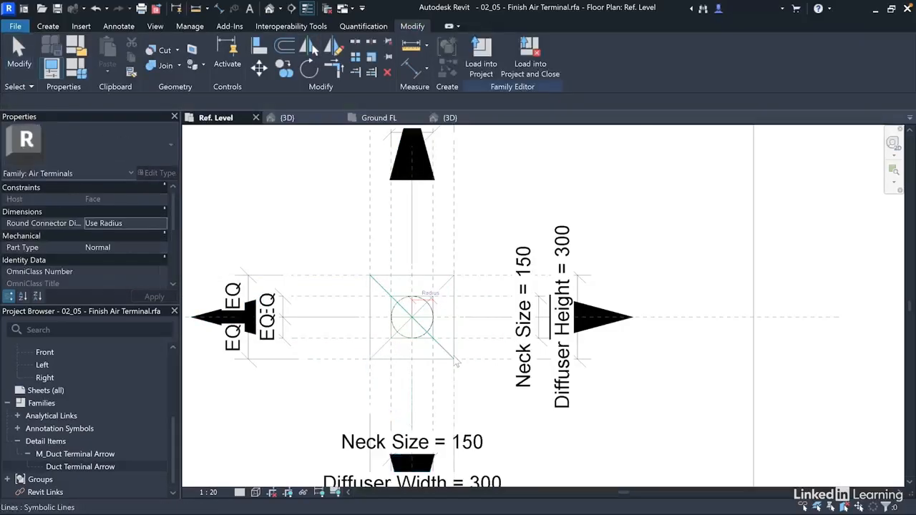
- Associate the arrow type's Length with a new family type parameter named Length, grouped under Other
{"action": "left_click", "coordinate": [597, 331]}
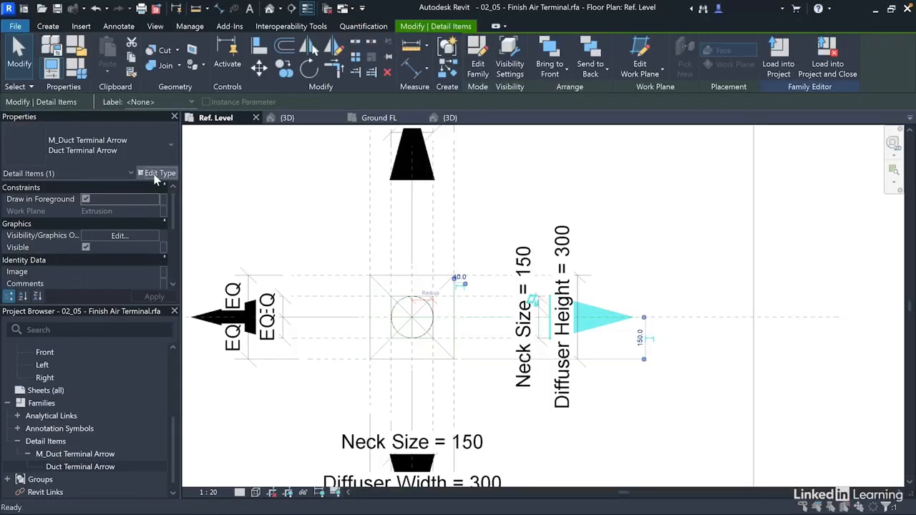
{"action": "left_click", "coordinate": [157, 173]}
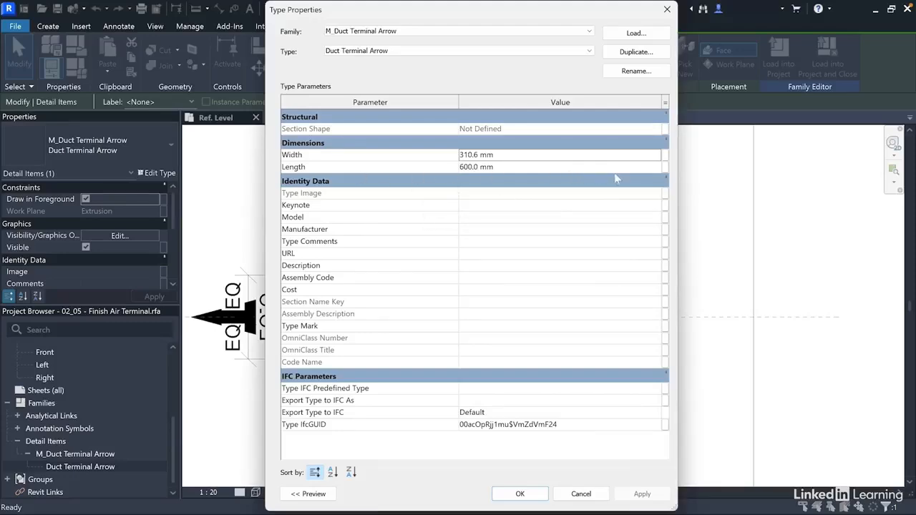
{"action": "left_click", "coordinate": [666, 169]}
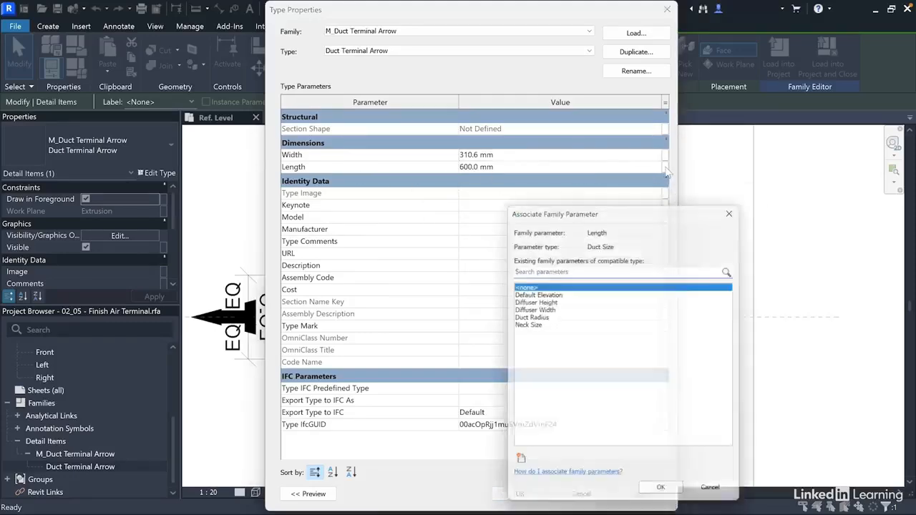
{"action": "left_click", "coordinate": [517, 466]}
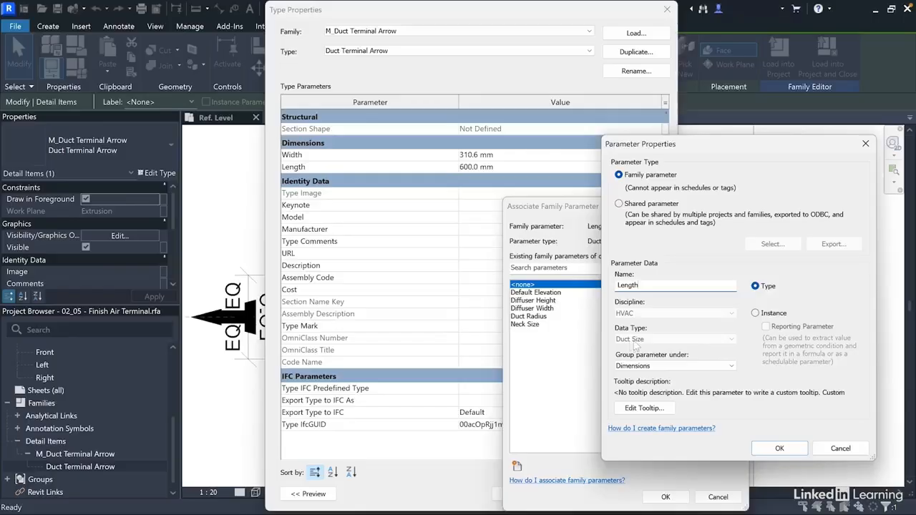
{"action": "left_click", "coordinate": [684, 366]}
{"action": "left_click", "coordinate": [651, 316]}
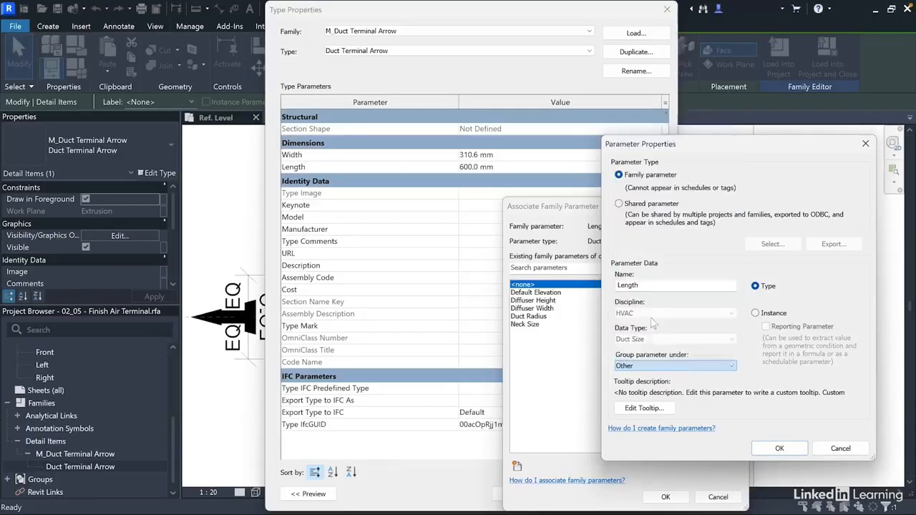
{"action": "left_click", "coordinate": [779, 447]}
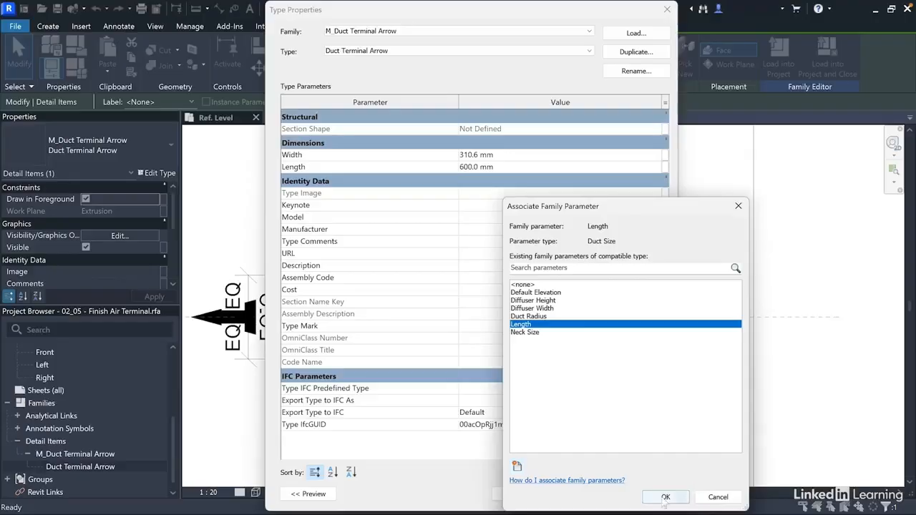
{"action": "left_click", "coordinate": [664, 497]}
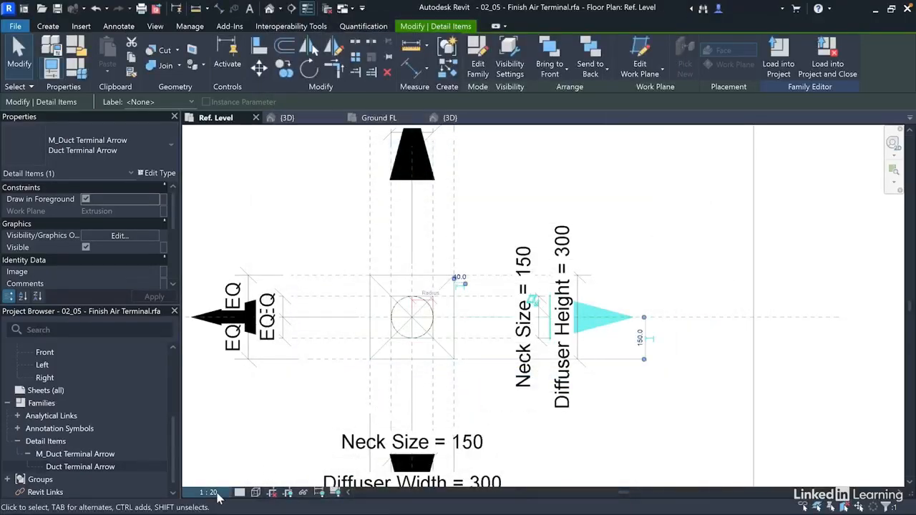
- Set the Ref. Level plan view scale to 1:5
{"action": "left_click", "coordinate": [208, 492]}
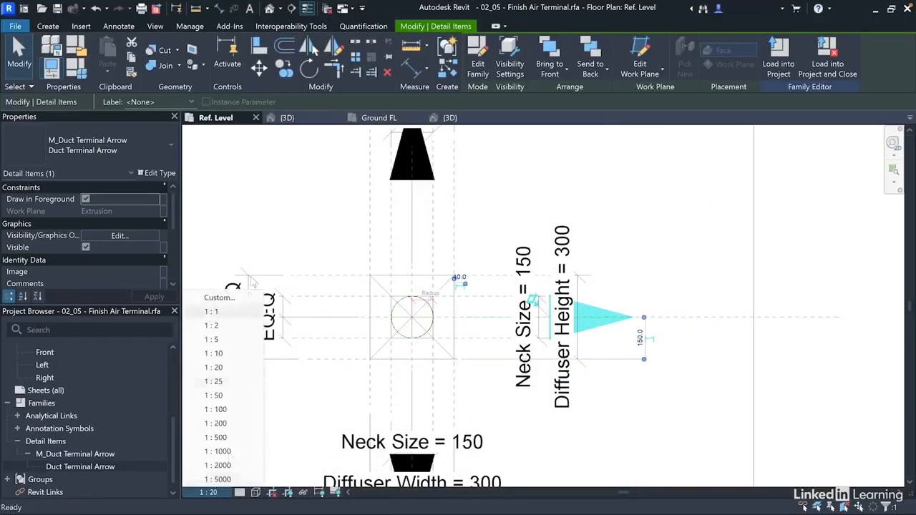
{"action": "left_click", "coordinate": [211, 340]}
{"action": "key", "text": "Escape"}
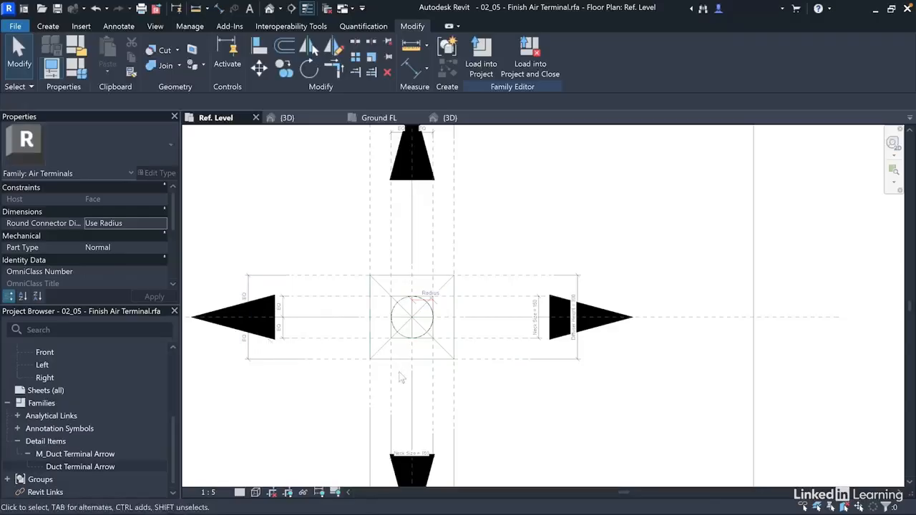
{"action": "scroll", "coordinate": [426, 385], "scroll_direction": "down", "scroll_amount": 1}
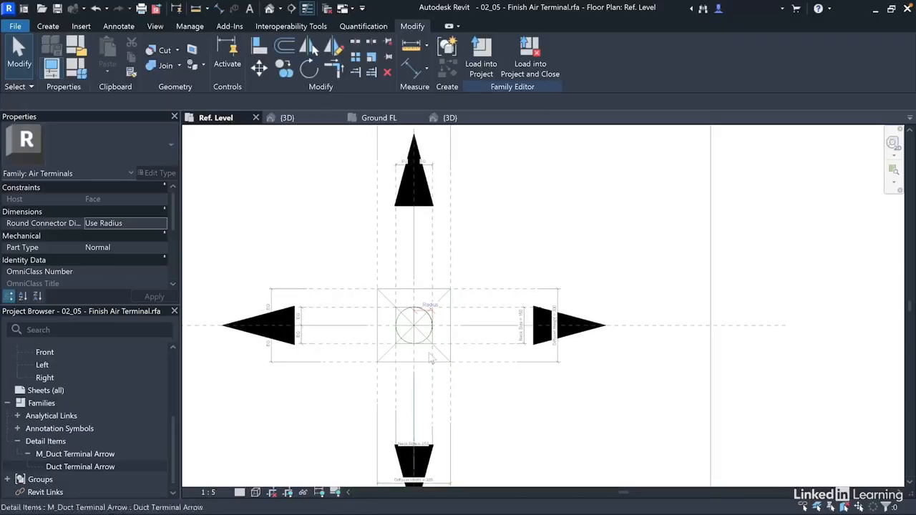
- Set the Length parameter's formula to if(Diffuser Width > Diffuser Height, Diffuser Width, Diffuser Height)
{"action": "left_click", "coordinate": [82, 77]}
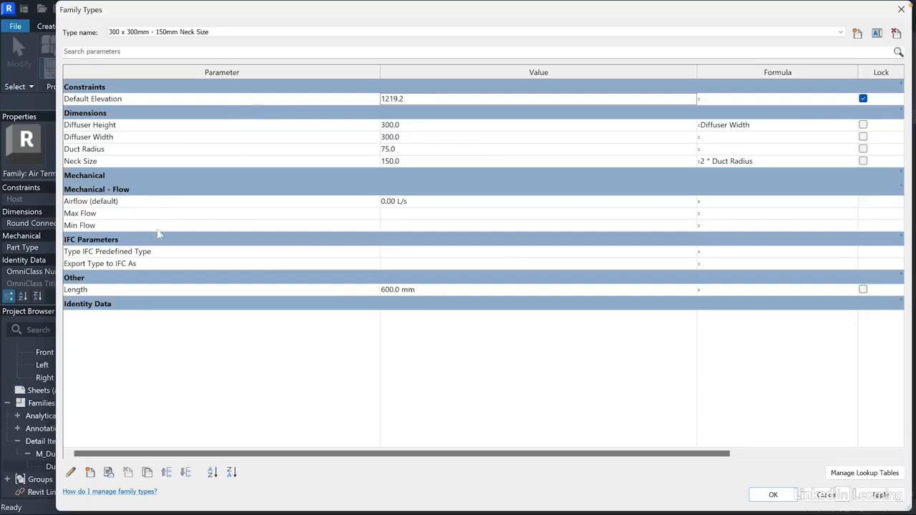
{"action": "left_click", "coordinate": [719, 290]}
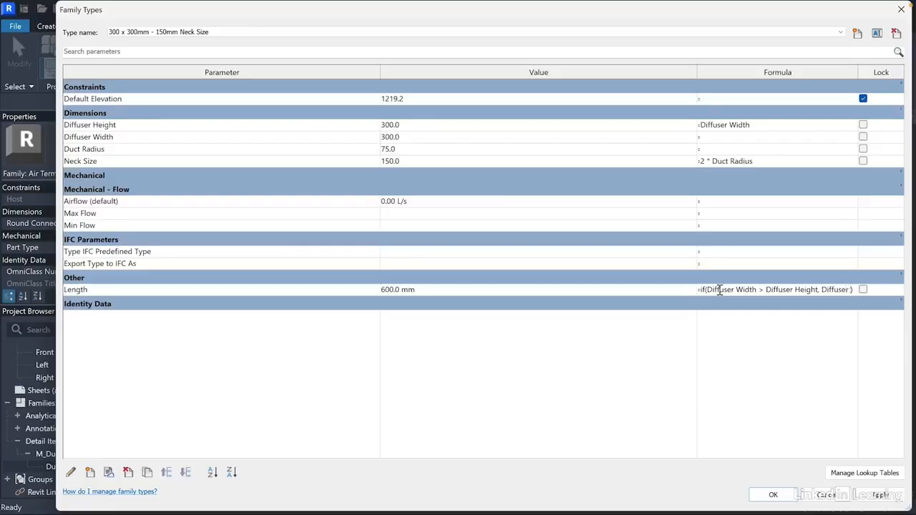
{"action": "type", "text": "idth)"}
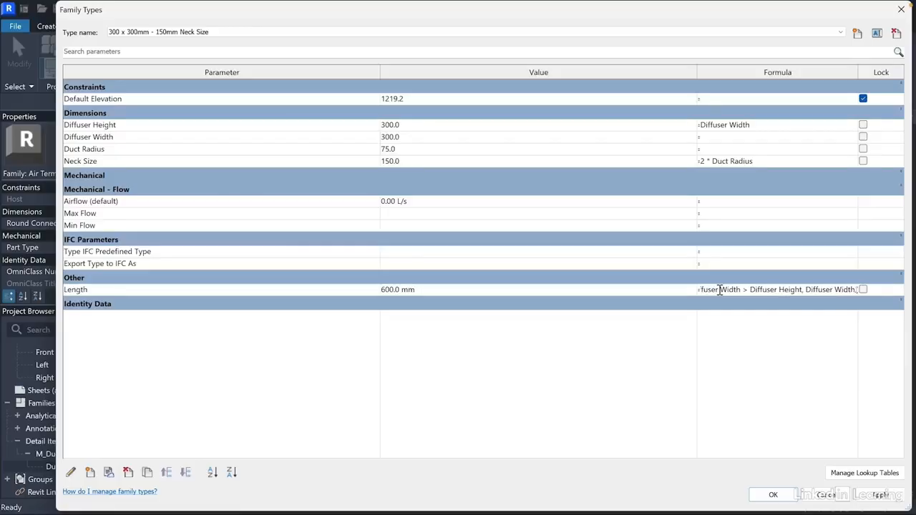
{"action": "type", "text": " Diffuser "}
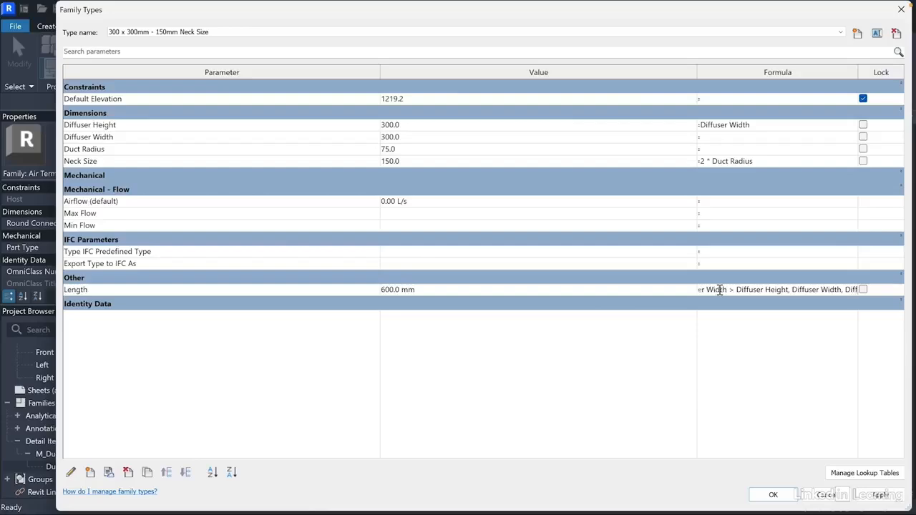
{"action": "type", "text": "Height"}
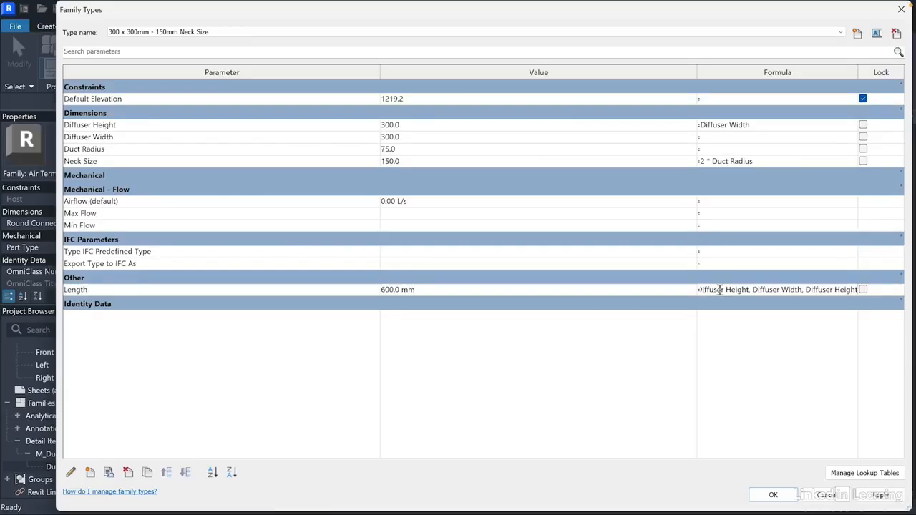
{"action": "key", "text": "Return"}
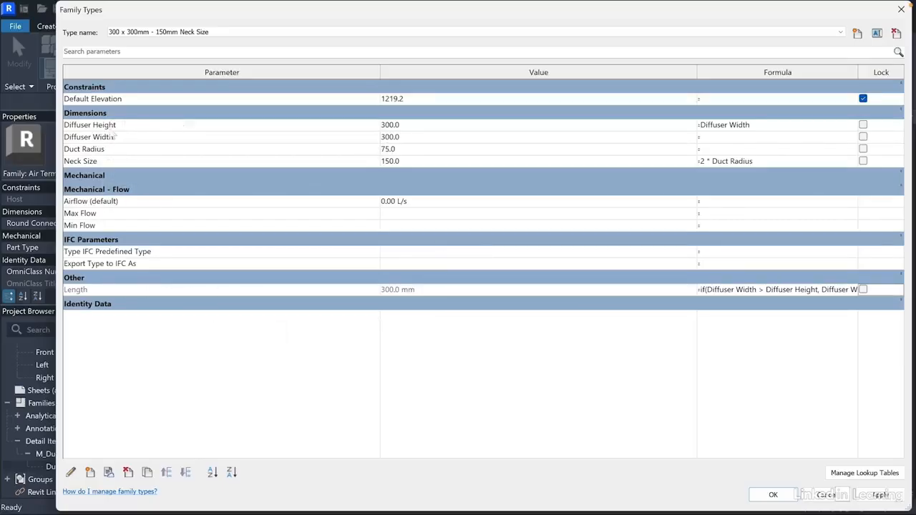
- Flex the diffuser size to 400 to test the Length formula and restore it to 300
{"action": "left_click", "coordinate": [417, 127]}
{"action": "key", "text": "Delete"}
{"action": "left_click", "coordinate": [418, 140]}
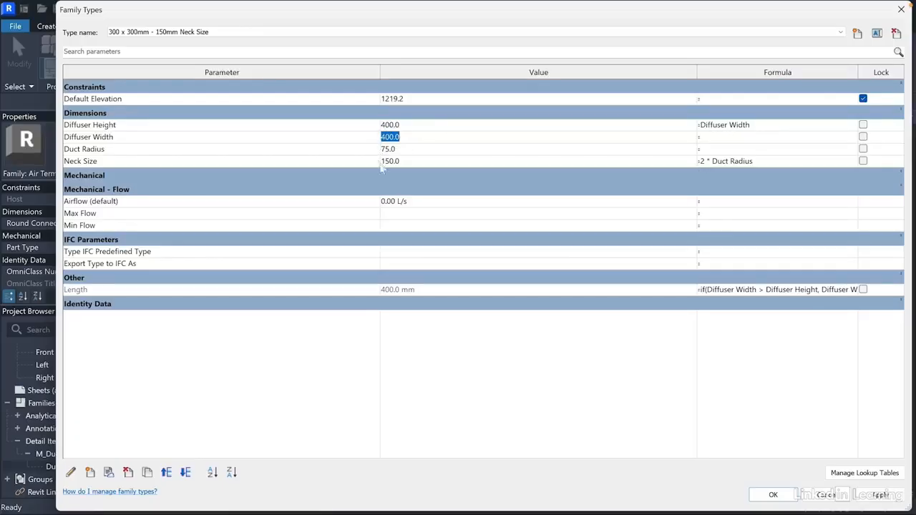
{"action": "left_click", "coordinate": [405, 127]}
{"action": "type", "text": "300"}
{"action": "key", "text": "Return"}
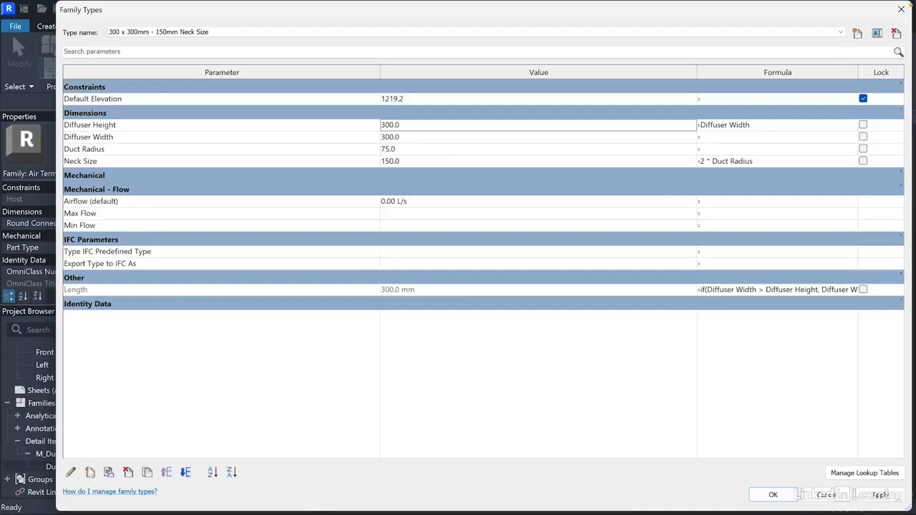
- Create a family type parameter named Width 1 with the Length data type, grouped under Other
{"action": "left_click", "coordinate": [90, 473]}
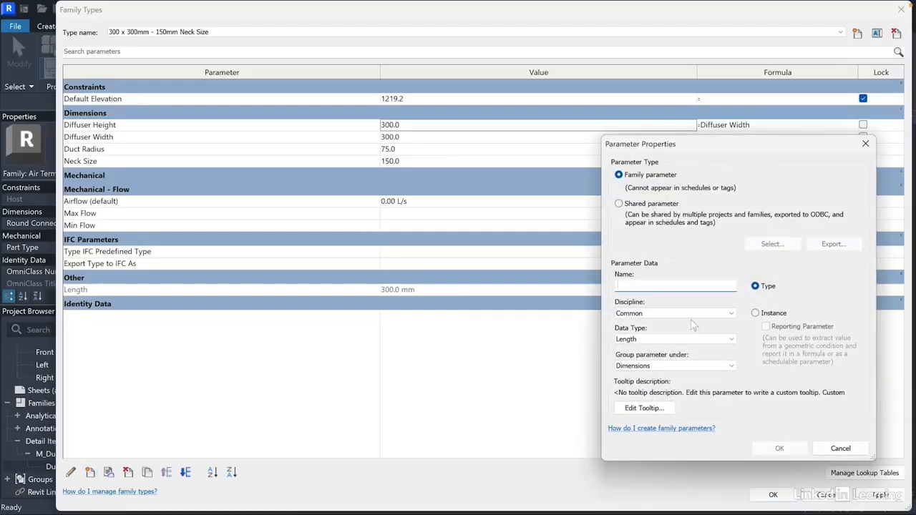
{"action": "type", "text": "Width 1"}
{"action": "left_click", "coordinate": [673, 366]}
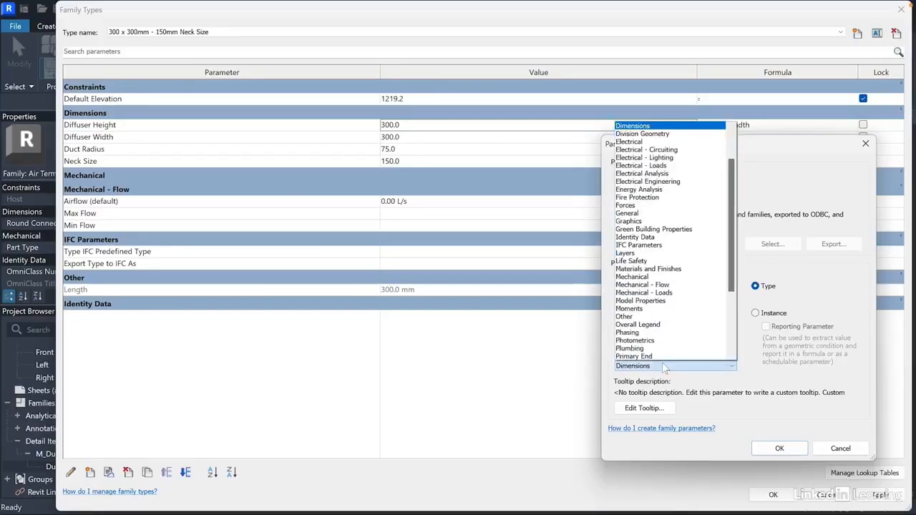
{"action": "key", "text": "o"}
{"action": "left_click", "coordinate": [636, 316]}
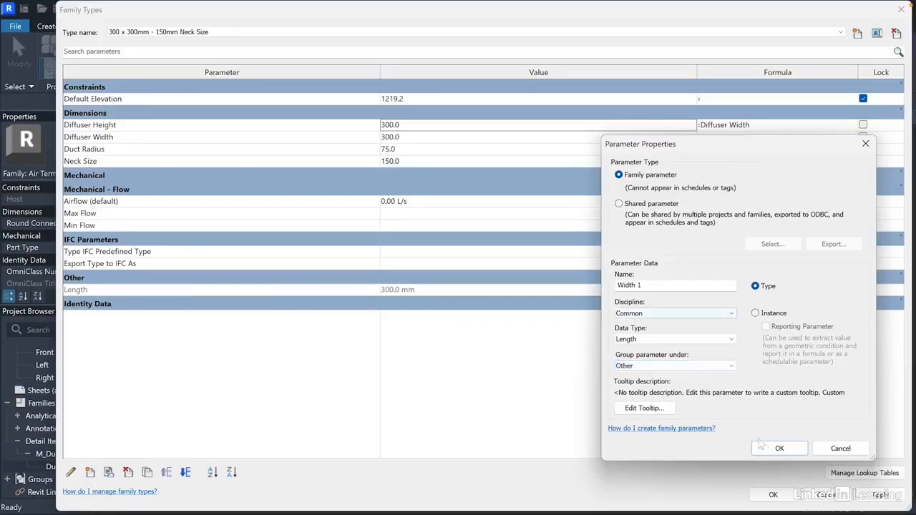
{"action": "left_click", "coordinate": [778, 448]}
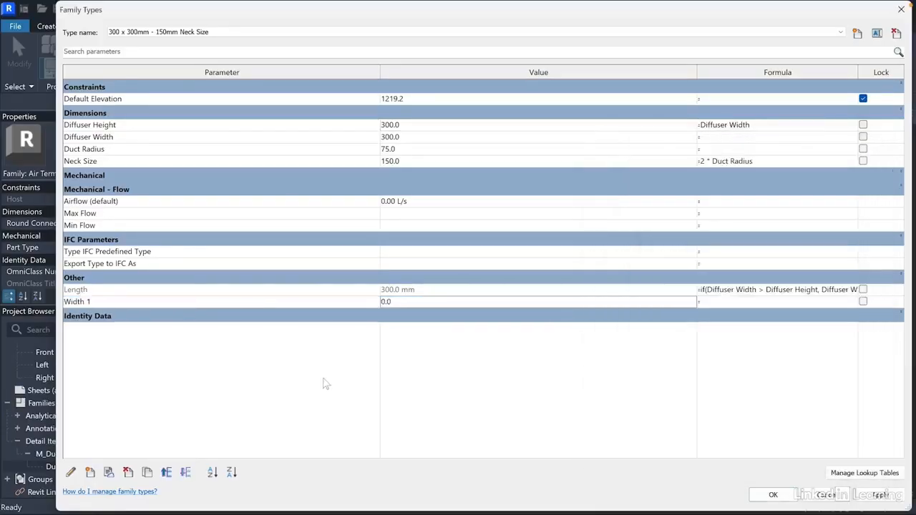
- Create a family type parameter named Height 1 with the Length data type, grouped under Other
{"action": "left_click", "coordinate": [91, 472]}
{"action": "type", "text": "Height 1"}
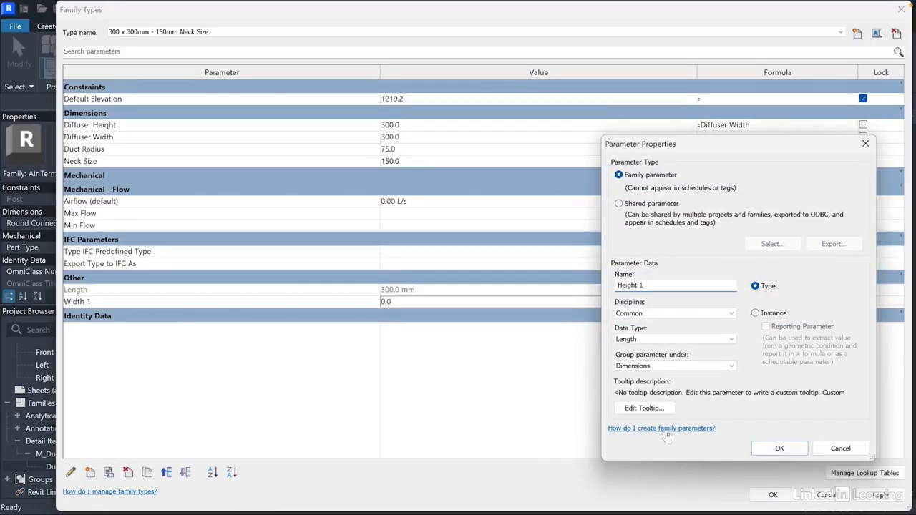
{"action": "left_click", "coordinate": [632, 367]}
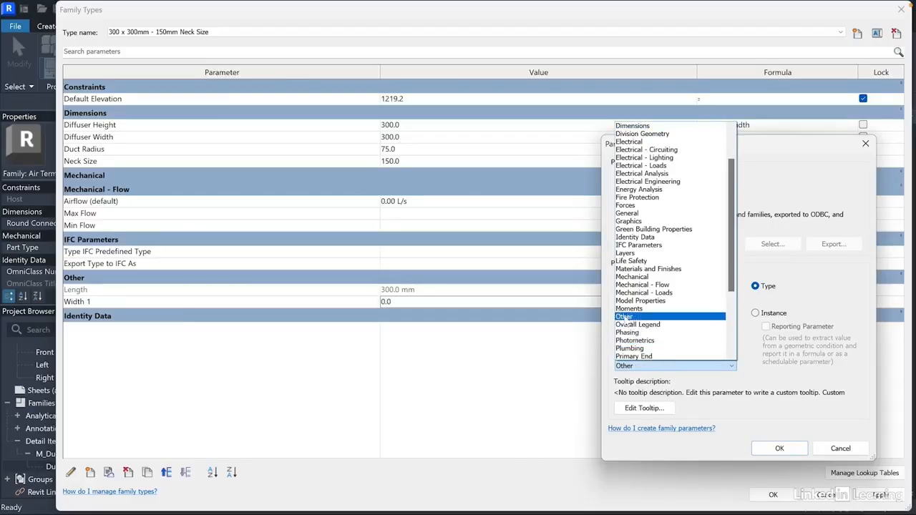
{"action": "left_click", "coordinate": [656, 316]}
{"action": "left_click", "coordinate": [776, 448]}
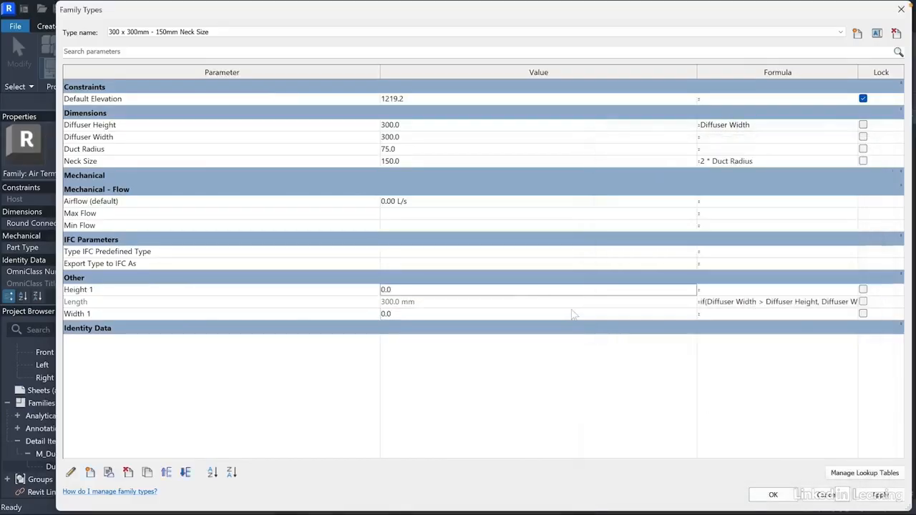
- Set the Height 1 formula to Diffuser Height * 0.65, give Width 1 the matching Diffuser Width formula, and apply the family type changes
{"action": "left_click", "coordinate": [719, 289]}
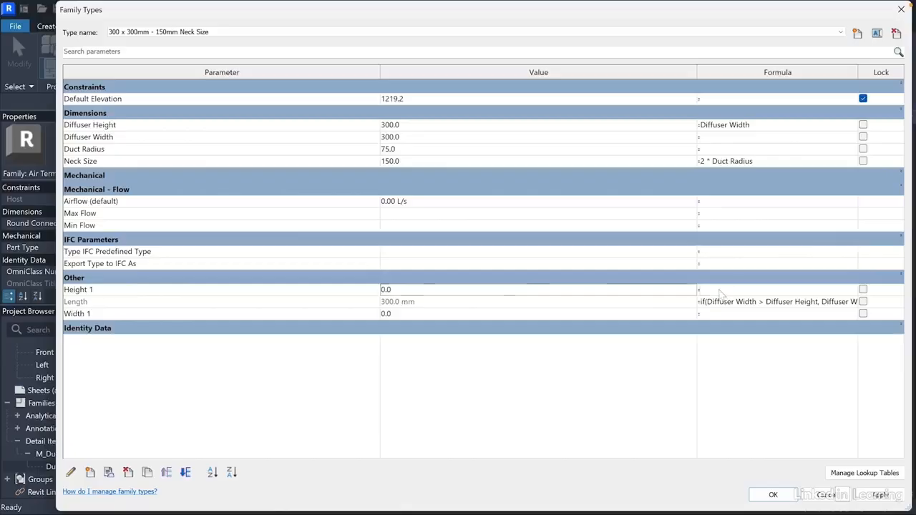
{"action": "type", "text": "Diffuser Hei"}
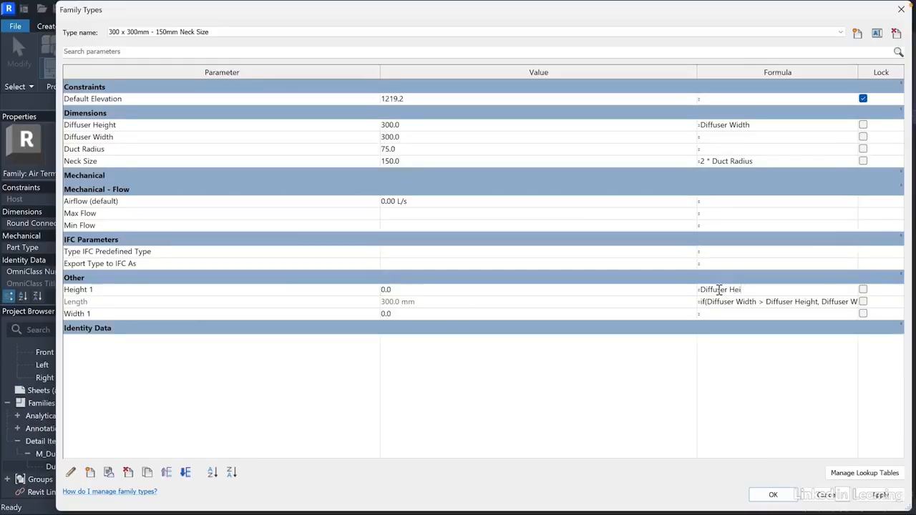
{"action": "type", "text": "ght * 0.65"}
{"action": "key", "text": "Tab"}
{"action": "left_click", "coordinate": [724, 313]}
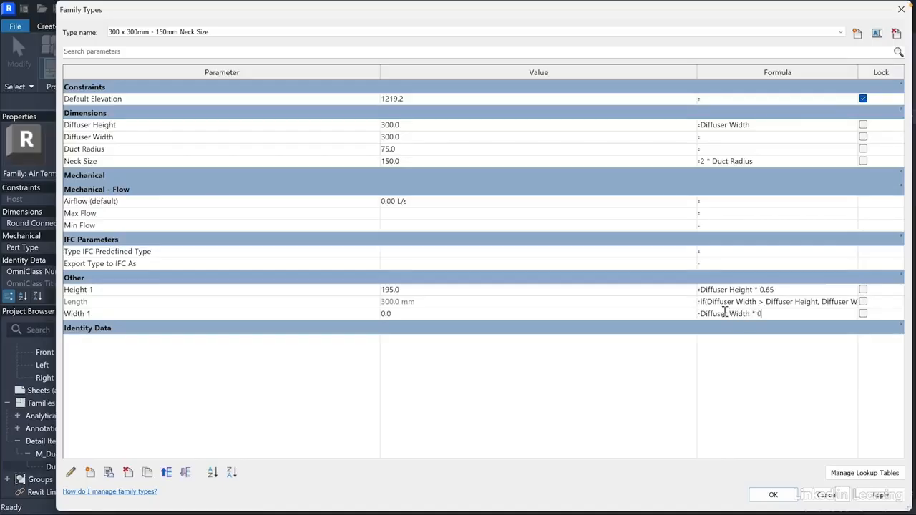
{"action": "key", "text": "Tab"}
{"action": "left_click", "coordinate": [773, 494]}
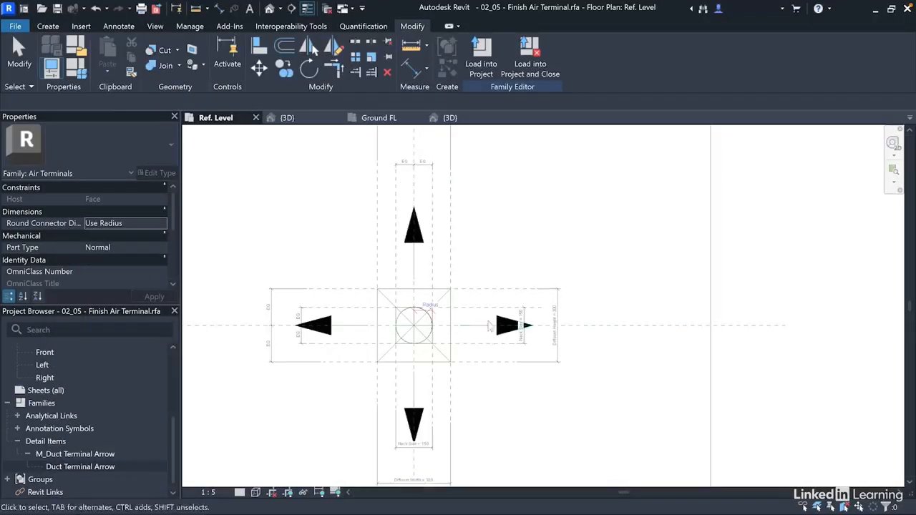
- Add aligned dimensions from the vertical centre reference plane to the inner ends of the right and left arrows
{"action": "scroll", "coordinate": [468, 350], "scroll_direction": "up", "scroll_amount": 2}
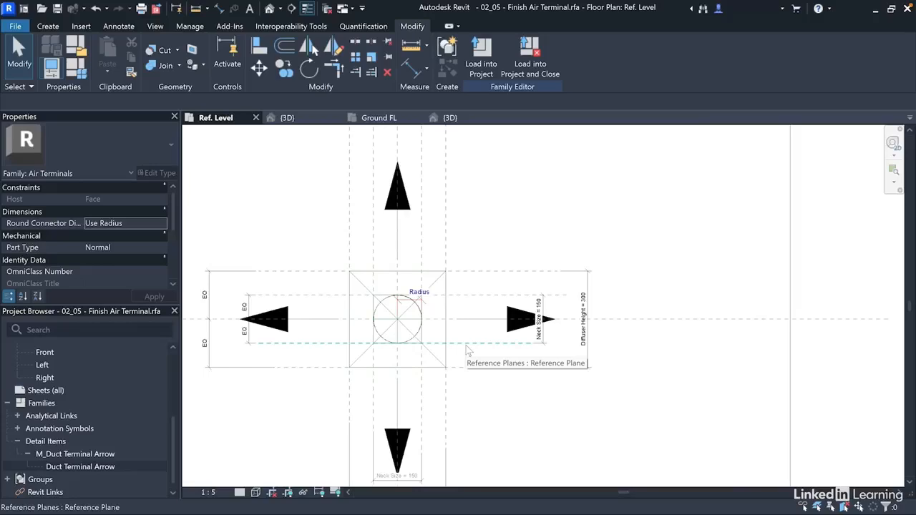
{"action": "key", "text": "d"}
{"action": "key", "text": "i"}
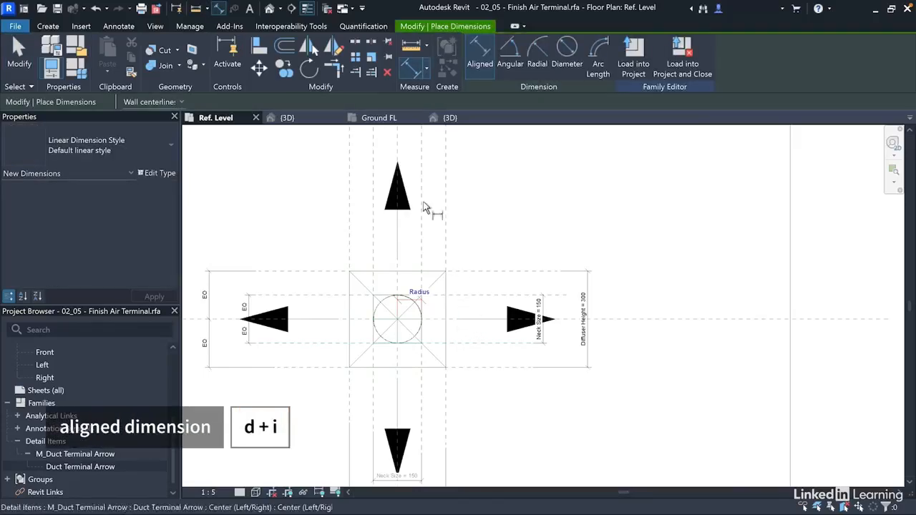
{"action": "left_click", "coordinate": [459, 324]}
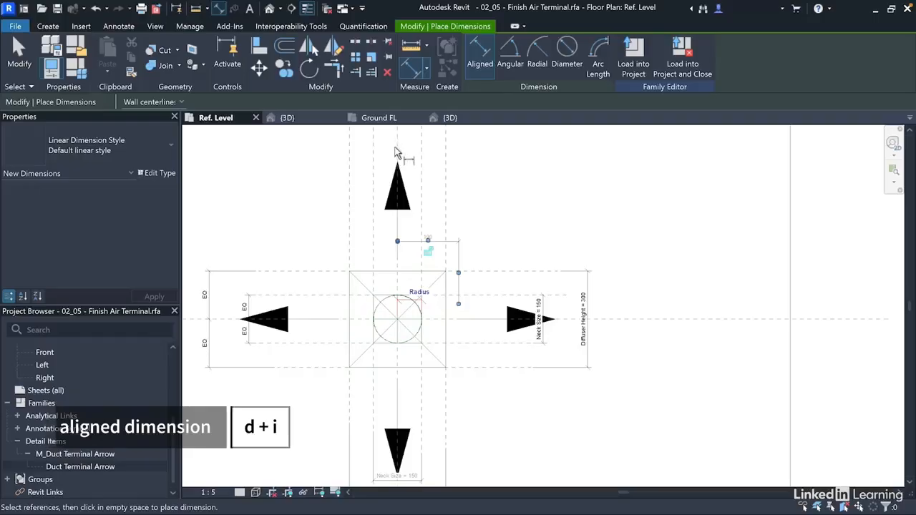
{"action": "left_click", "coordinate": [338, 317]}
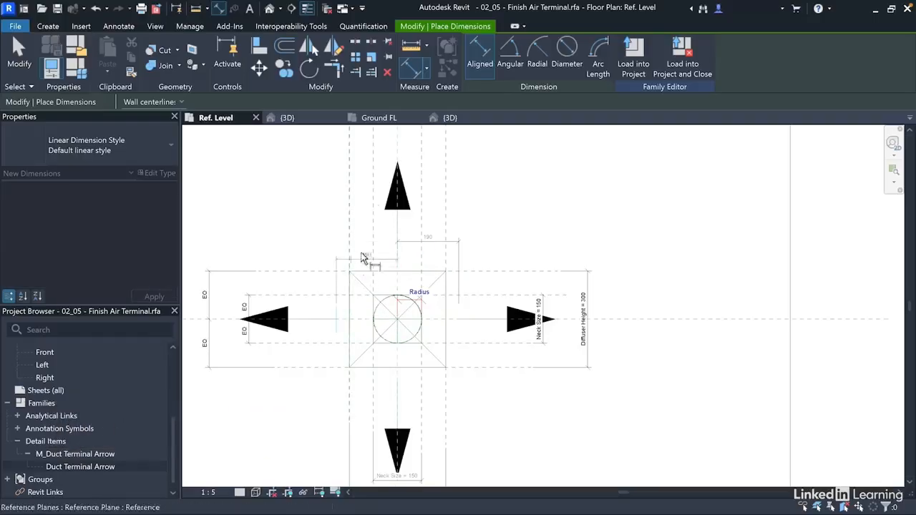
{"action": "left_click", "coordinate": [366, 243]}
- Add aligned dimensions from the horizontal centre reference plane to the inner ends of the upper and lower arrows
{"action": "left_click", "coordinate": [612, 322]}
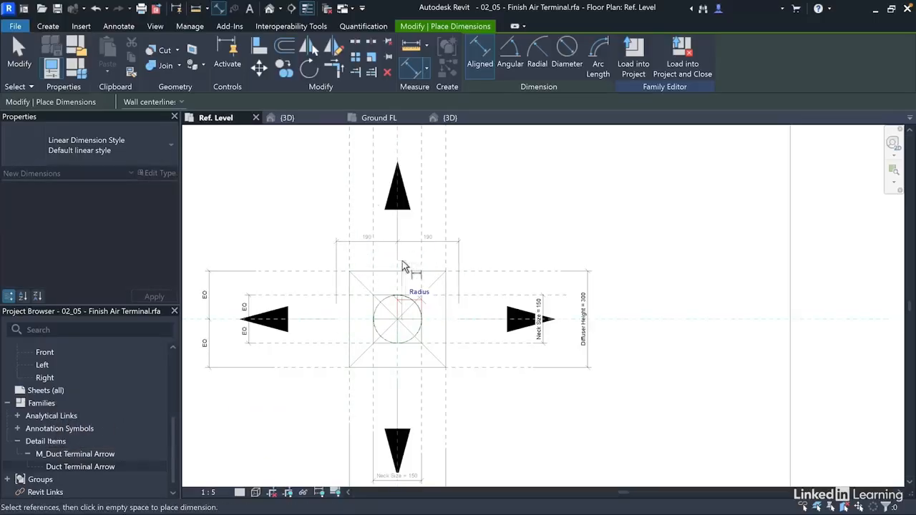
{"action": "left_click", "coordinate": [401, 259]}
{"action": "left_click", "coordinate": [482, 275]}
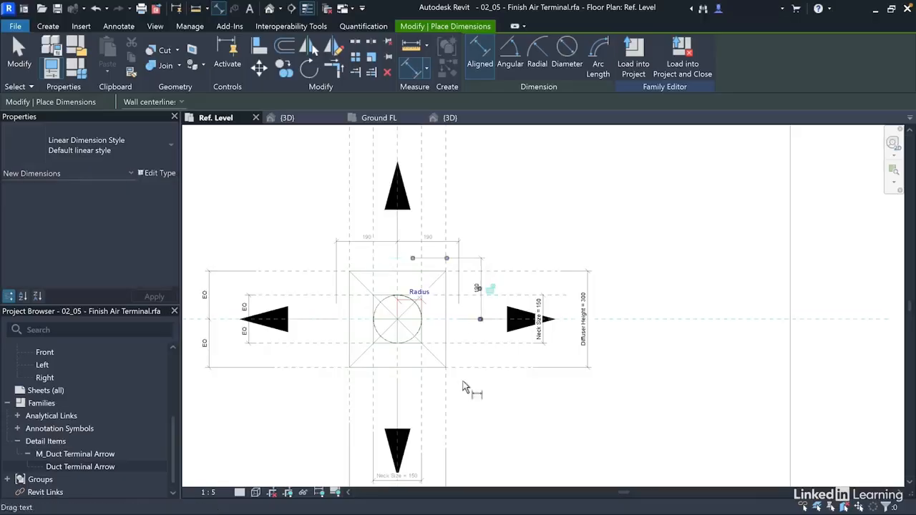
{"action": "left_click", "coordinate": [400, 383]}
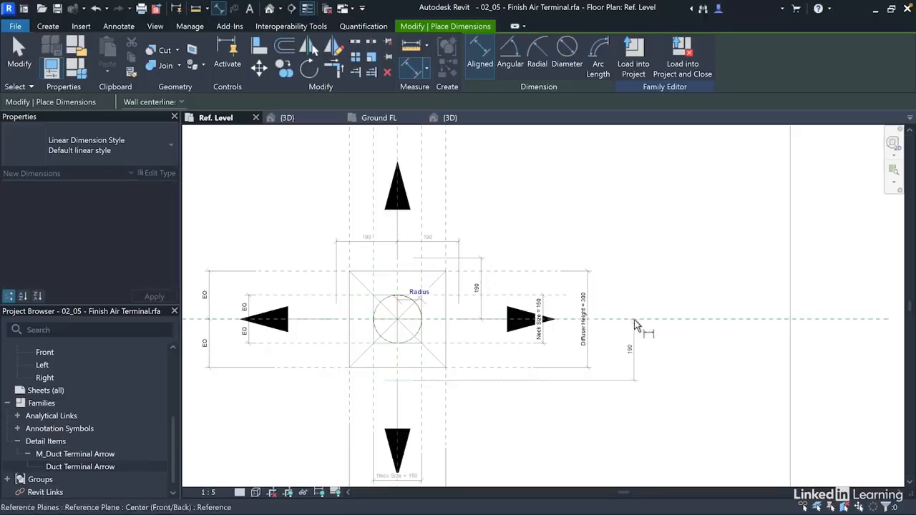
{"action": "left_click", "coordinate": [484, 343]}
{"action": "key", "text": "Escape"}
{"action": "key", "text": "Escape"}
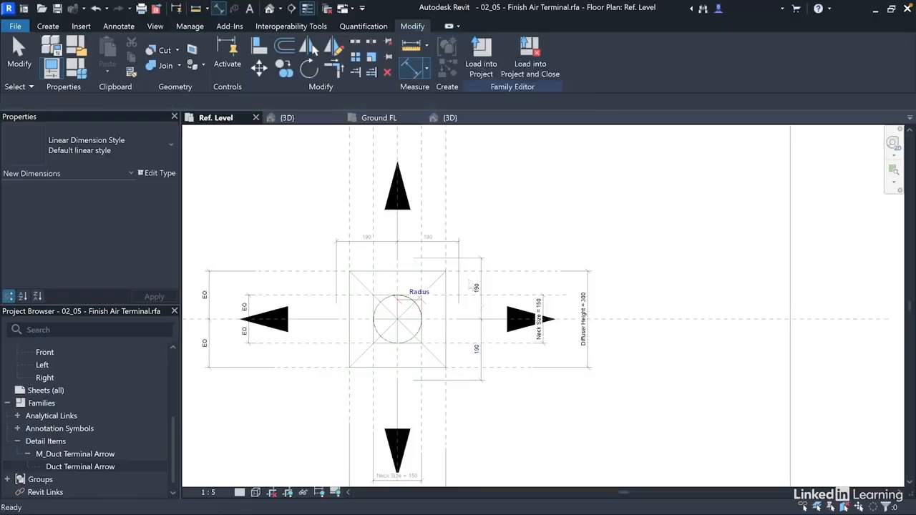
- Label both horizontal dimensions between the centre plane and the side arrows with the Width 1 parameter
{"action": "left_click", "coordinate": [461, 256]}
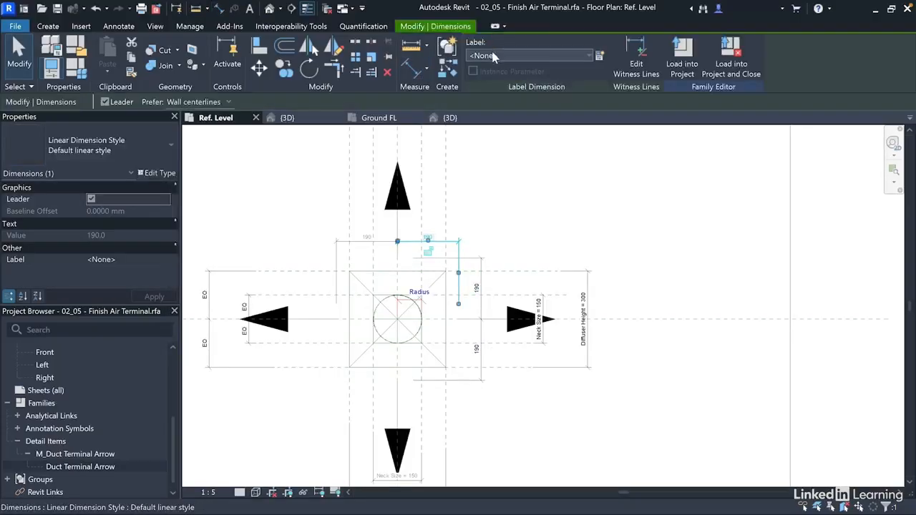
{"action": "left_click", "coordinate": [493, 53]}
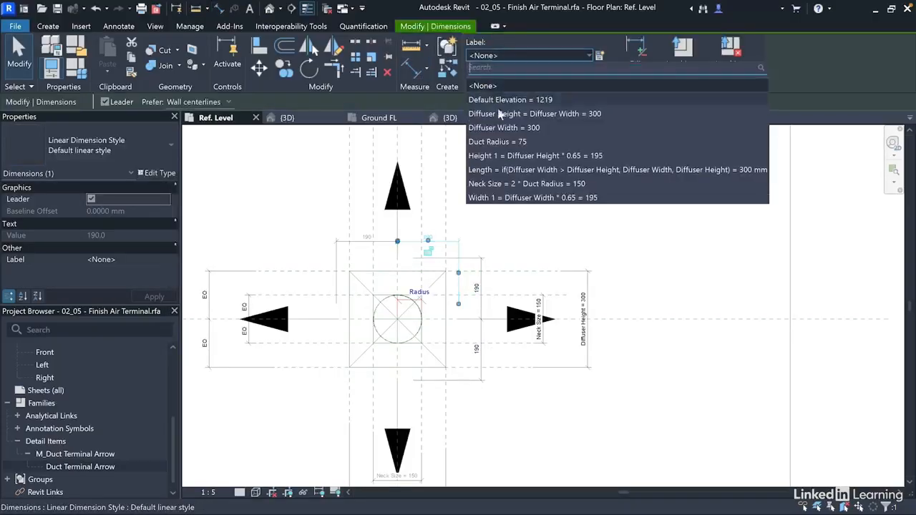
{"action": "left_click", "coordinate": [493, 198]}
{"action": "left_click", "coordinate": [385, 242]}
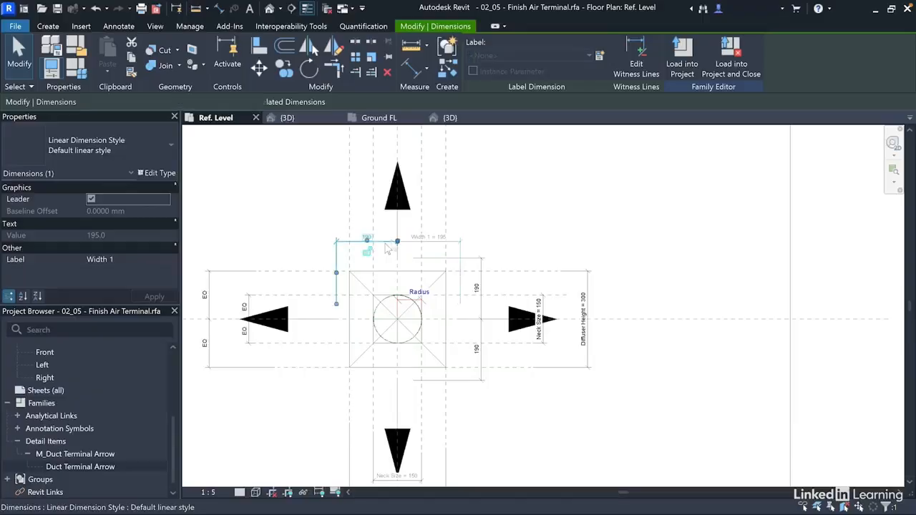
{"action": "left_click", "coordinate": [510, 57]}
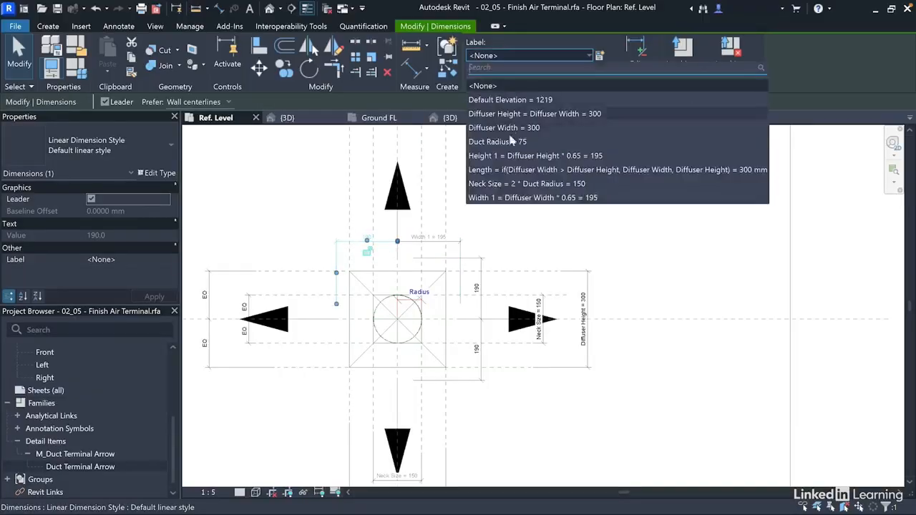
{"action": "left_click", "coordinate": [505, 197]}
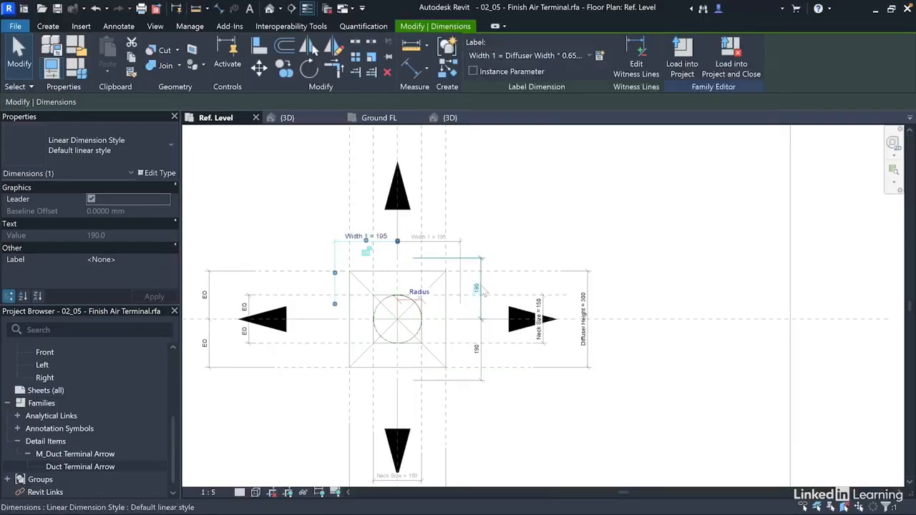
- Label both vertical dimensions between the centre plane and the upper and lower arrows with the Height 1 parameter
{"action": "left_click", "coordinate": [499, 60]}
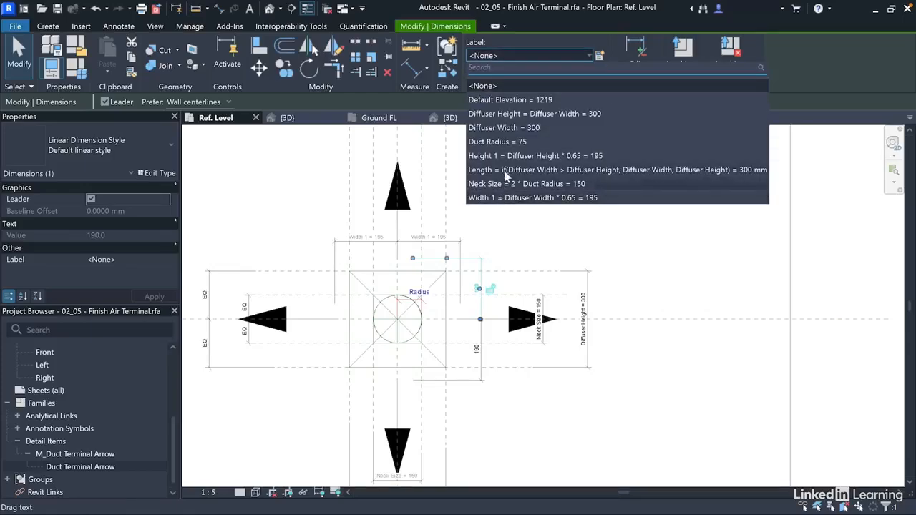
{"action": "left_click", "coordinate": [504, 157]}
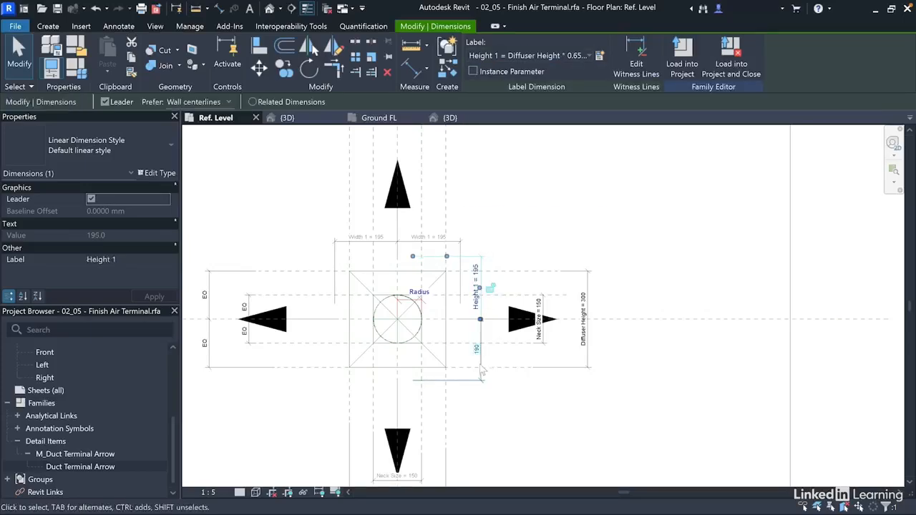
{"action": "left_click", "coordinate": [489, 56]}
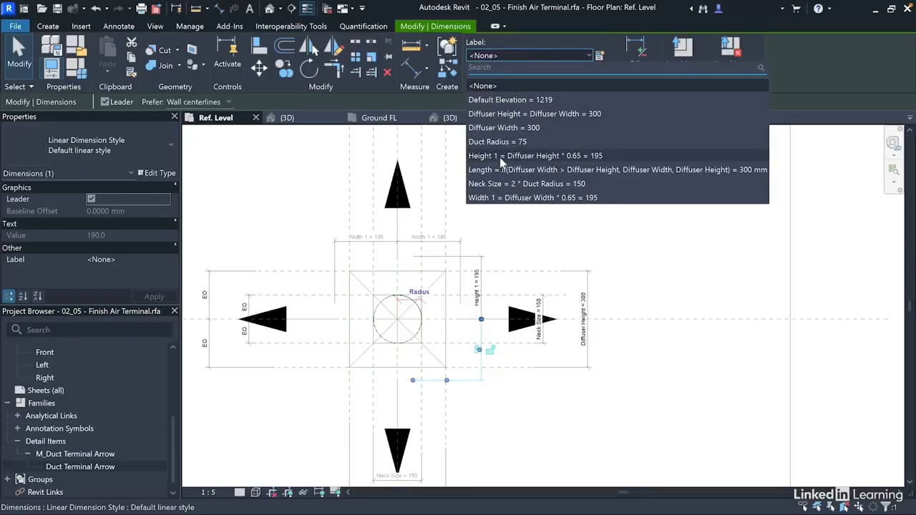
{"action": "left_click", "coordinate": [528, 157]}
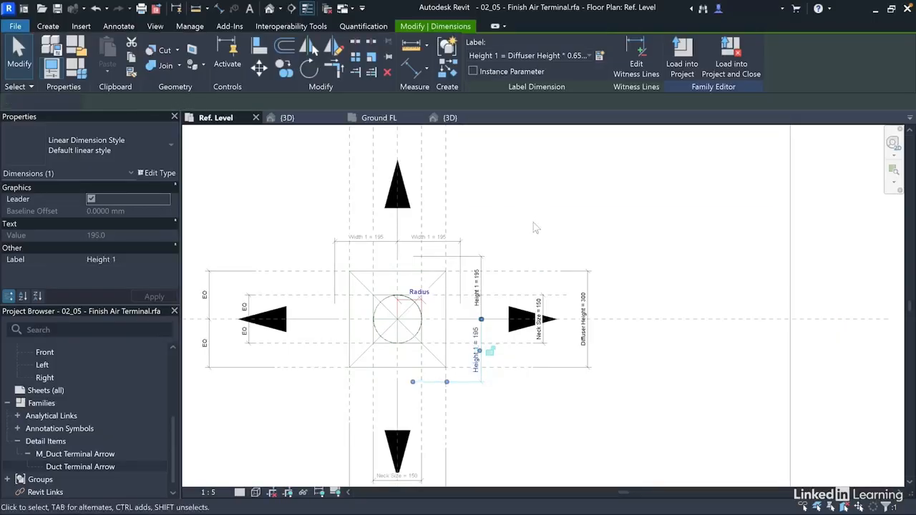
{"action": "key", "text": "Escape"}
- Flex the family by setting the Diffuser Height dimension to 400 and returning it to 300
{"action": "left_click", "coordinate": [584, 307]}
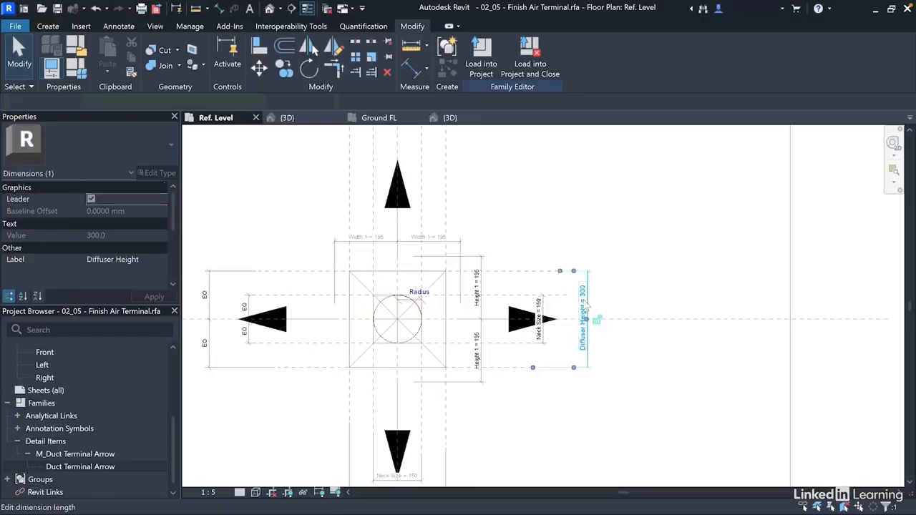
{"action": "left_click", "coordinate": [583, 309]}
{"action": "type", "text": "400"}
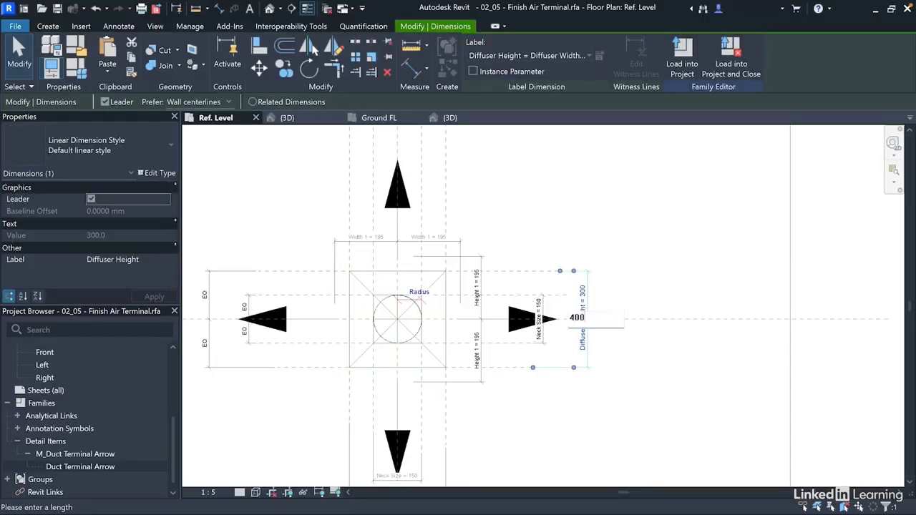
{"action": "key", "text": "Return"}
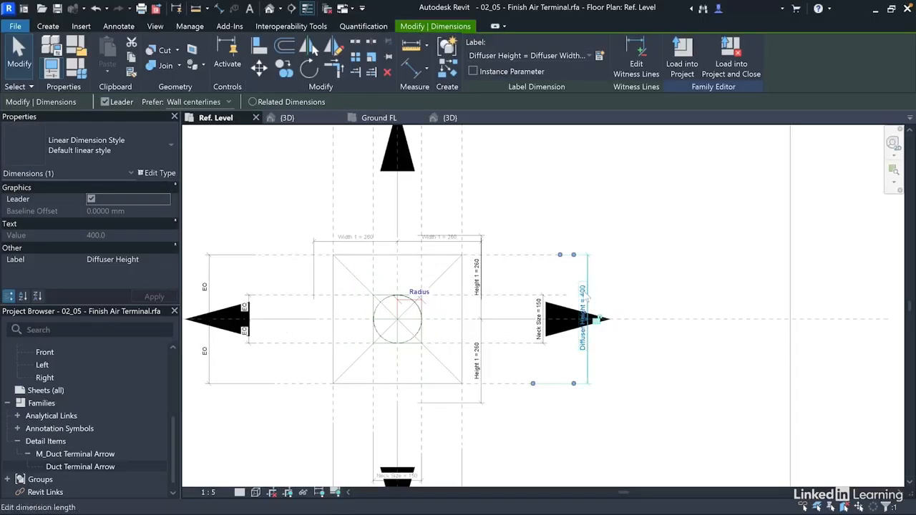
{"action": "left_click", "coordinate": [585, 297]}
{"action": "type", "text": "300"}
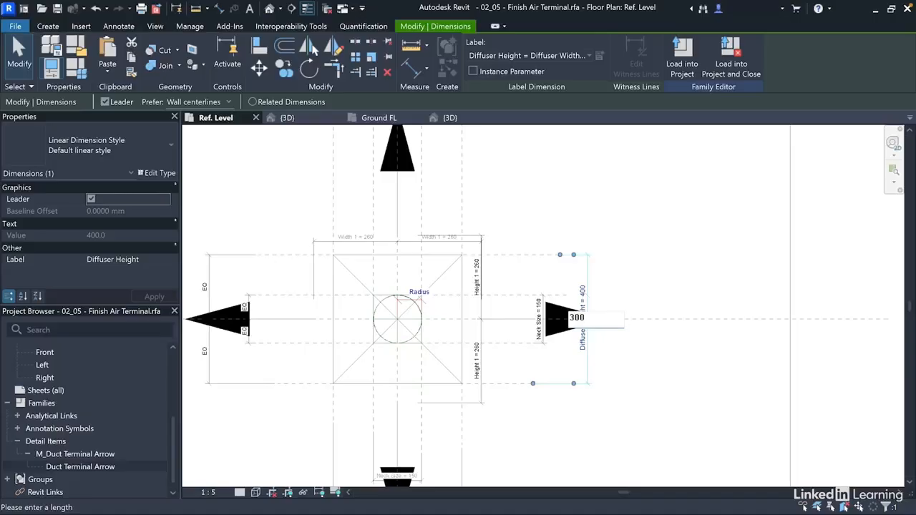
{"action": "key", "text": "Return"}
{"action": "left_click", "coordinate": [624, 253]}
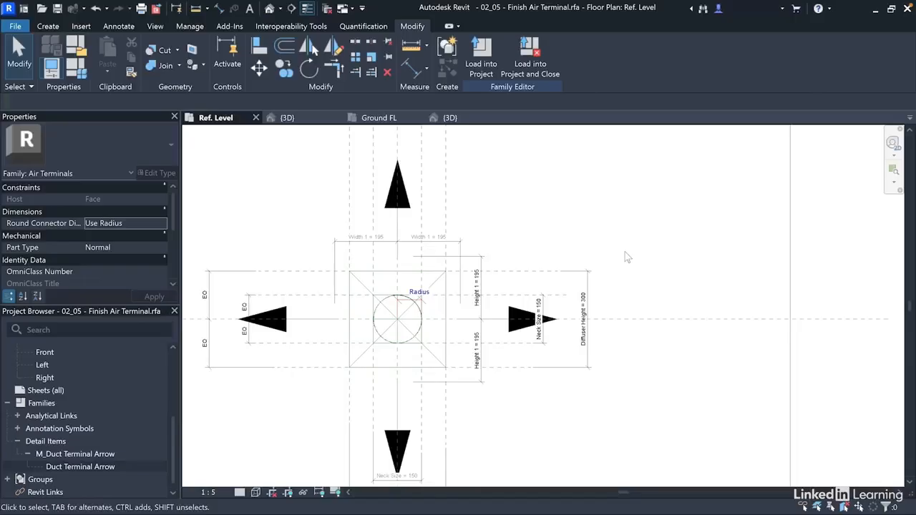
- Associate the upper arrow's Visible property with a new instance family parameter named UpFlowArrow, grouped under Mechanical
{"action": "left_click", "coordinate": [399, 227]}
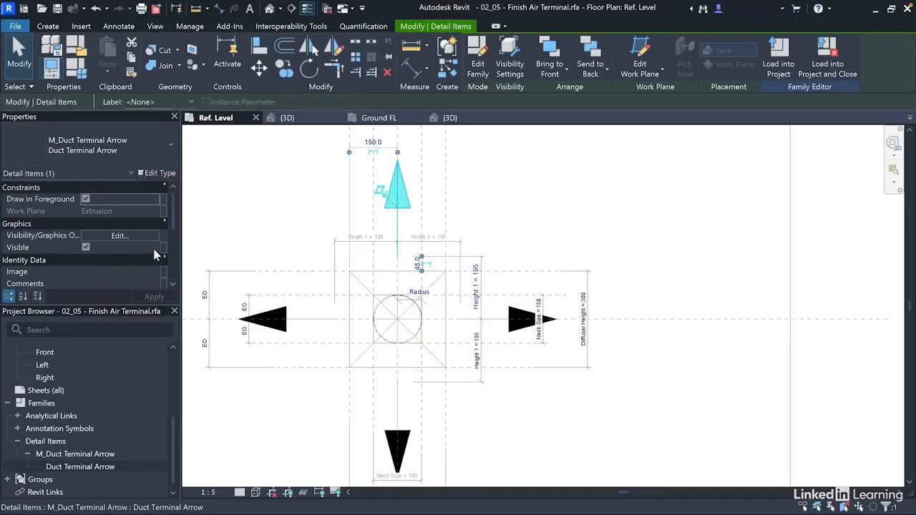
{"action": "left_click", "coordinate": [164, 246]}
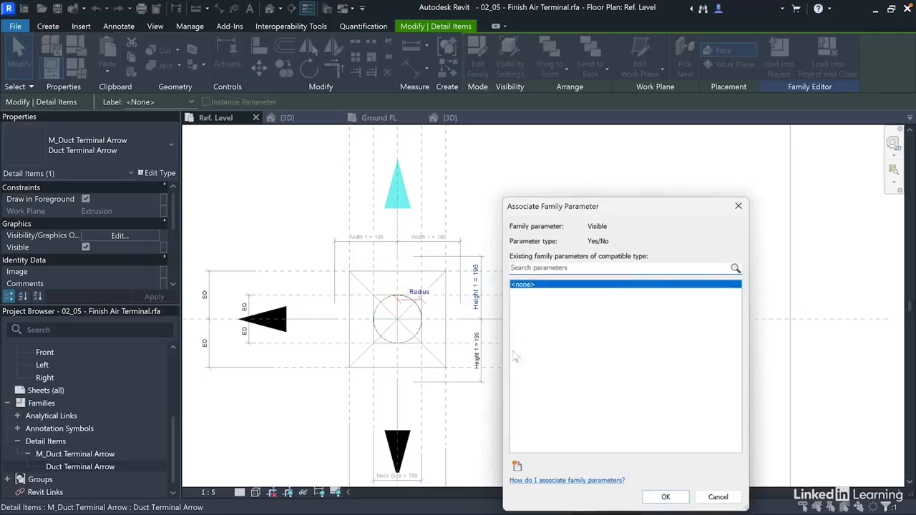
{"action": "left_click", "coordinate": [516, 467]}
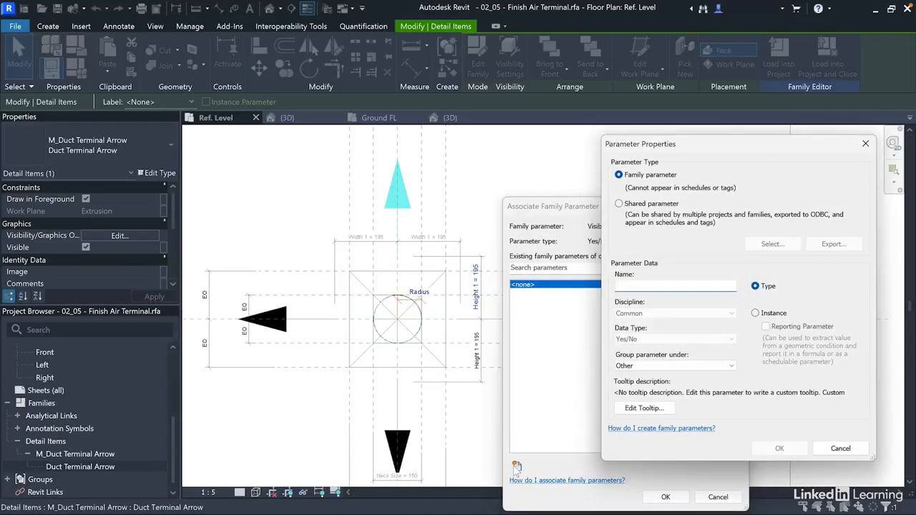
{"action": "type", "text": "UpFlowArrow"}
{"action": "left_click", "coordinate": [756, 313]}
{"action": "left_click", "coordinate": [681, 367]}
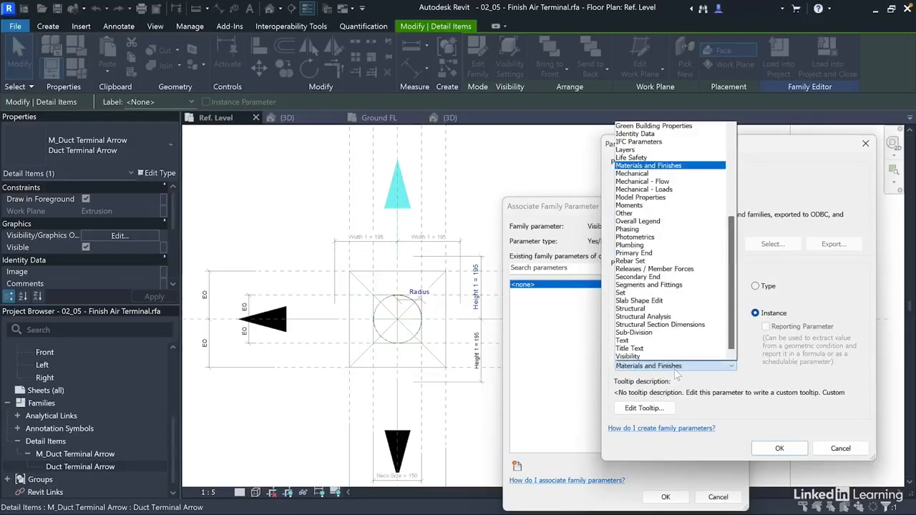
{"action": "left_click", "coordinate": [650, 174]}
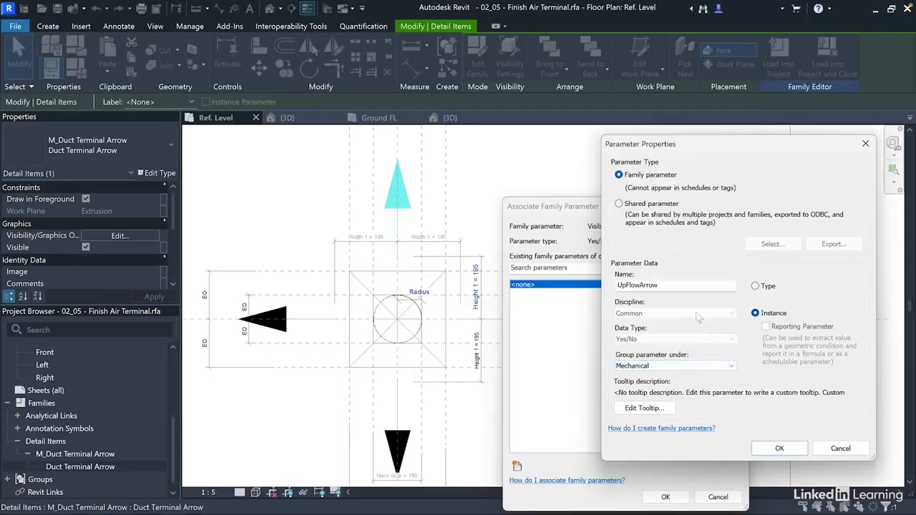
{"action": "left_click", "coordinate": [777, 449]}
{"action": "left_click", "coordinate": [665, 496]}
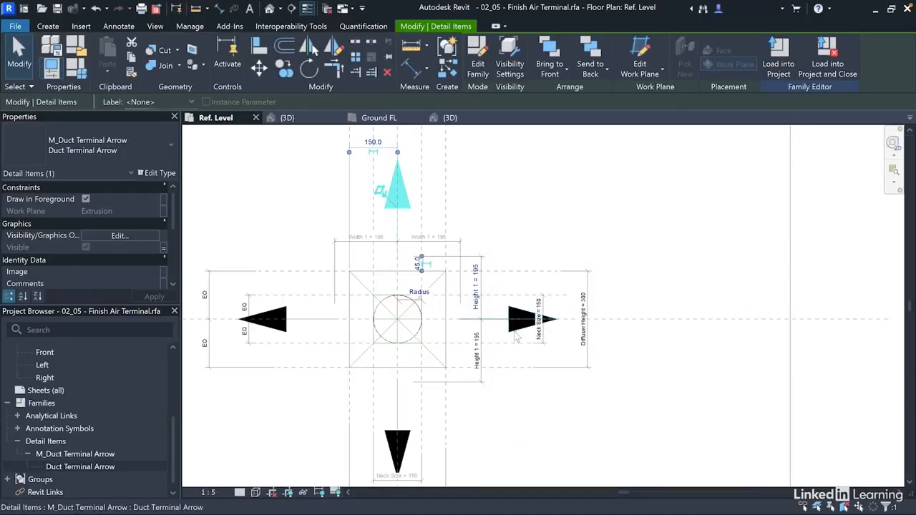
- Associate the right arrow's Visible property with a new instance family parameter named RightFlowArrow, grouped under Mechanical
{"action": "left_click", "coordinate": [522, 318]}
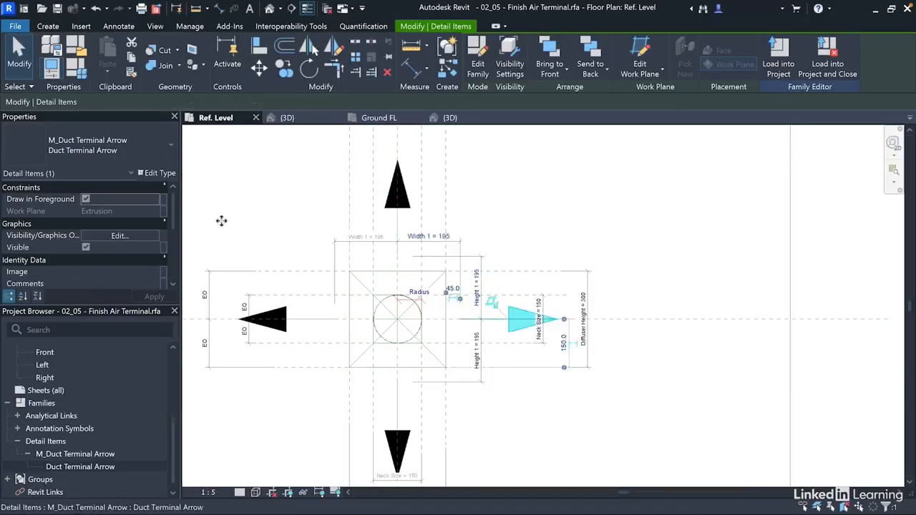
{"action": "left_click", "coordinate": [164, 248]}
{"action": "left_click", "coordinate": [517, 467]}
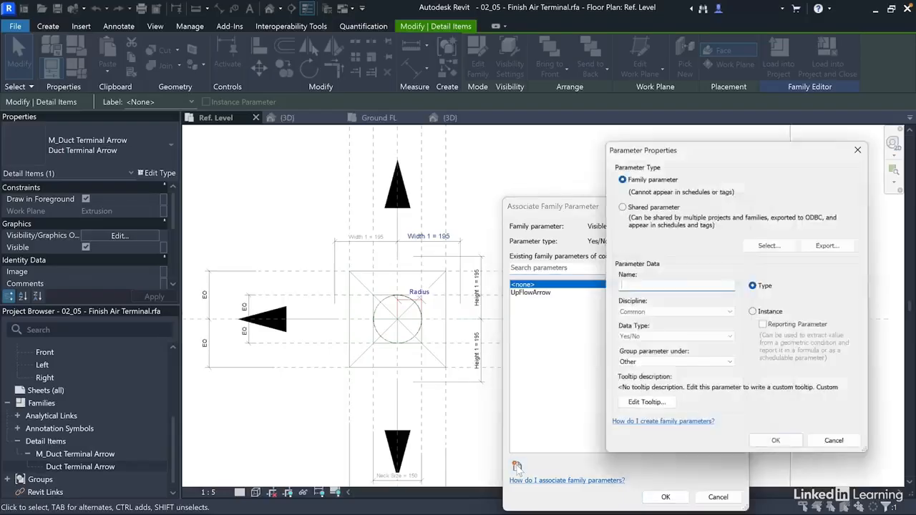
{"action": "type", "text": "RightFlowArrow"}
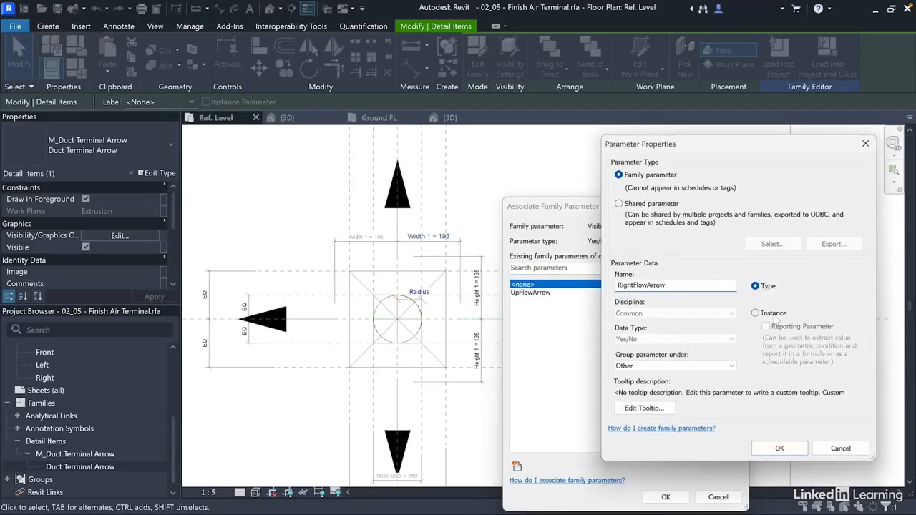
{"action": "left_click", "coordinate": [755, 313]}
{"action": "left_click", "coordinate": [693, 365]}
{"action": "key", "text": "m"}
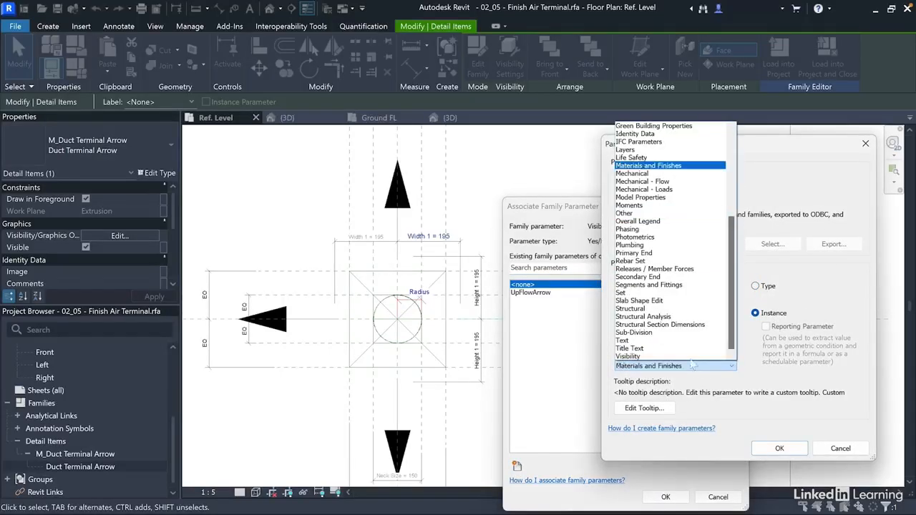
{"action": "left_click", "coordinate": [672, 173]}
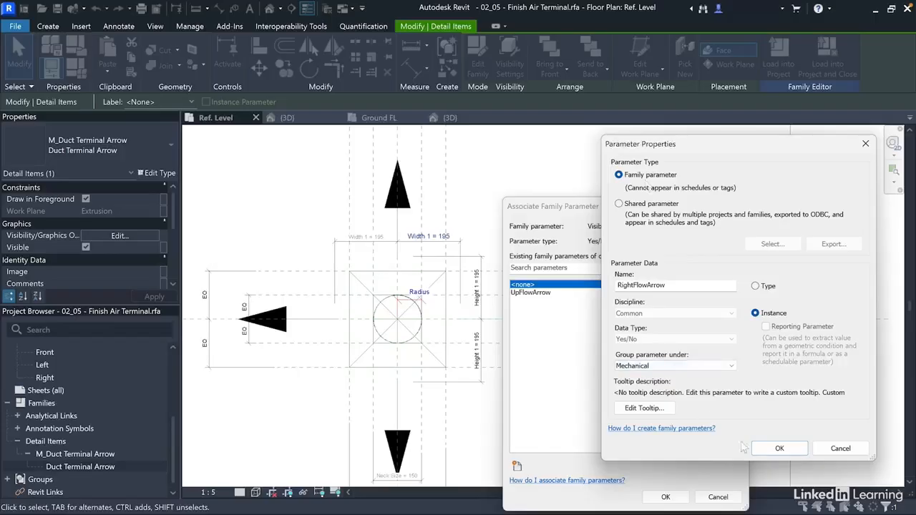
{"action": "left_click", "coordinate": [779, 448]}
{"action": "left_click", "coordinate": [666, 496]}
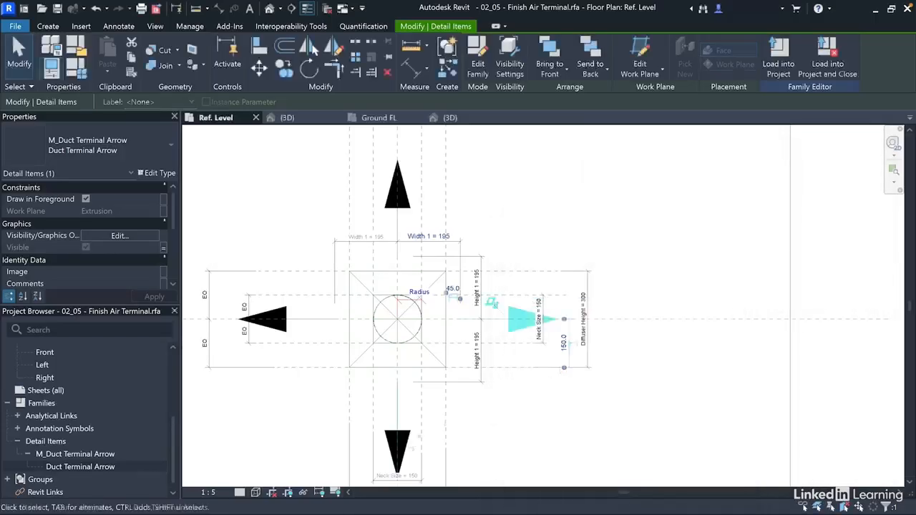
- Associate the lower arrow's Visible property with a new instance family parameter named DownFlowArrow, grouped under Mechanical
{"action": "left_click", "coordinate": [406, 438]}
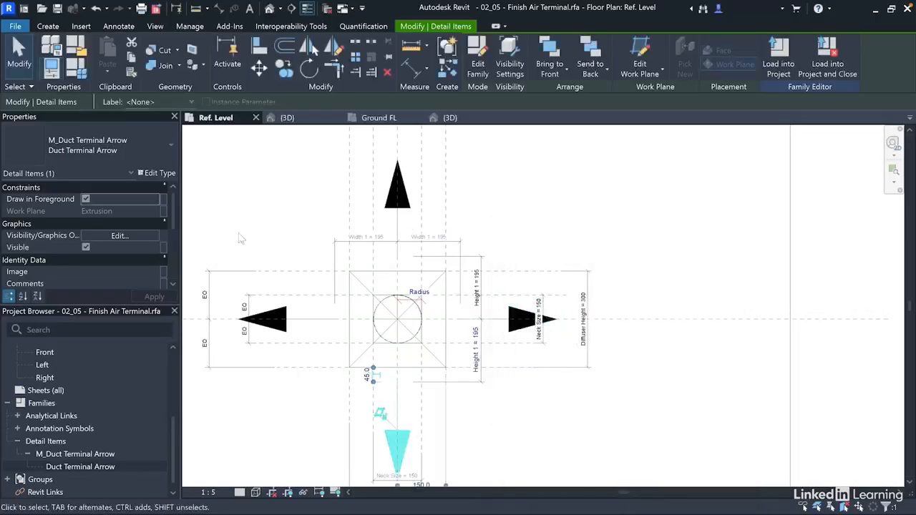
{"action": "left_click", "coordinate": [162, 246]}
{"action": "left_click", "coordinate": [515, 466]}
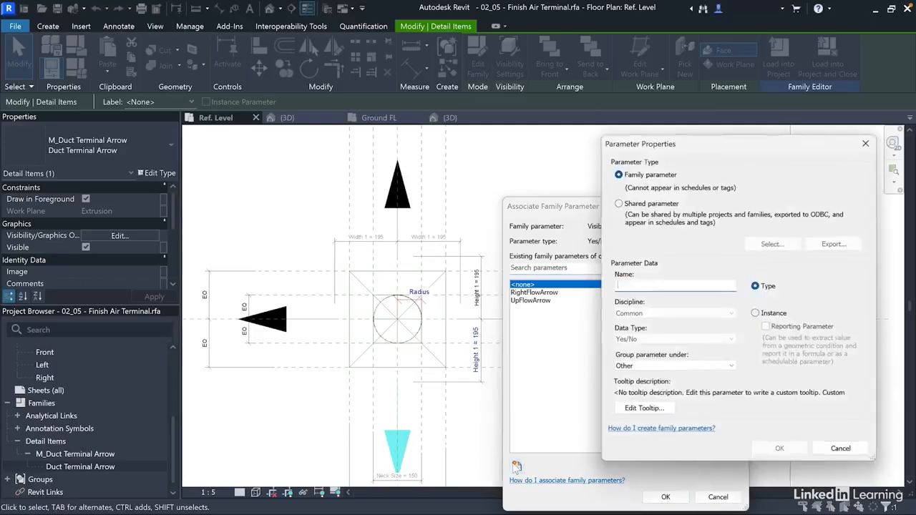
{"action": "type", "text": "DownFlowArrow"}
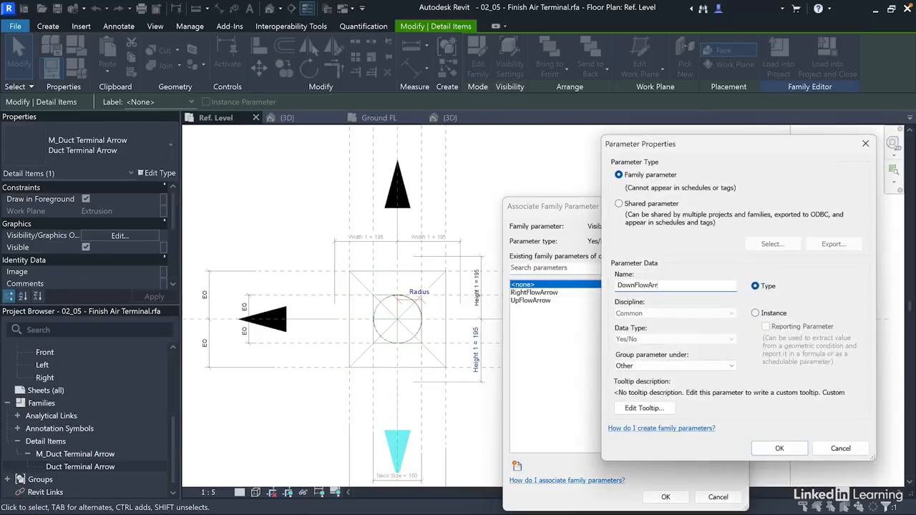
{"action": "left_click", "coordinate": [754, 312]}
{"action": "left_click", "coordinate": [700, 365]}
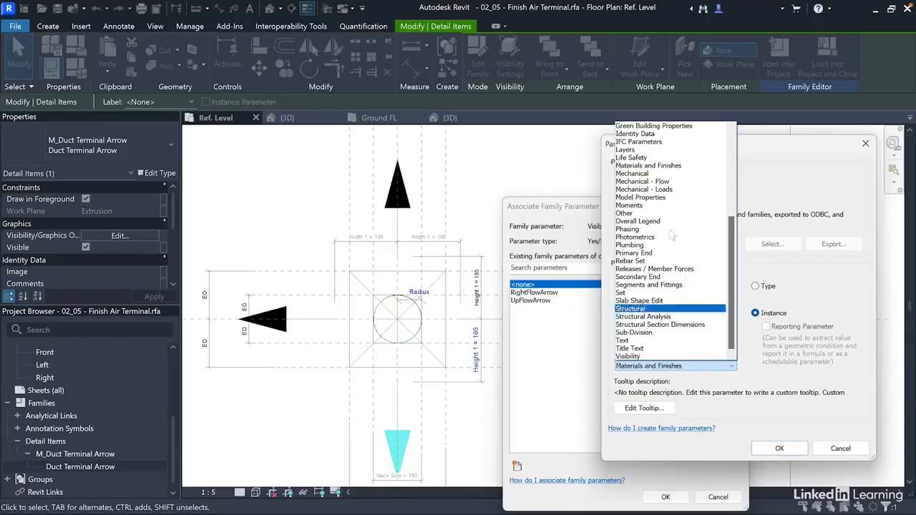
{"action": "left_click", "coordinate": [633, 173]}
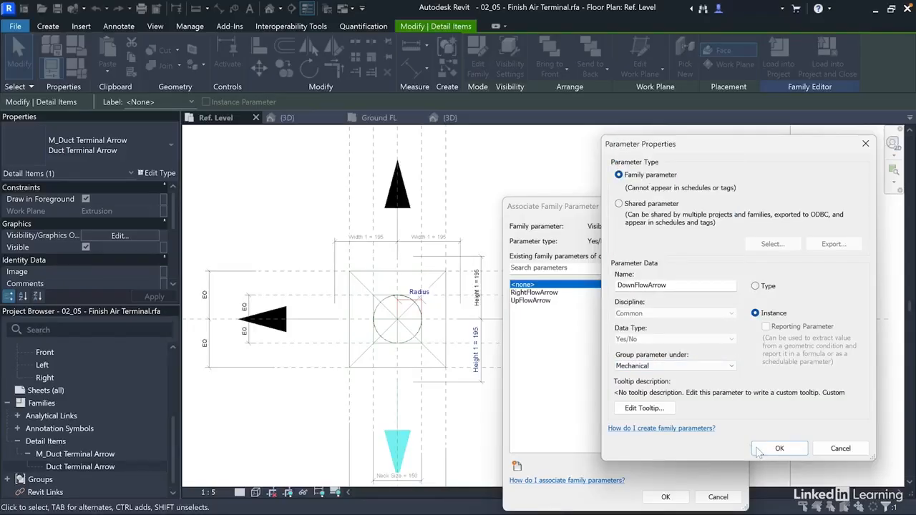
{"action": "left_click", "coordinate": [778, 448]}
{"action": "left_click", "coordinate": [664, 496]}
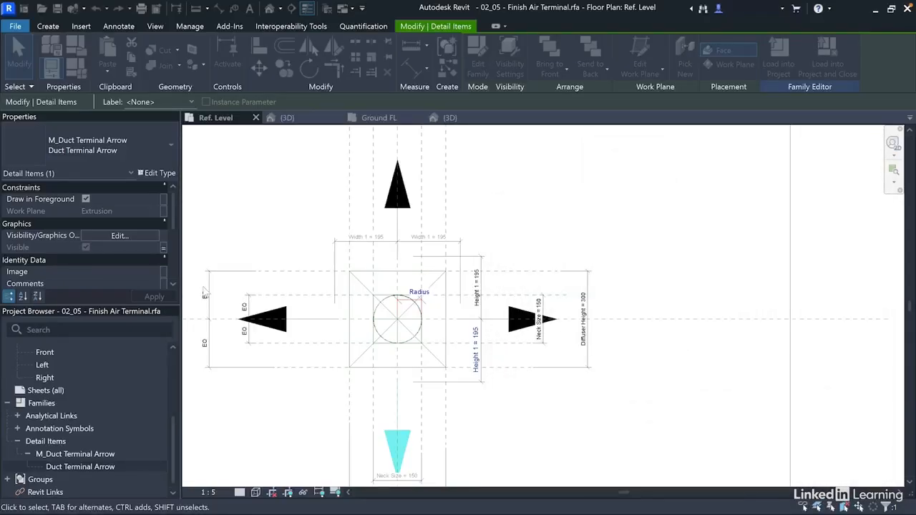
- Associate the left arrow's Visible property with a new instance family parameter named LeftFlowArrow, grouped under Mechanical
{"action": "left_click", "coordinate": [268, 319]}
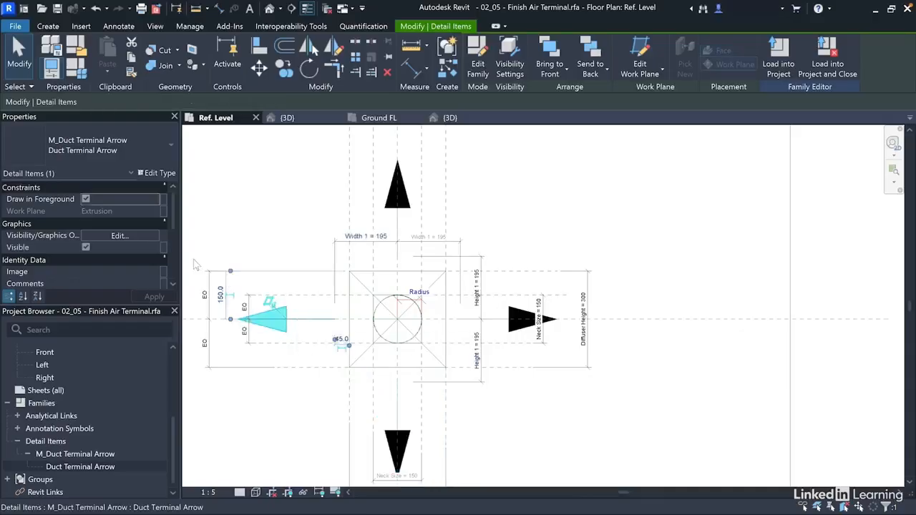
{"action": "left_click", "coordinate": [164, 248]}
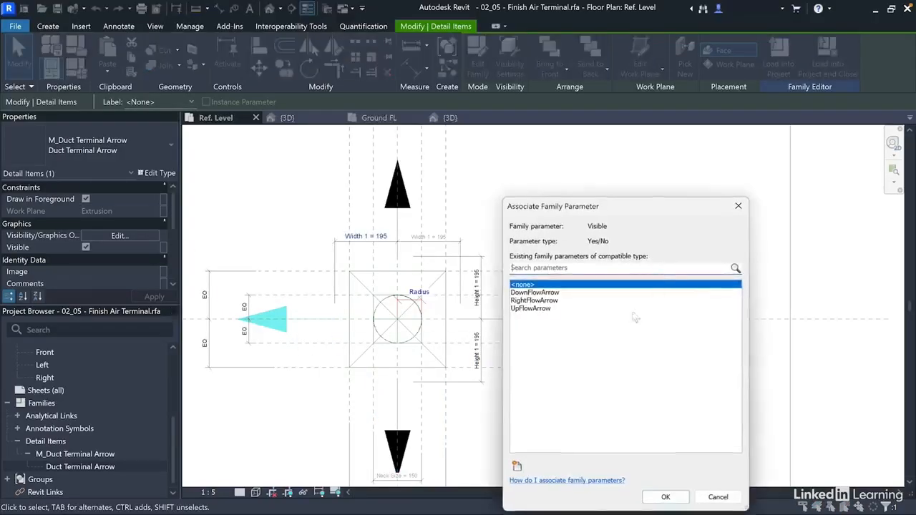
{"action": "left_click", "coordinate": [516, 466]}
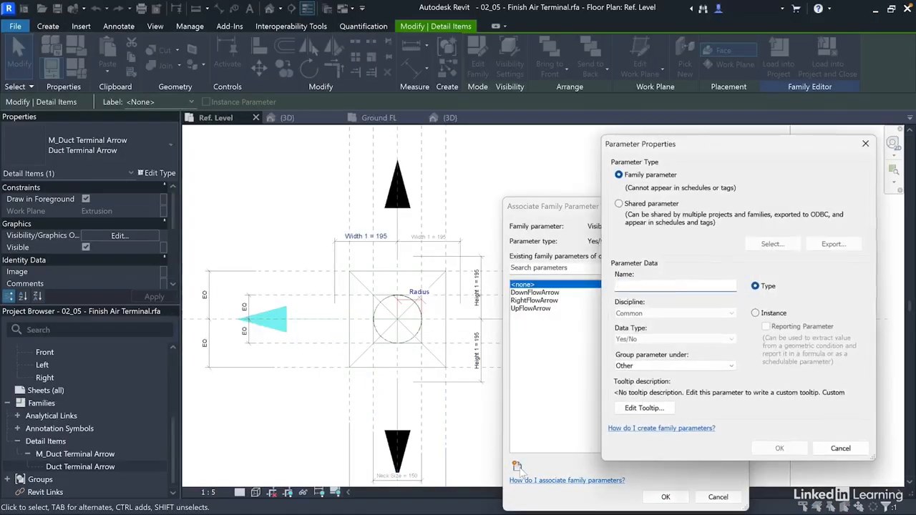
{"action": "type", "text": "LeftFlowArrow"}
{"action": "left_click", "coordinate": [755, 312]}
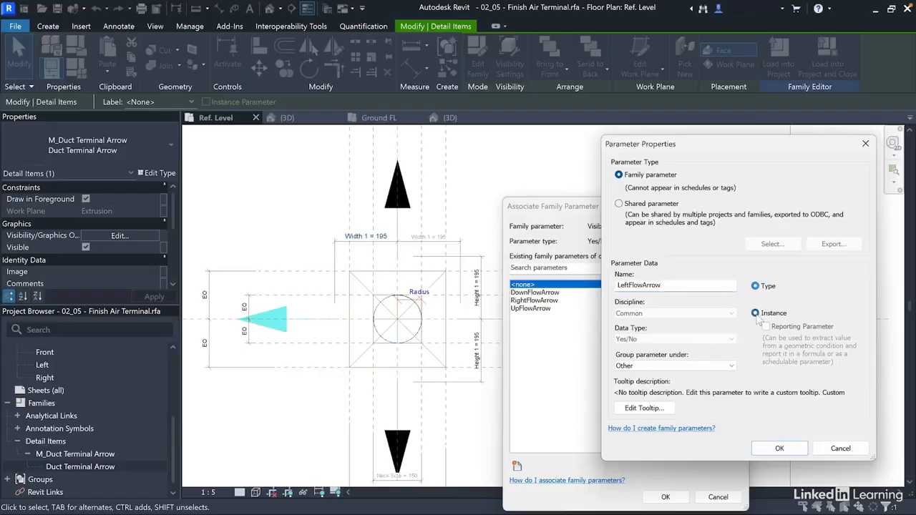
{"action": "left_click", "coordinate": [694, 367]}
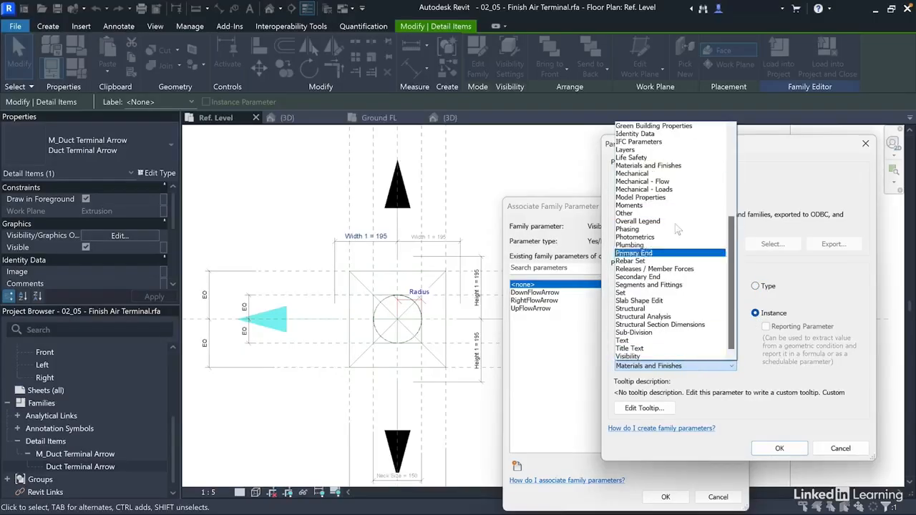
{"action": "left_click", "coordinate": [659, 173]}
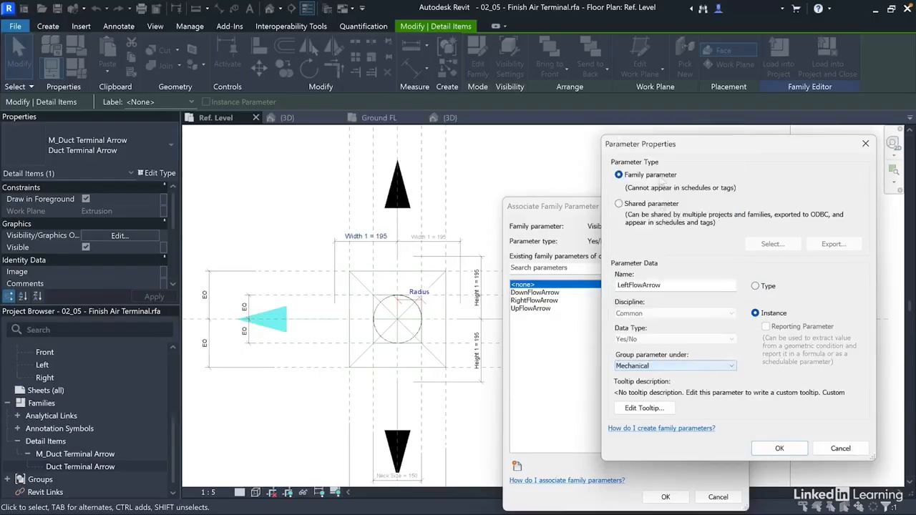
{"action": "left_click", "coordinate": [779, 448]}
{"action": "left_click", "coordinate": [664, 498]}
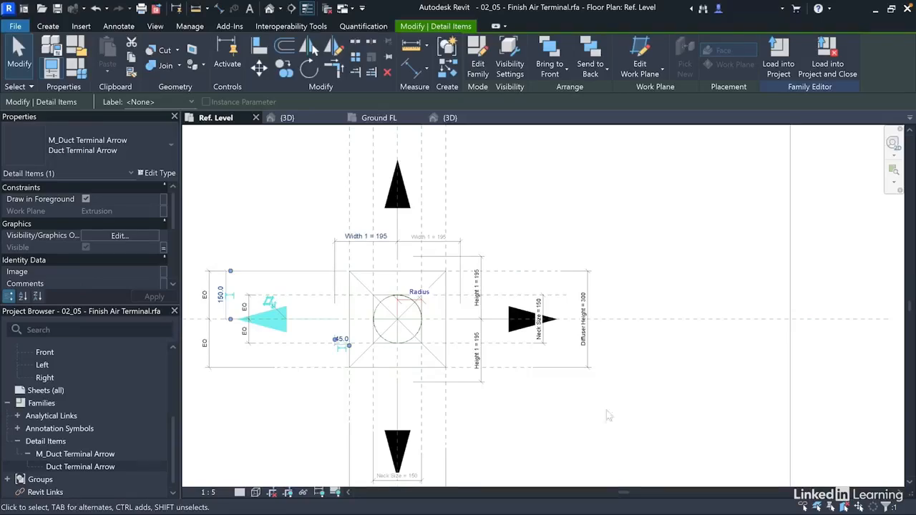
- Review the family types parameters of the air terminal family and the equipment family, ending in the air terminal's Ref. Level plan
{"action": "left_click", "coordinate": [79, 78]}
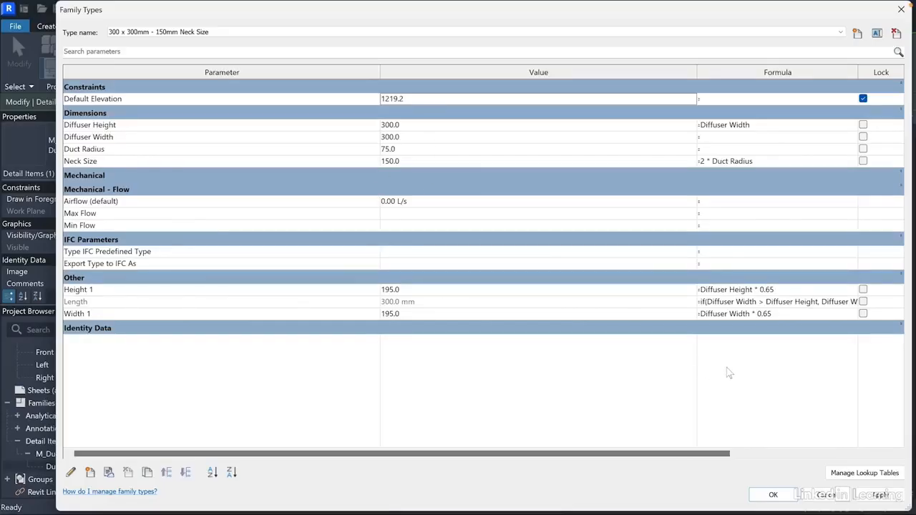
{"action": "left_click", "coordinate": [773, 494]}
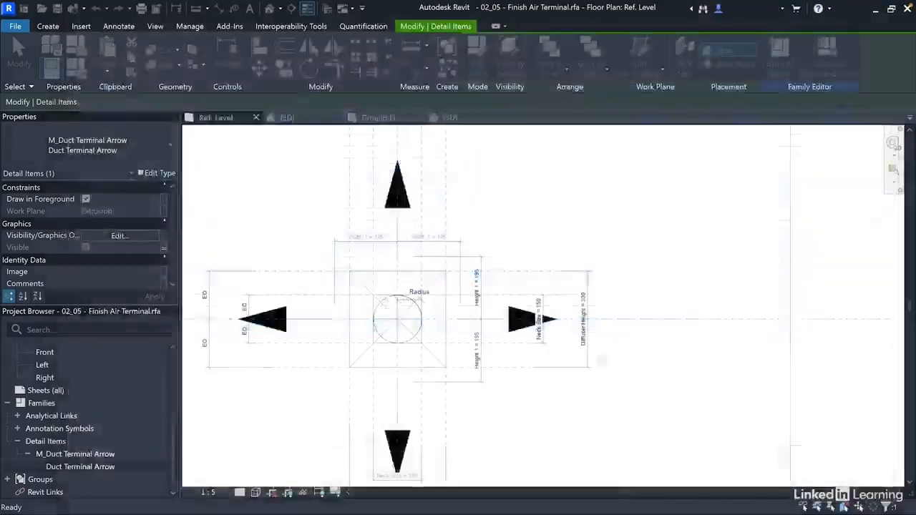
{"action": "left_click", "coordinate": [293, 118]}
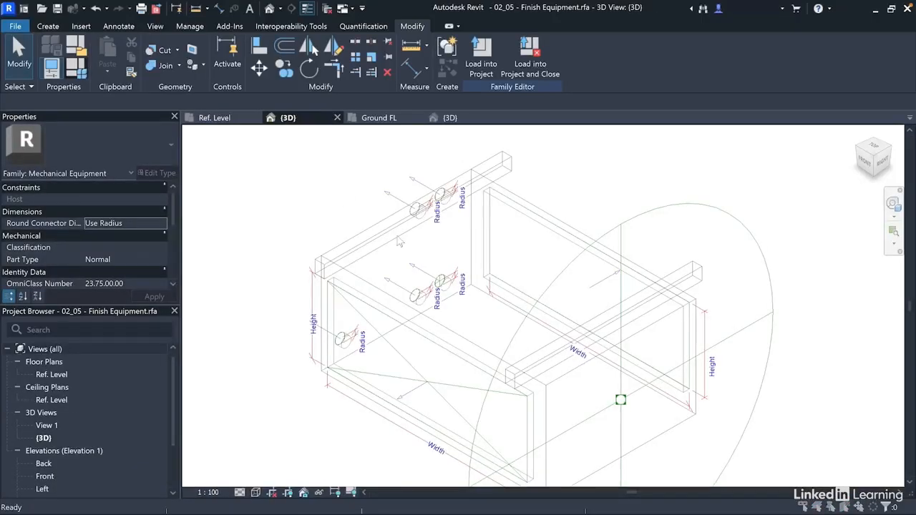
{"action": "scroll", "coordinate": [403, 309], "scroll_direction": "down", "scroll_amount": 3}
{"action": "scroll", "coordinate": [403, 310], "scroll_direction": "up", "scroll_amount": 3}
{"action": "scroll", "coordinate": [403, 309], "scroll_direction": "down", "scroll_amount": 3}
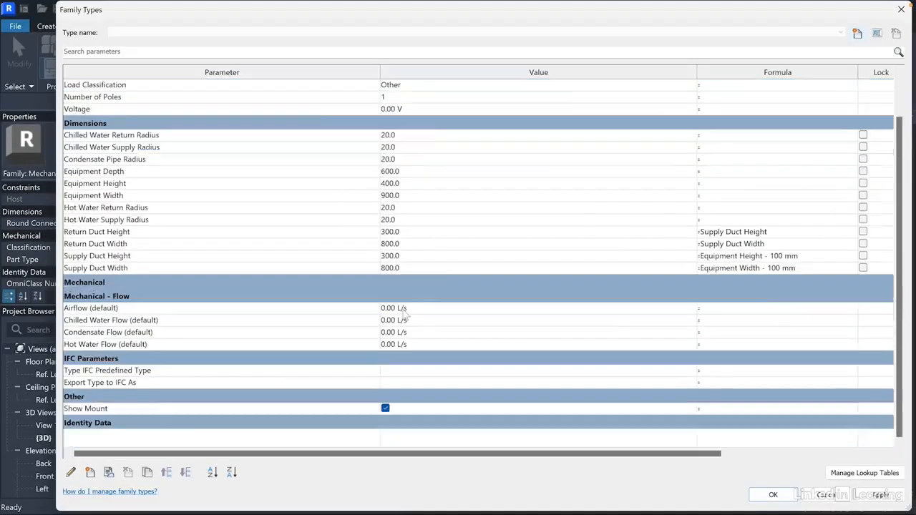
{"action": "left_click", "coordinate": [900, 10]}
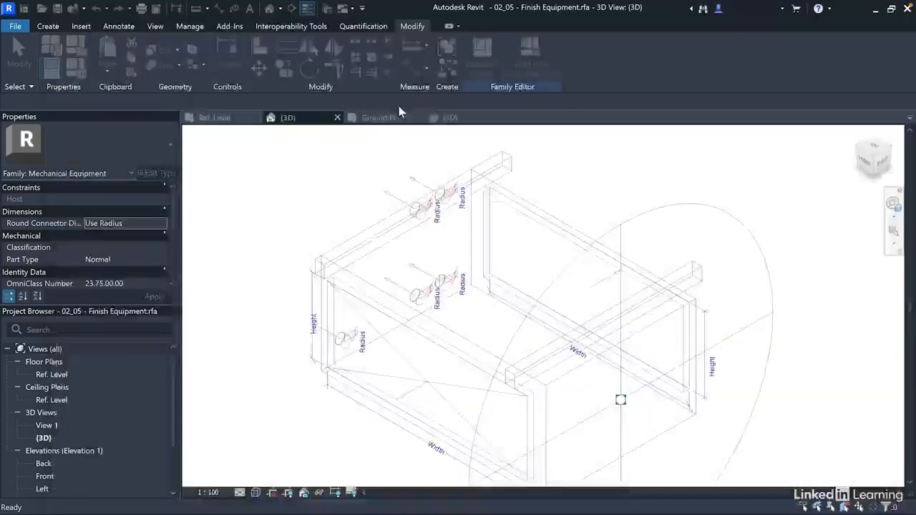
{"action": "left_click", "coordinate": [215, 117]}
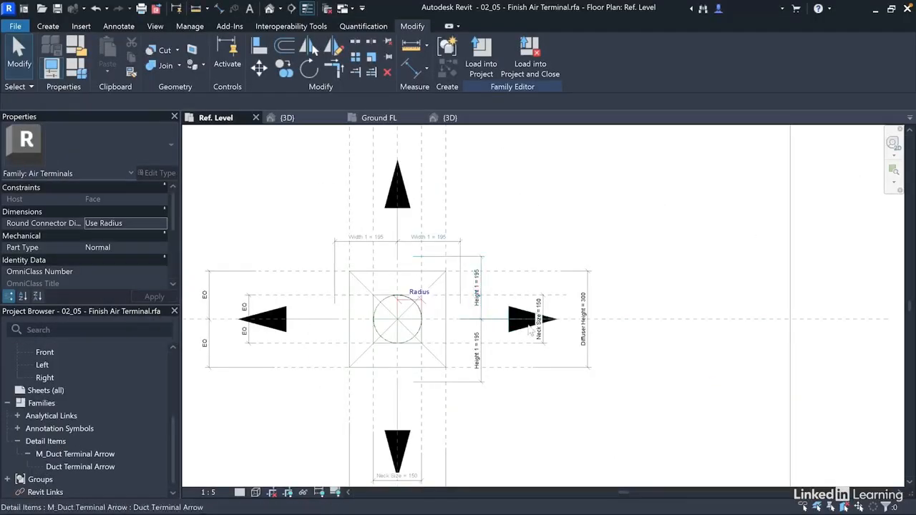
{"action": "scroll", "coordinate": [528, 324], "scroll_direction": "down", "scroll_amount": 3}
{"action": "scroll", "coordinate": [487, 312], "scroll_direction": "up", "scroll_amount": 1}
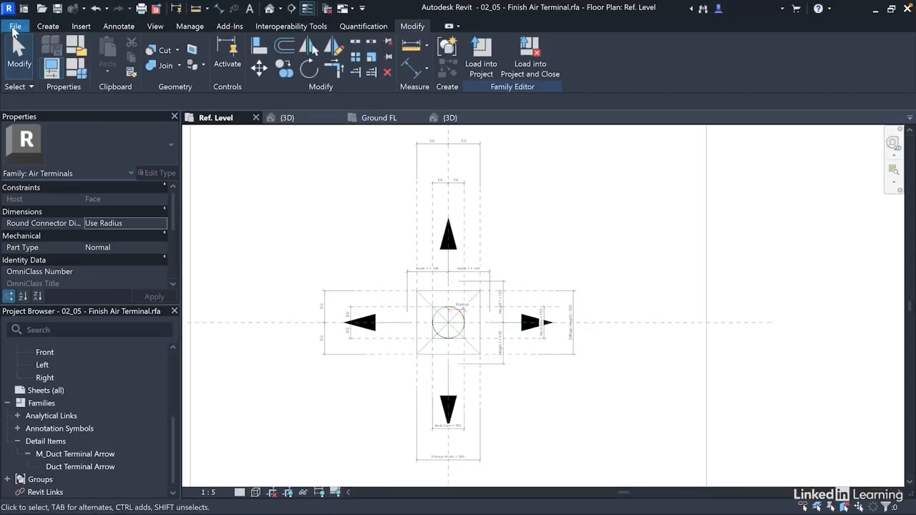
{"action": "left_click", "coordinate": [14, 27]}
{"action": "mouse_move", "coordinate": [64, 181]}
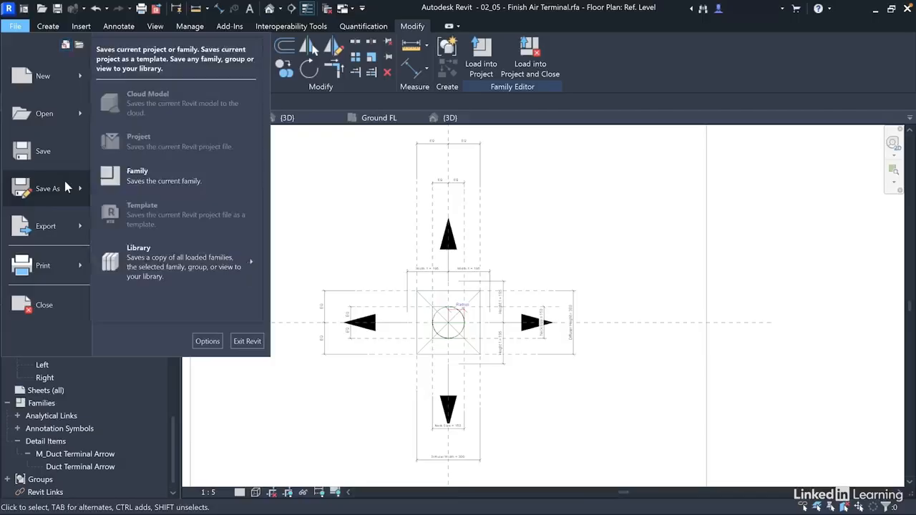
{"action": "left_click", "coordinate": [143, 184]}
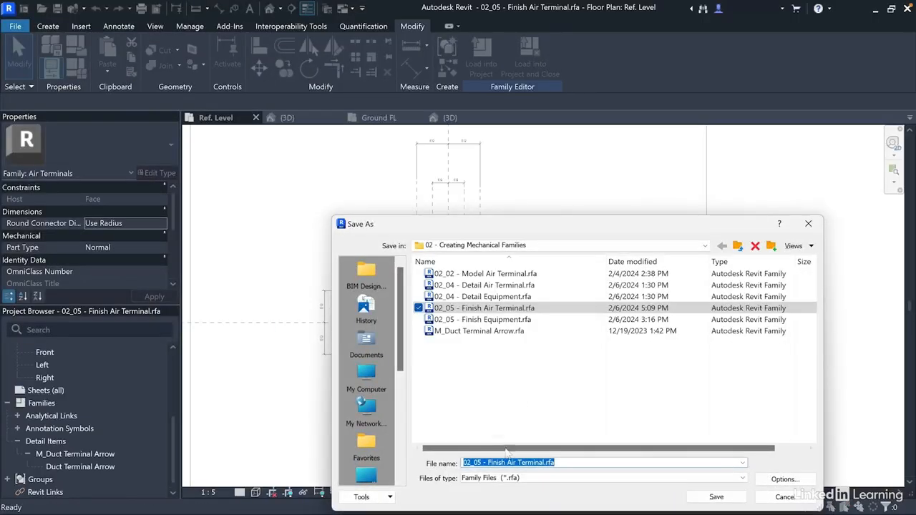
{"action": "left_click", "coordinate": [807, 223]}
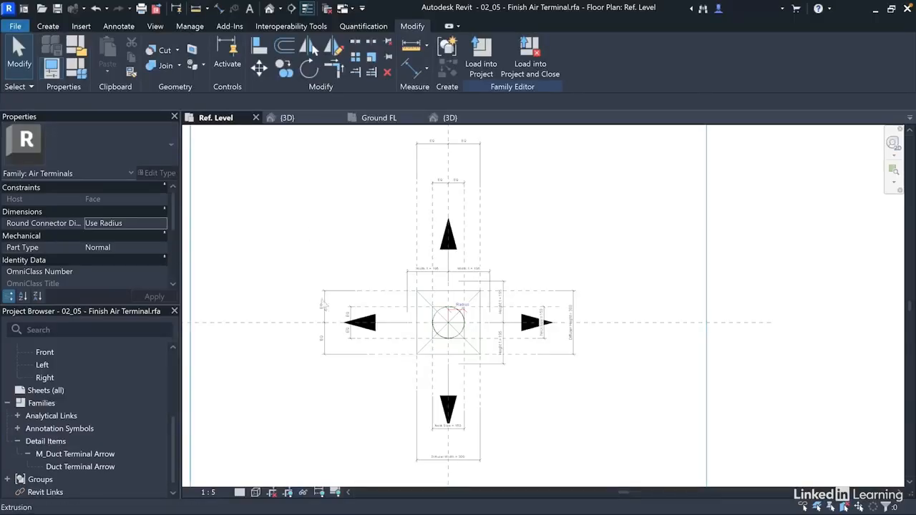
- Examine the flow and system properties of the duct connector at the centre of the diffuser
{"action": "scroll", "coordinate": [461, 320], "scroll_direction": "up", "scroll_amount": 3}
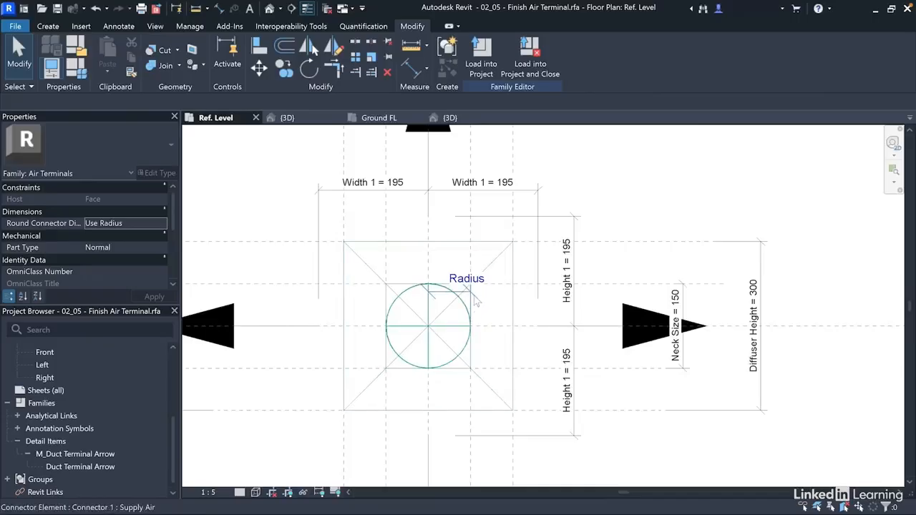
{"action": "left_click", "coordinate": [475, 306]}
{"action": "scroll", "coordinate": [131, 256], "scroll_direction": "down", "scroll_amount": 2}
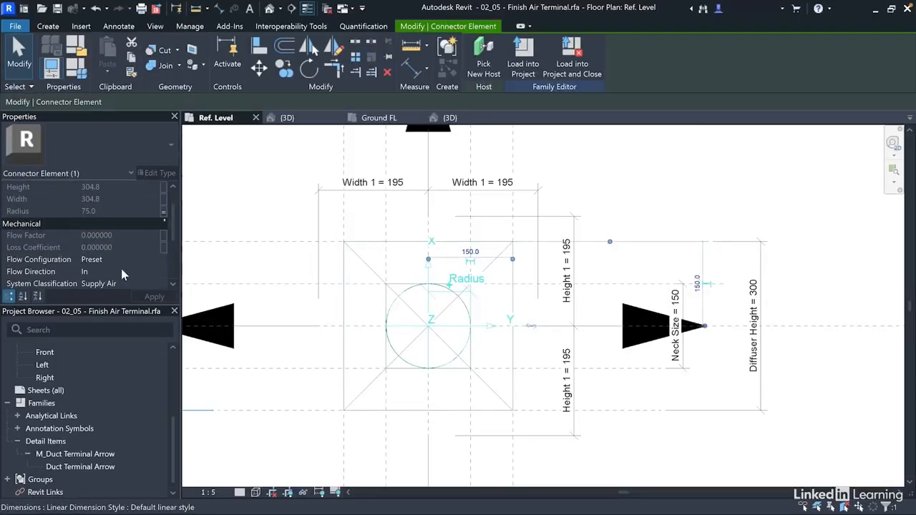
{"action": "scroll", "coordinate": [121, 268], "scroll_direction": "down", "scroll_amount": 3}
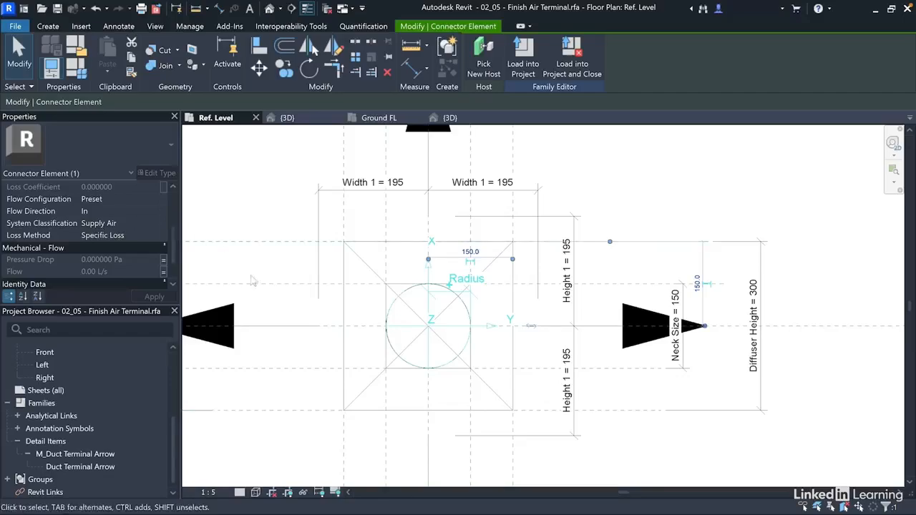
{"action": "left_click", "coordinate": [316, 398]}
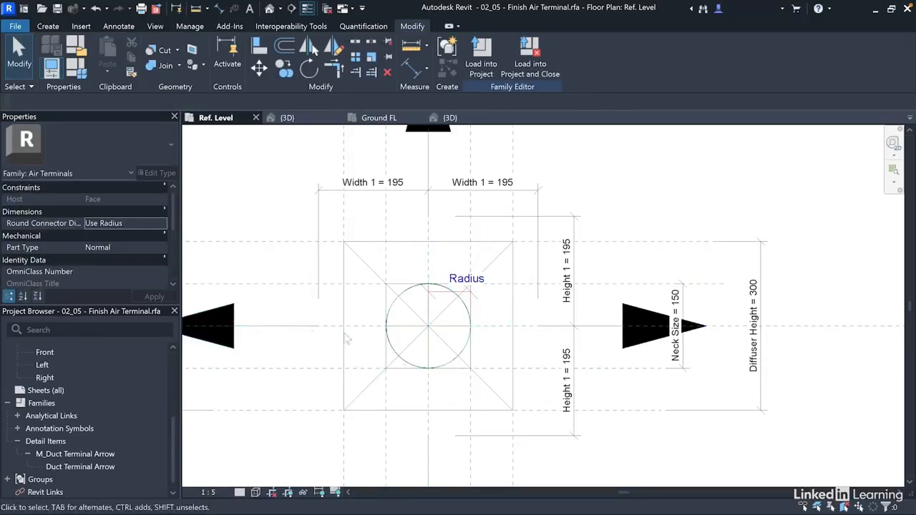
{"action": "scroll", "coordinate": [437, 387], "scroll_direction": "down", "scroll_amount": 3}
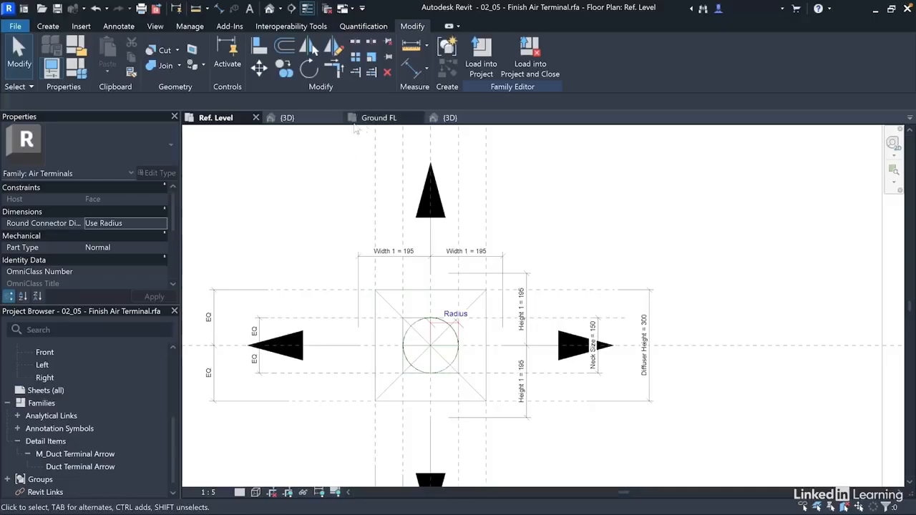
- Inspect the diffusers and their flow arrows in the HVAC Test Project's Ground FL plan, dismissing the save reminder, and return to the family
{"action": "left_click", "coordinate": [380, 119]}
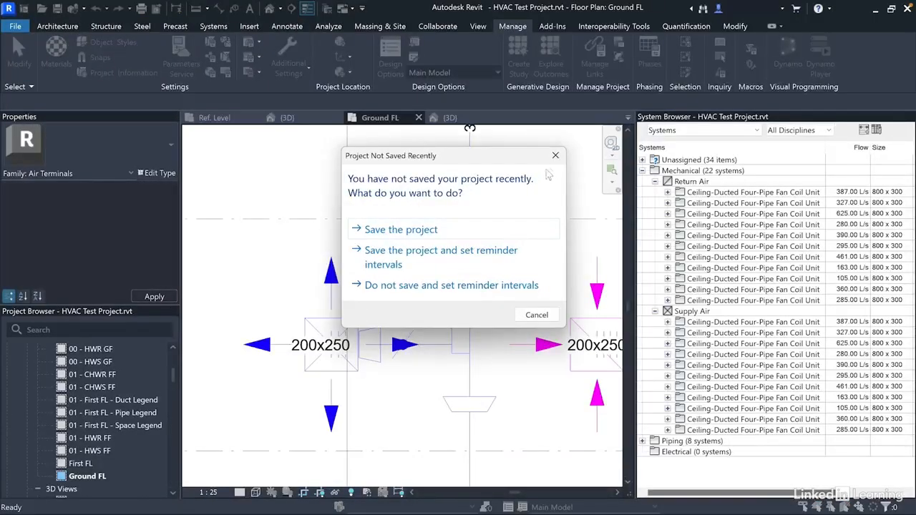
{"action": "left_click", "coordinate": [556, 155]}
{"action": "scroll", "coordinate": [372, 369], "scroll_direction": "down", "scroll_amount": 3}
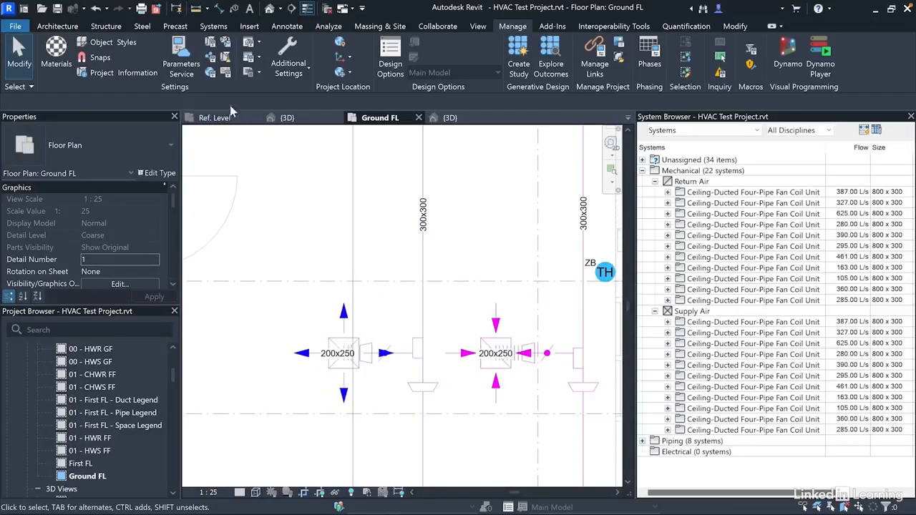
{"action": "left_click", "coordinate": [215, 118]}
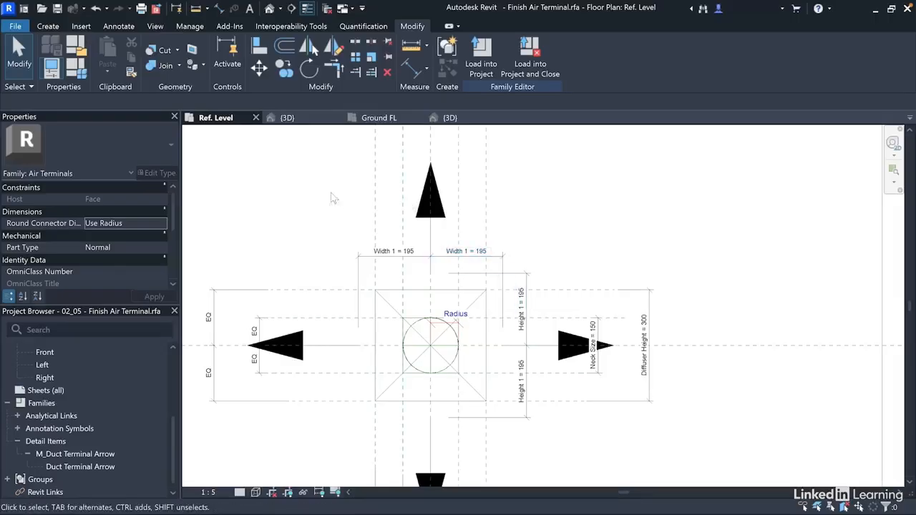
{"action": "left_click", "coordinate": [127, 29]}
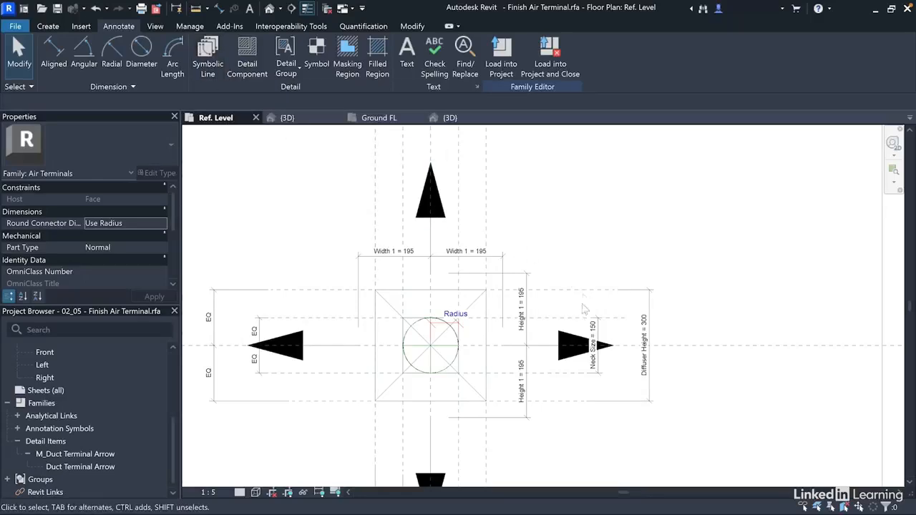
{"action": "left_click", "coordinate": [464, 363]}
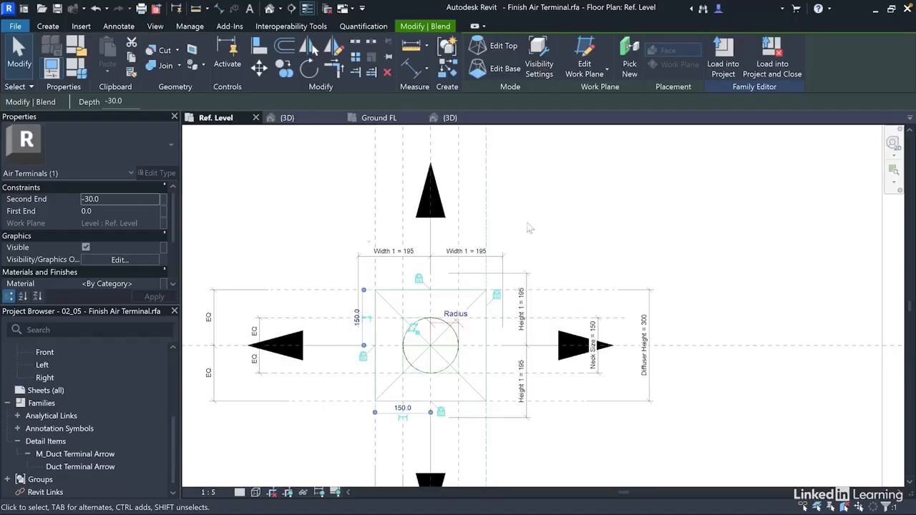
{"action": "left_click", "coordinate": [163, 247]}
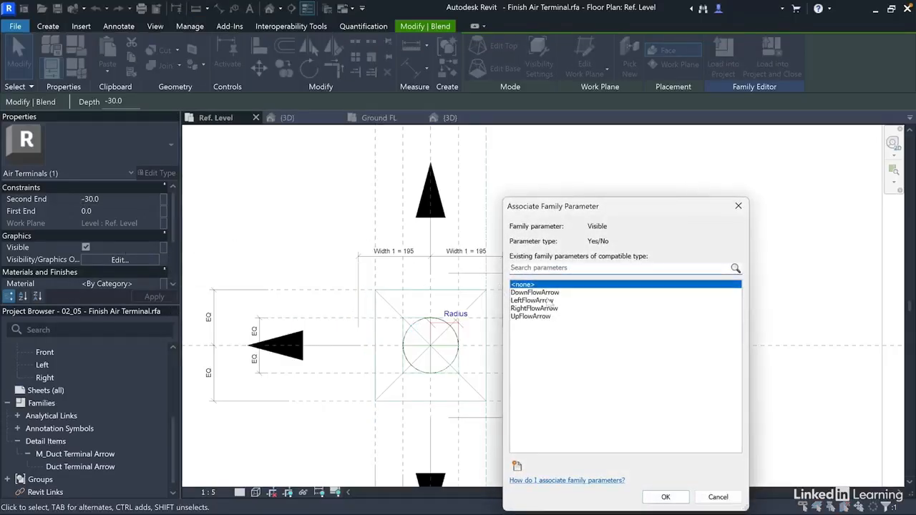
{"action": "left_click", "coordinate": [517, 466]}
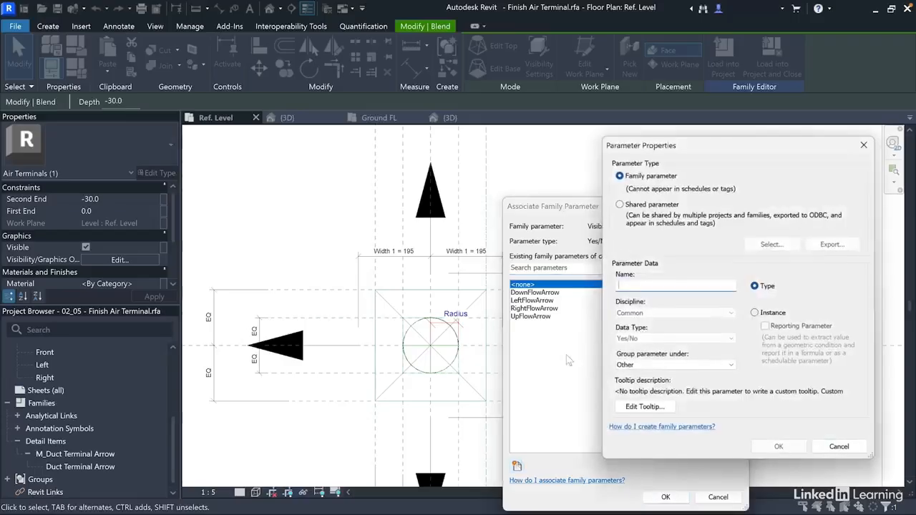
{"action": "left_click", "coordinate": [865, 145]}
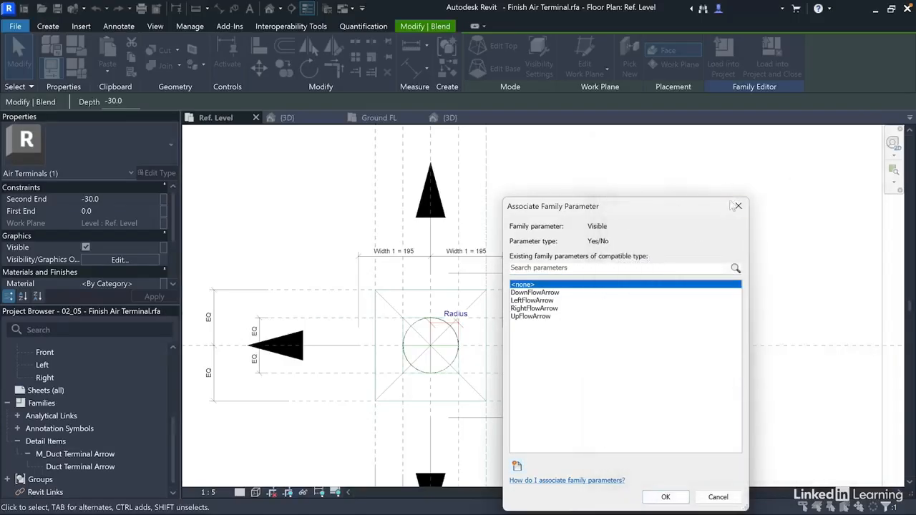
{"action": "left_click", "coordinate": [737, 206]}
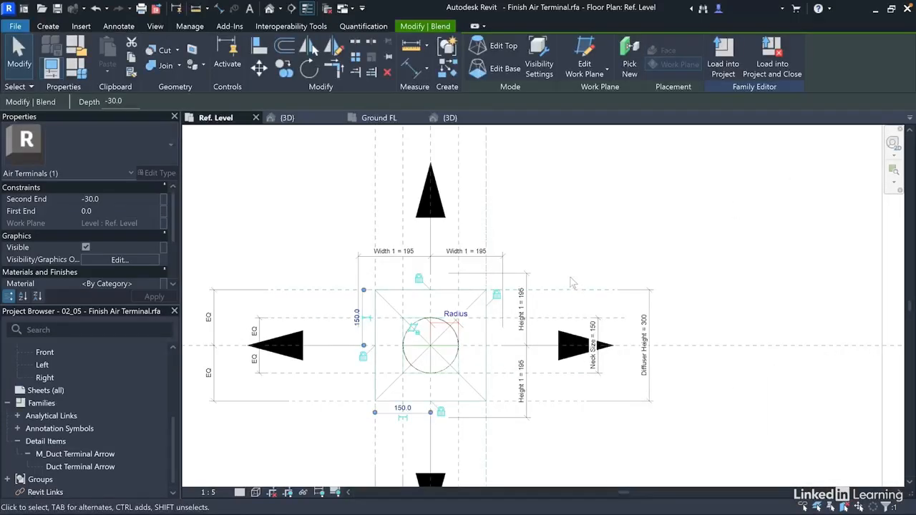